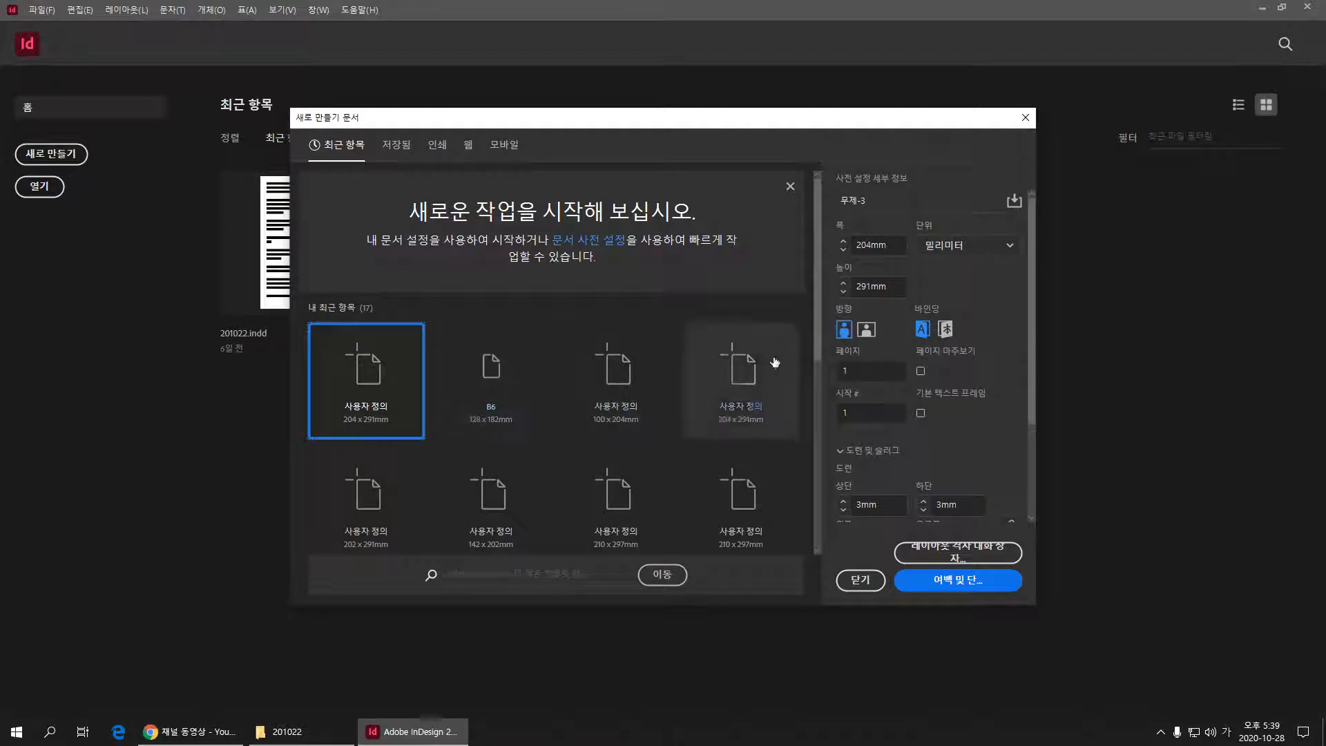
Step: Create a 204 x 291 mm document with 3 mm bleed on all sides and 20 mm margins
left_click(893, 247)
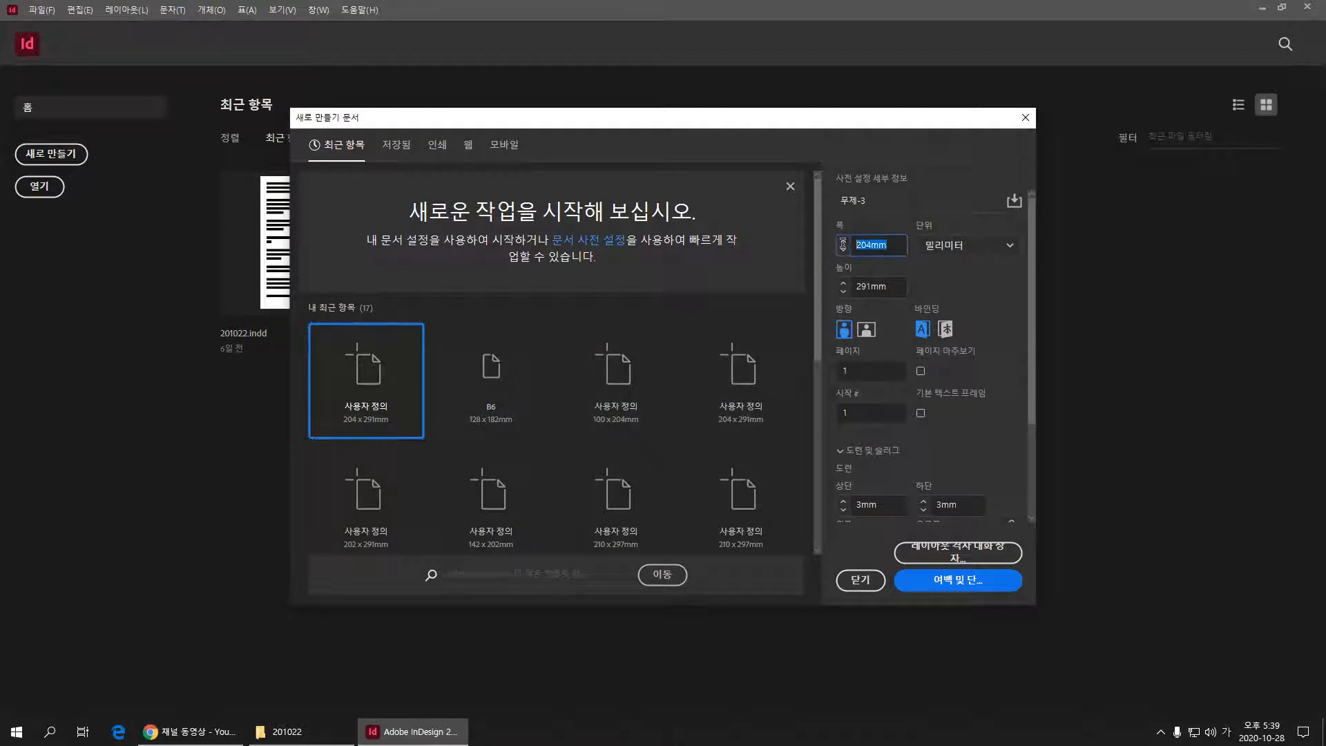
left_click(893, 289)
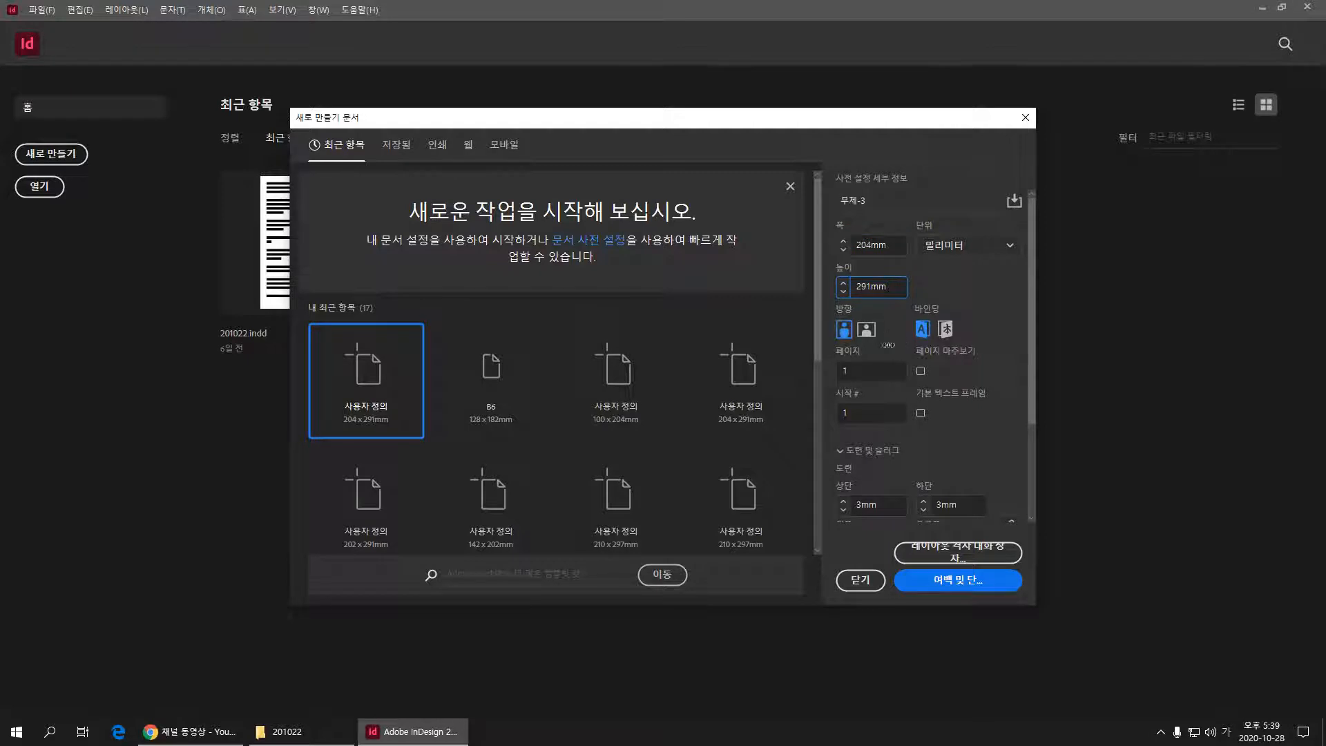
scroll(896, 366, "down", 2)
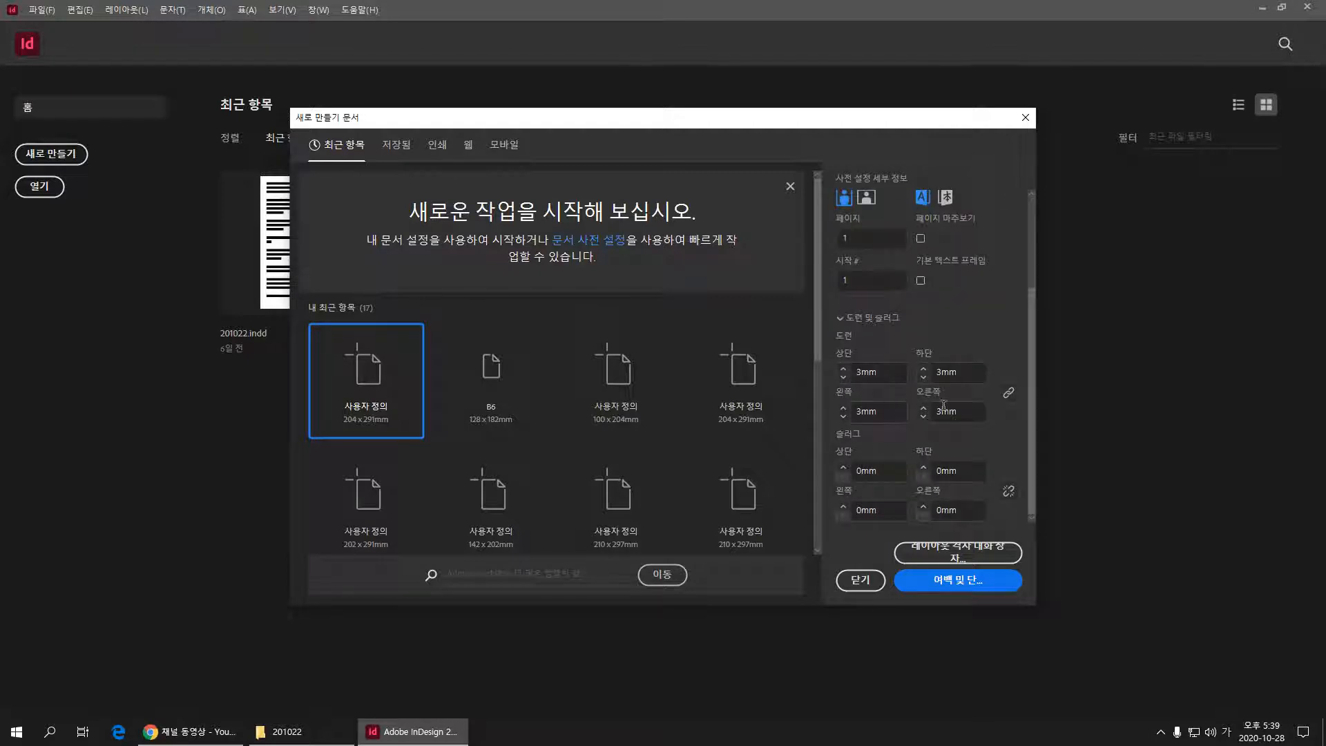
left_click(972, 584)
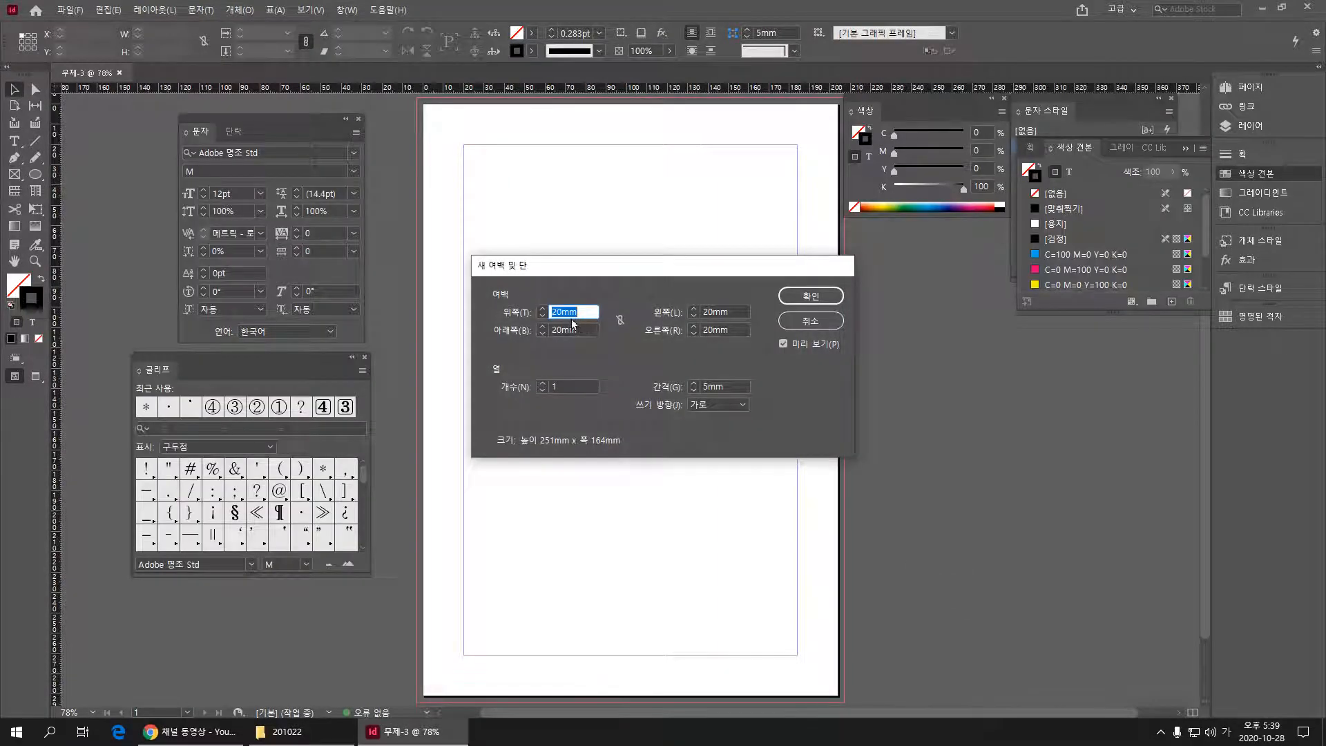
left_click(820, 302)
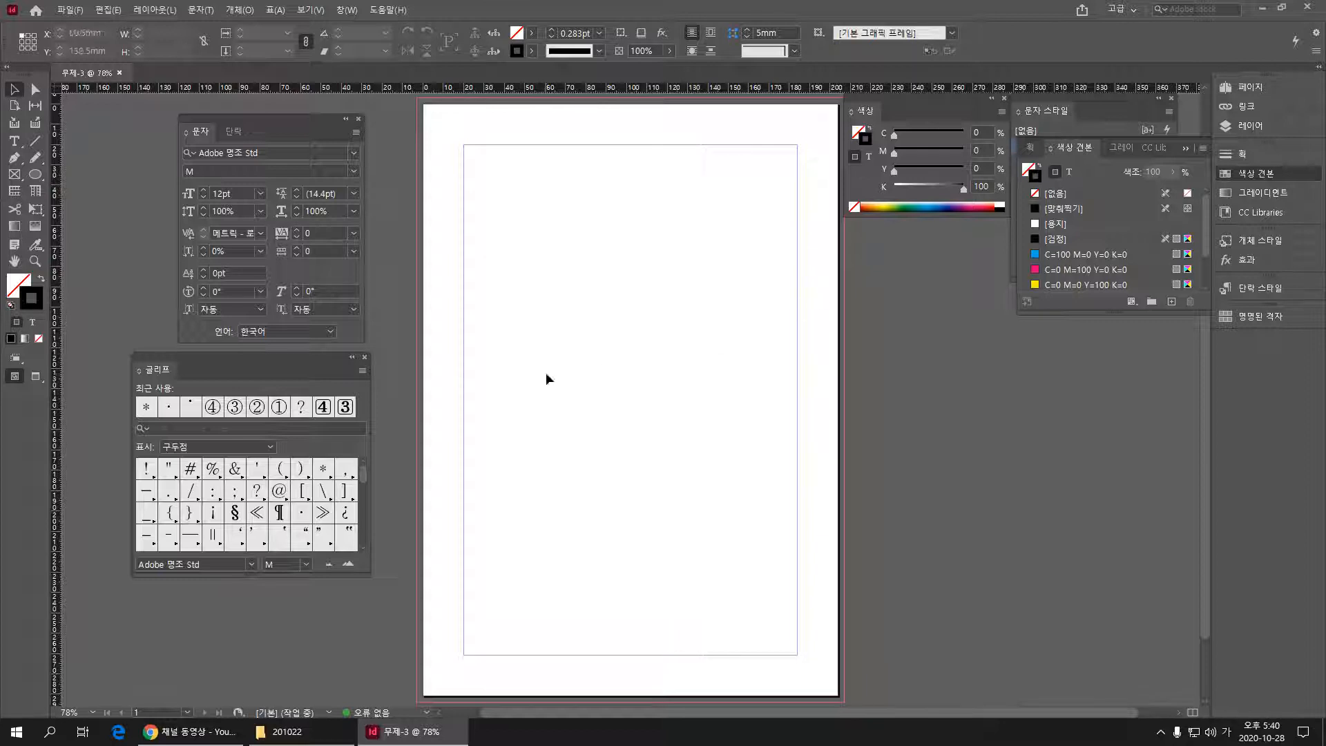
Step: Close the floating Glyphs, Character, Color, Swatches and Character Styles panels to clear the workspace
left_click(364, 360)
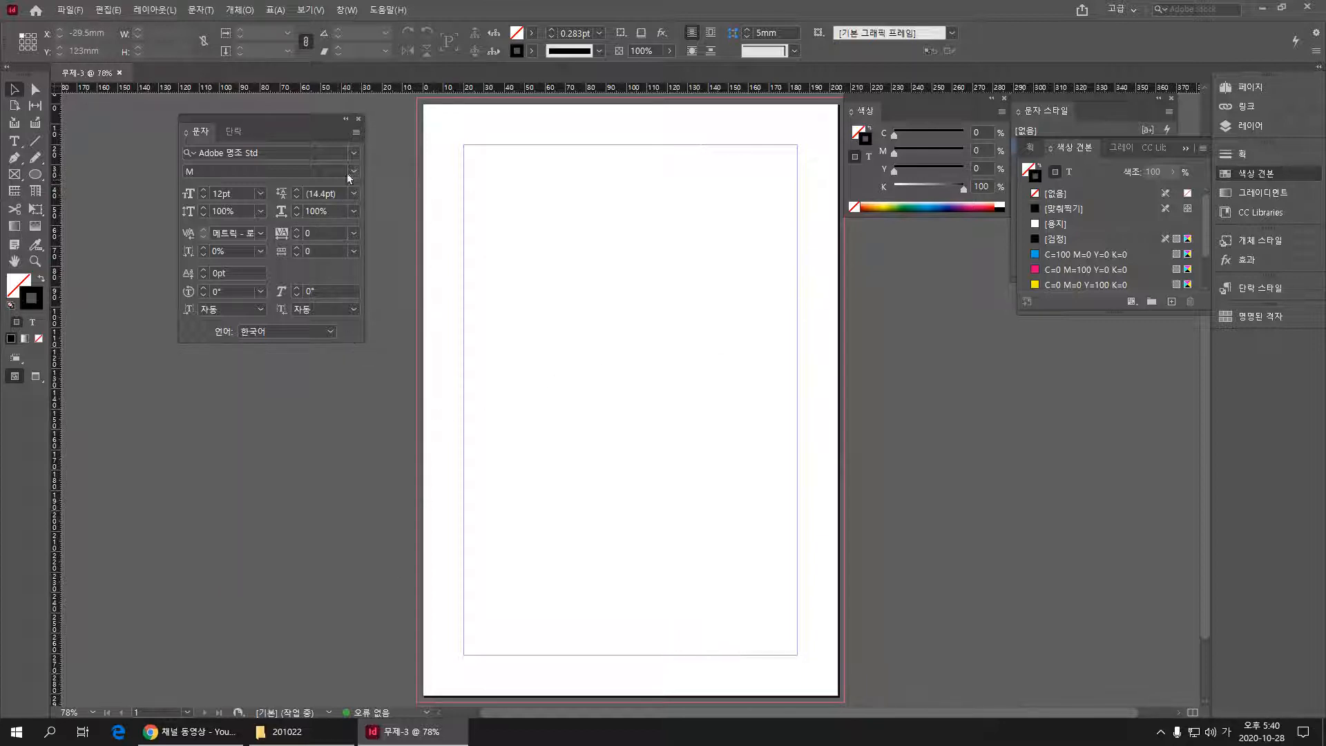
left_click(359, 121)
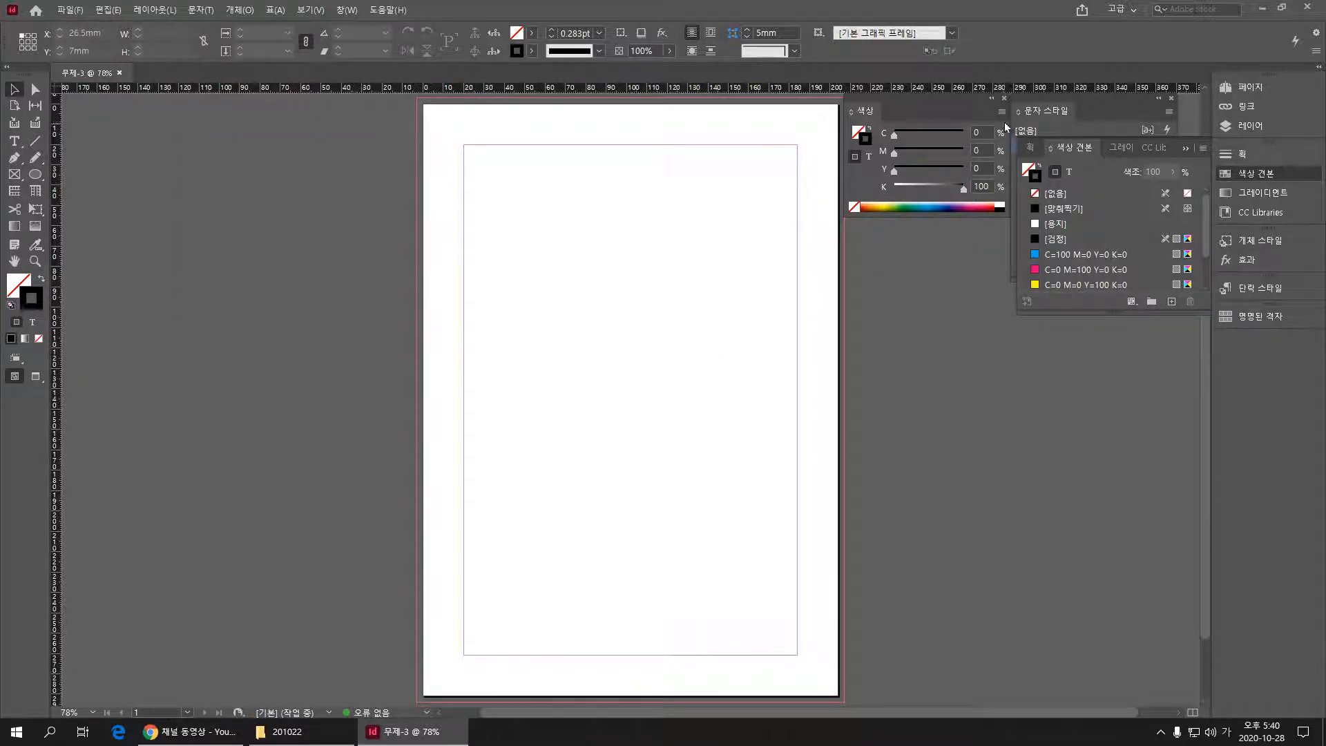
left_click(1006, 99)
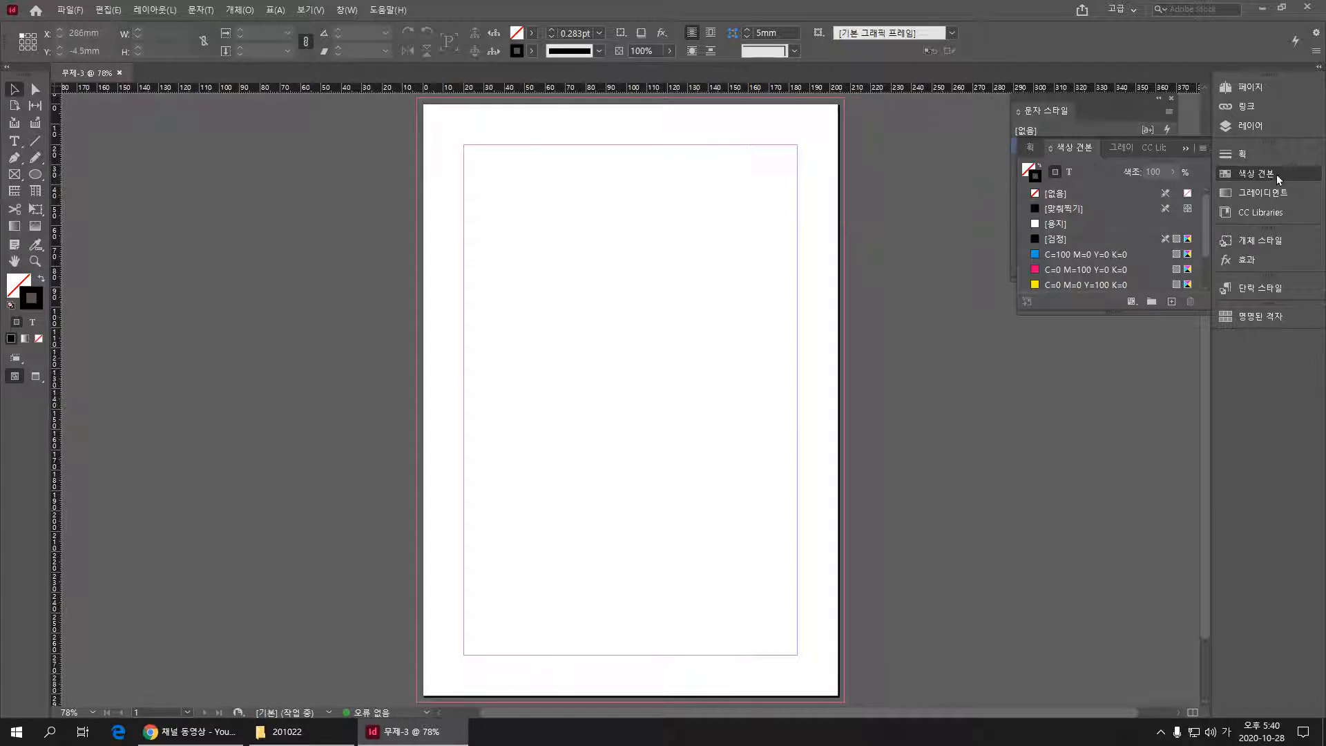
left_click(1243, 172)
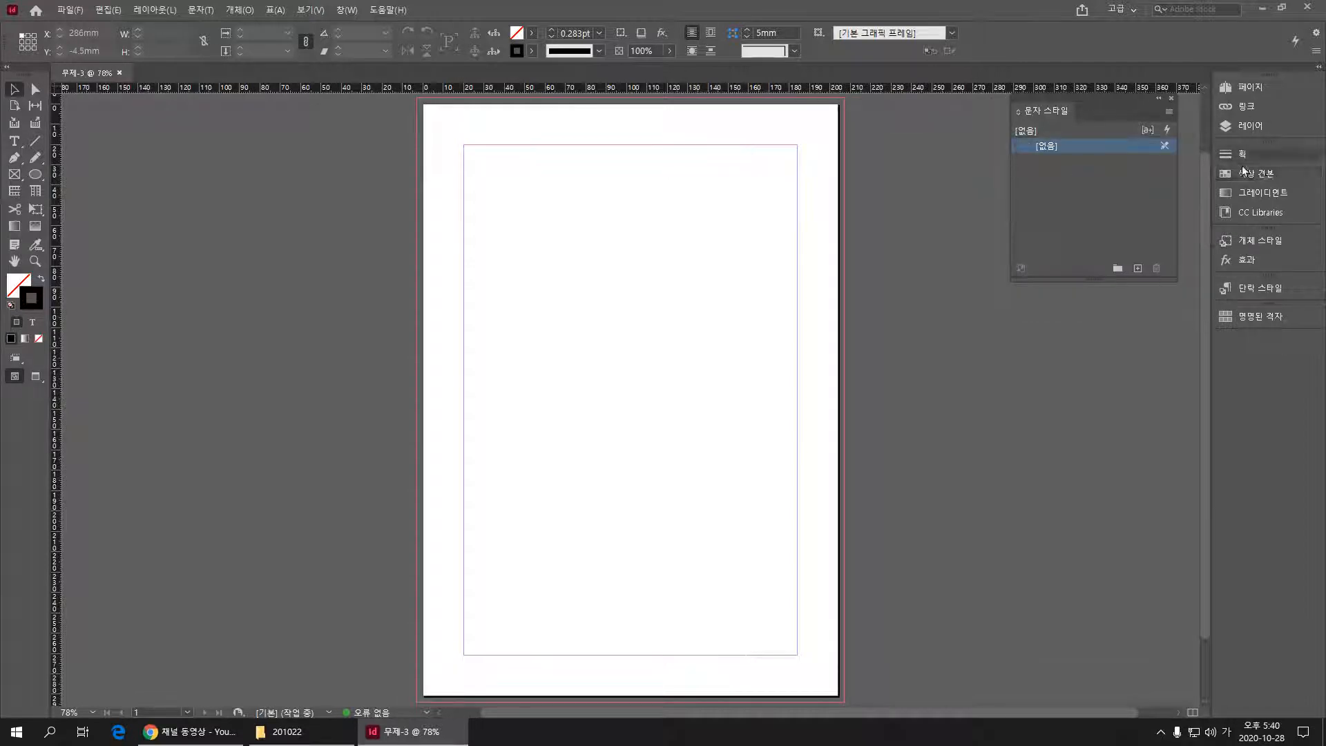
left_click(1172, 100)
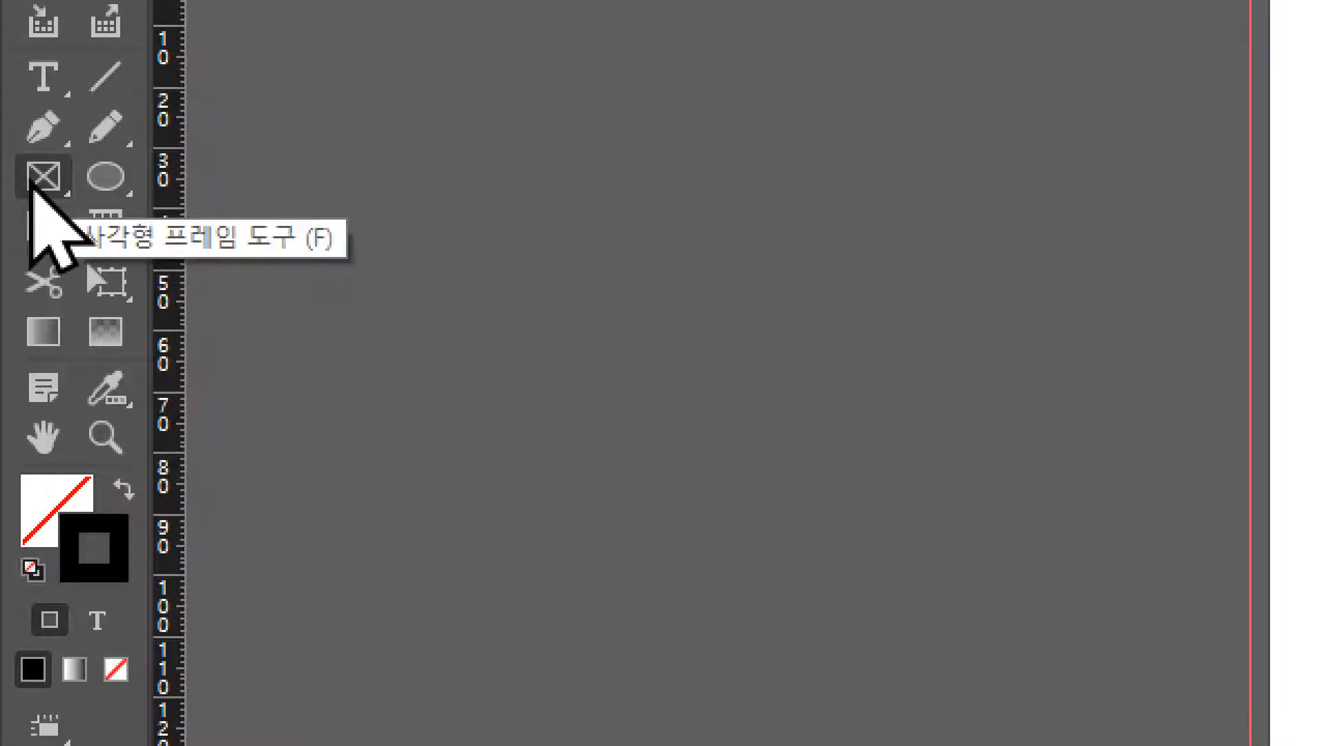
Step: Draw a 210 x 297 mm rectangle frame covering the whole page out to the bleed edges
left_click(31, 184)
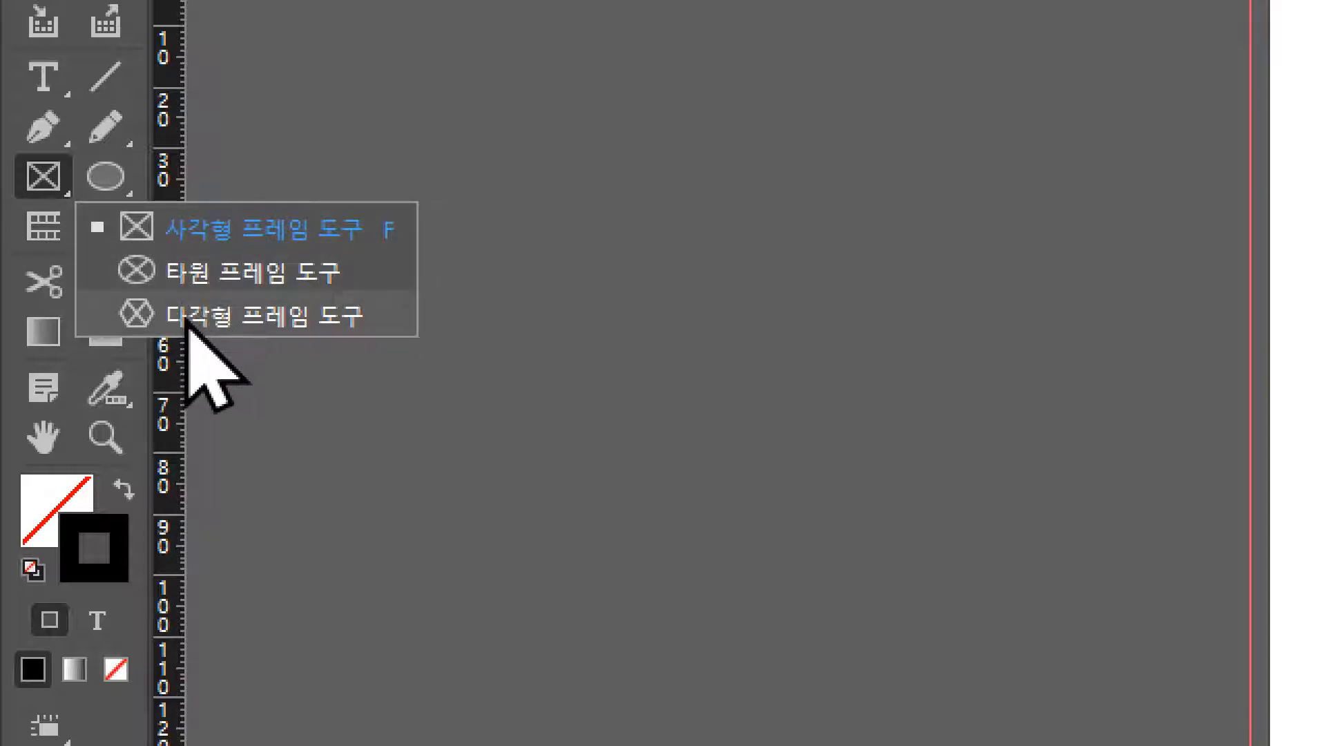
left_click(206, 239)
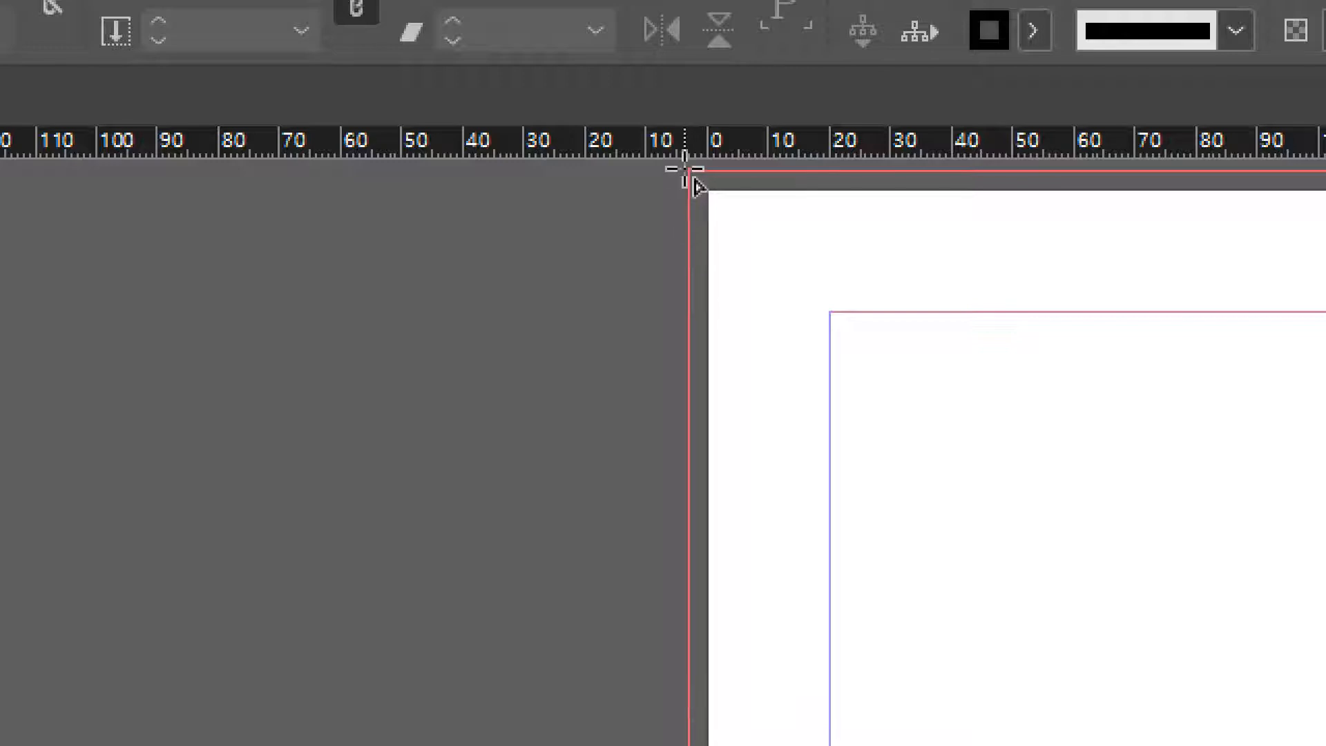
left_click_drag(689, 170, 1093, 463)
left_click_drag(1092, 397, 1090, 409)
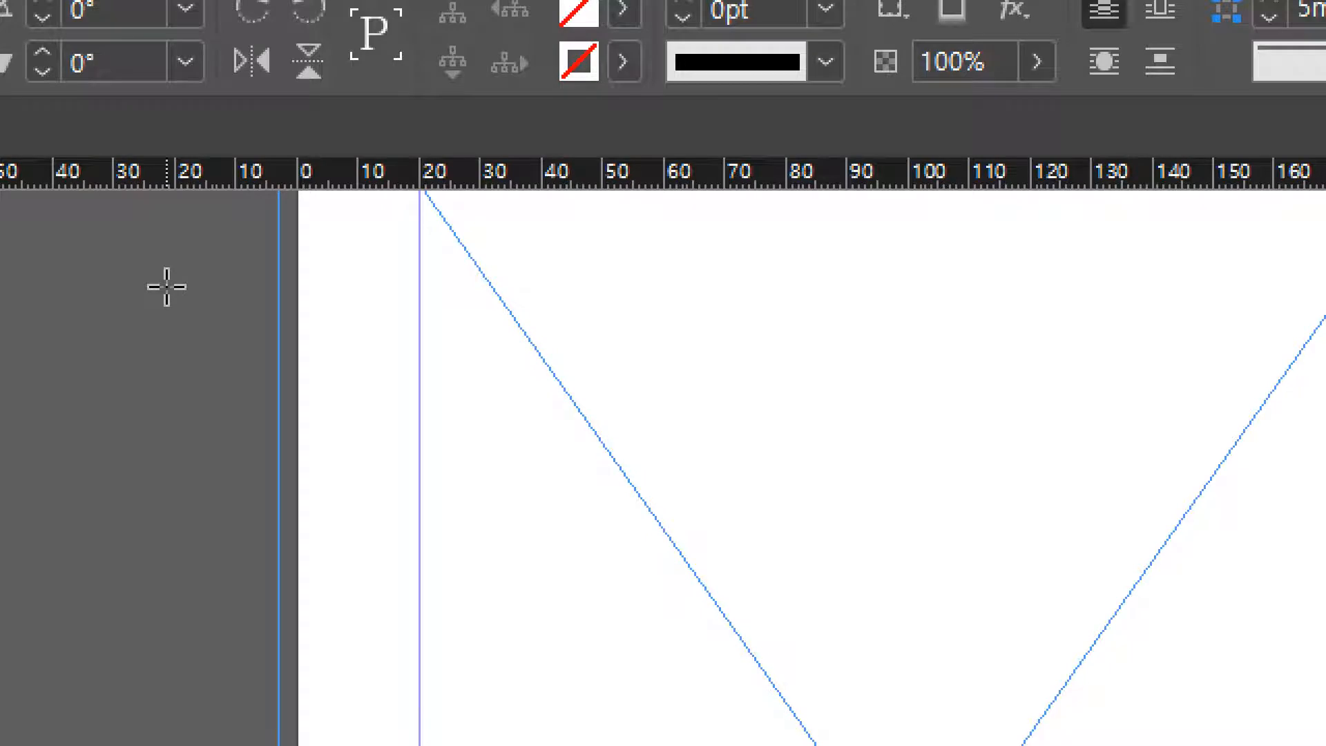
scroll(189, 624, "up", 3)
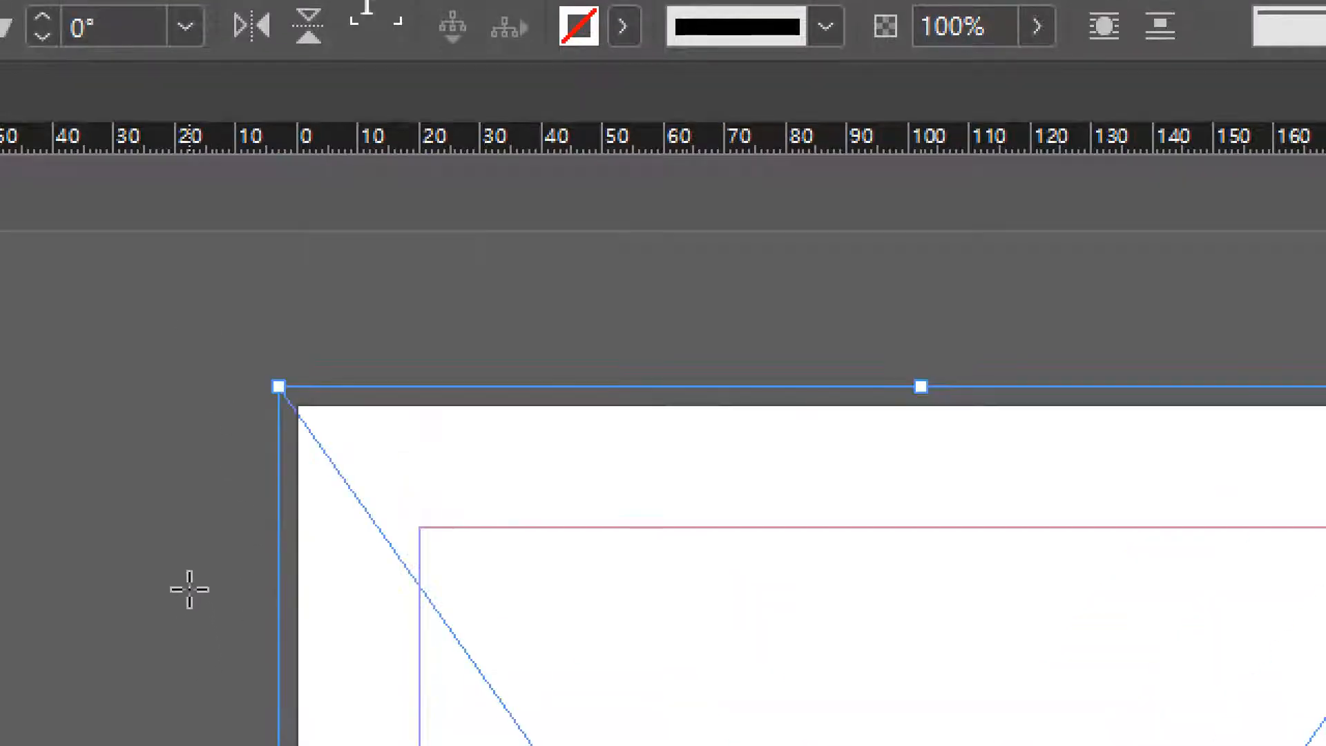
scroll(190, 624, "down", 2)
scroll(189, 589, "up", 2)
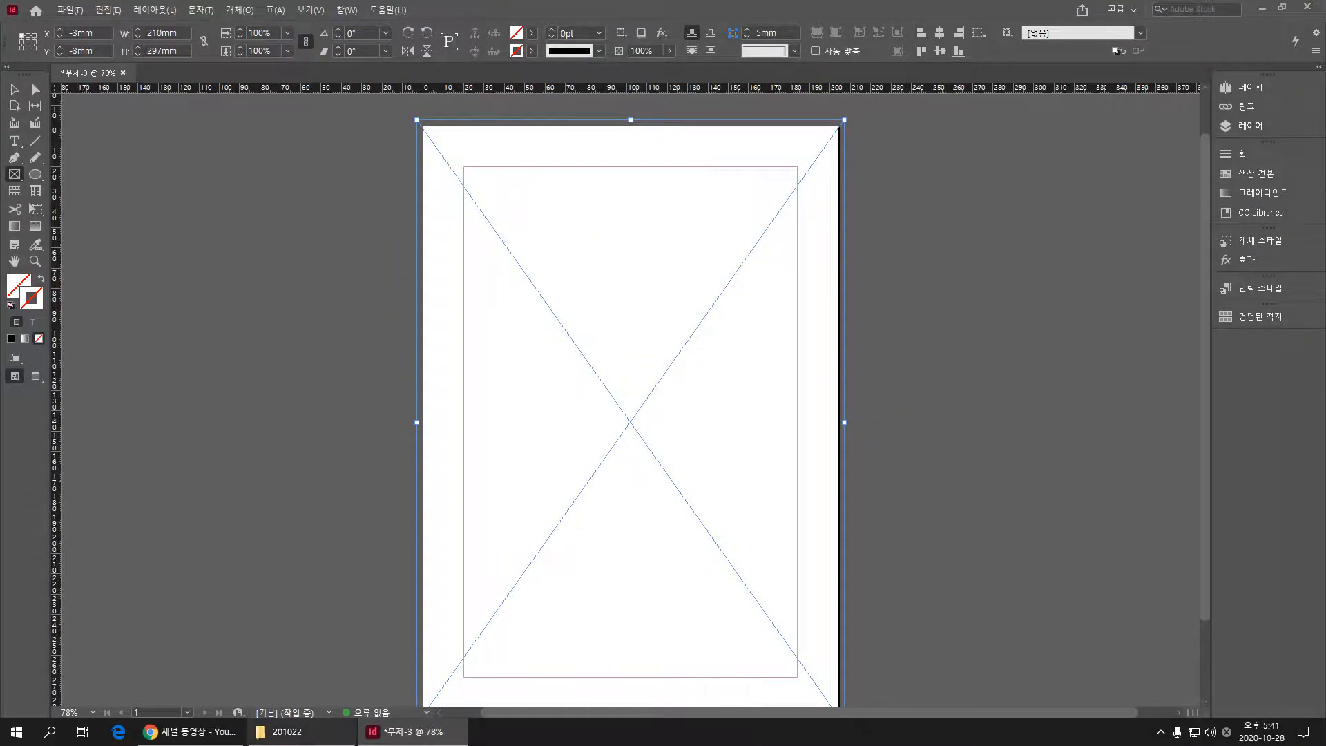
Step: Place rufous.jpg from the 201022 folder in File Explorer into the full-page frame
left_click(283, 732)
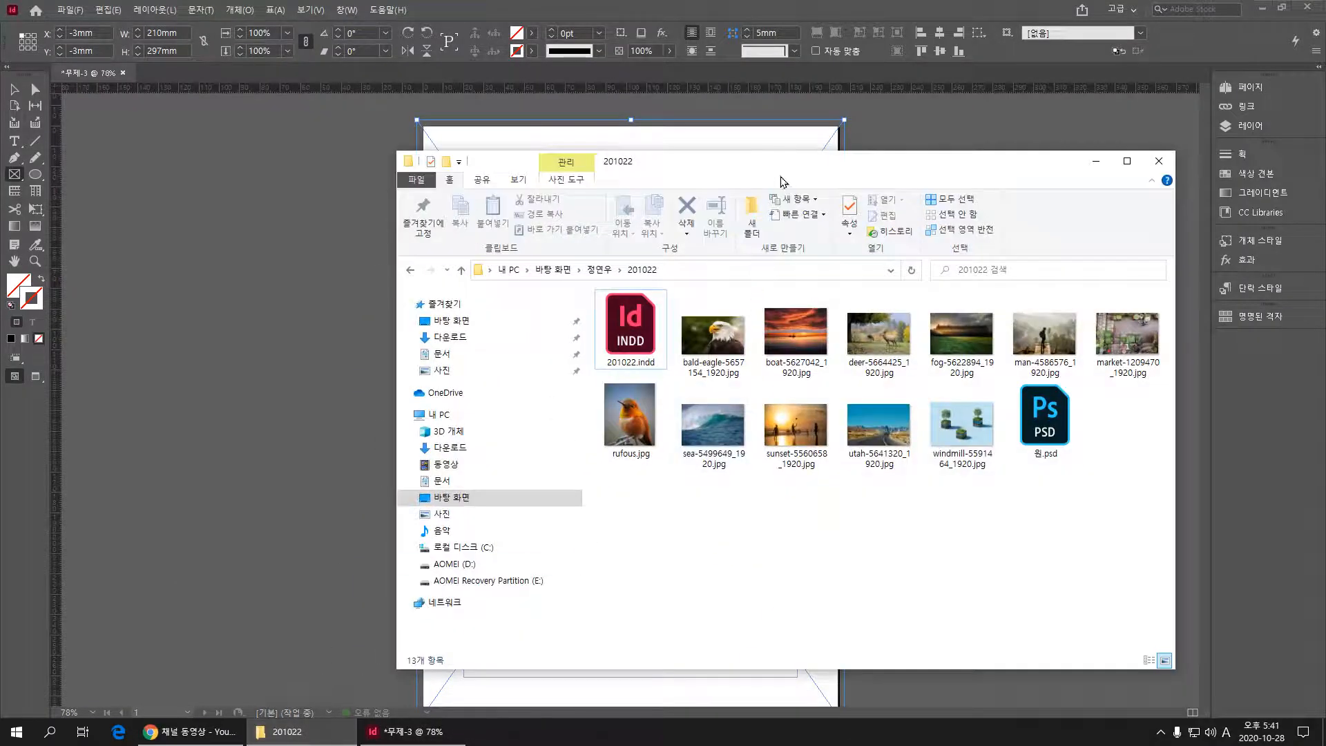
left_click_drag(784, 172, 1202, 185)
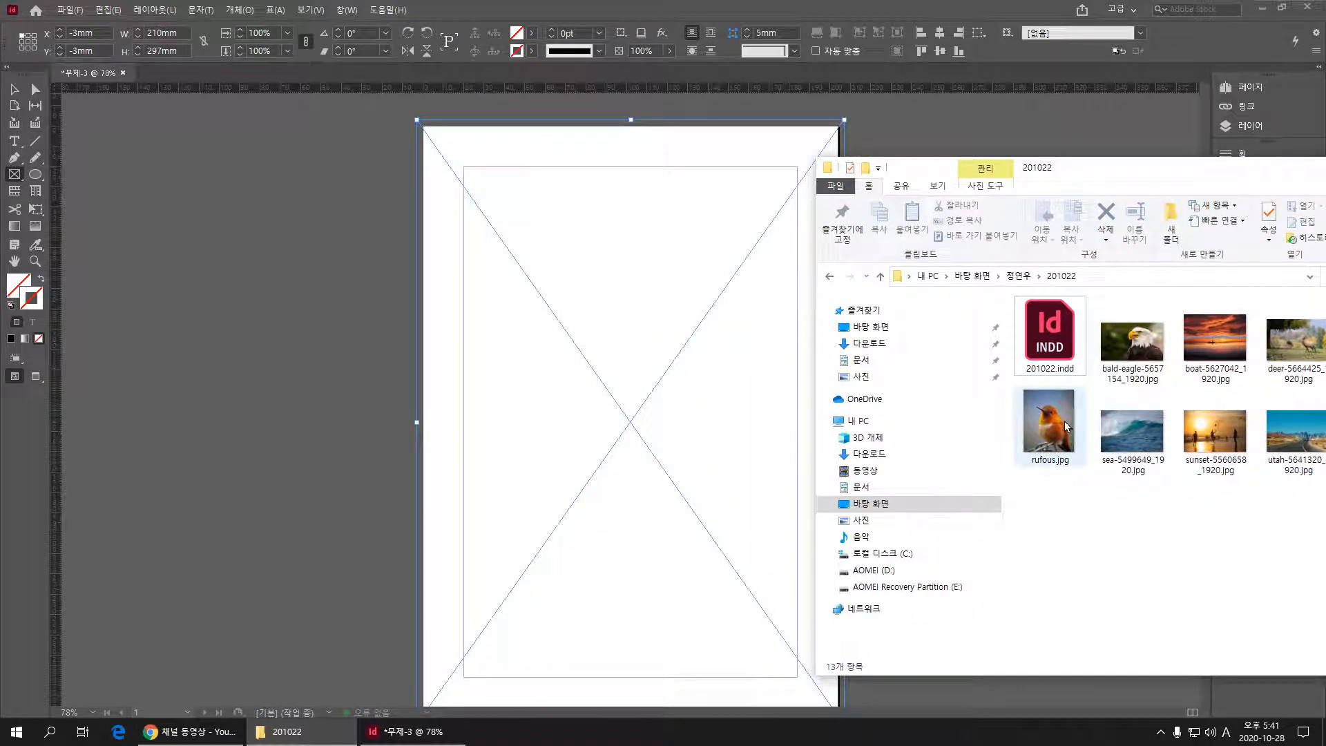
left_click_drag(1050, 421, 613, 323)
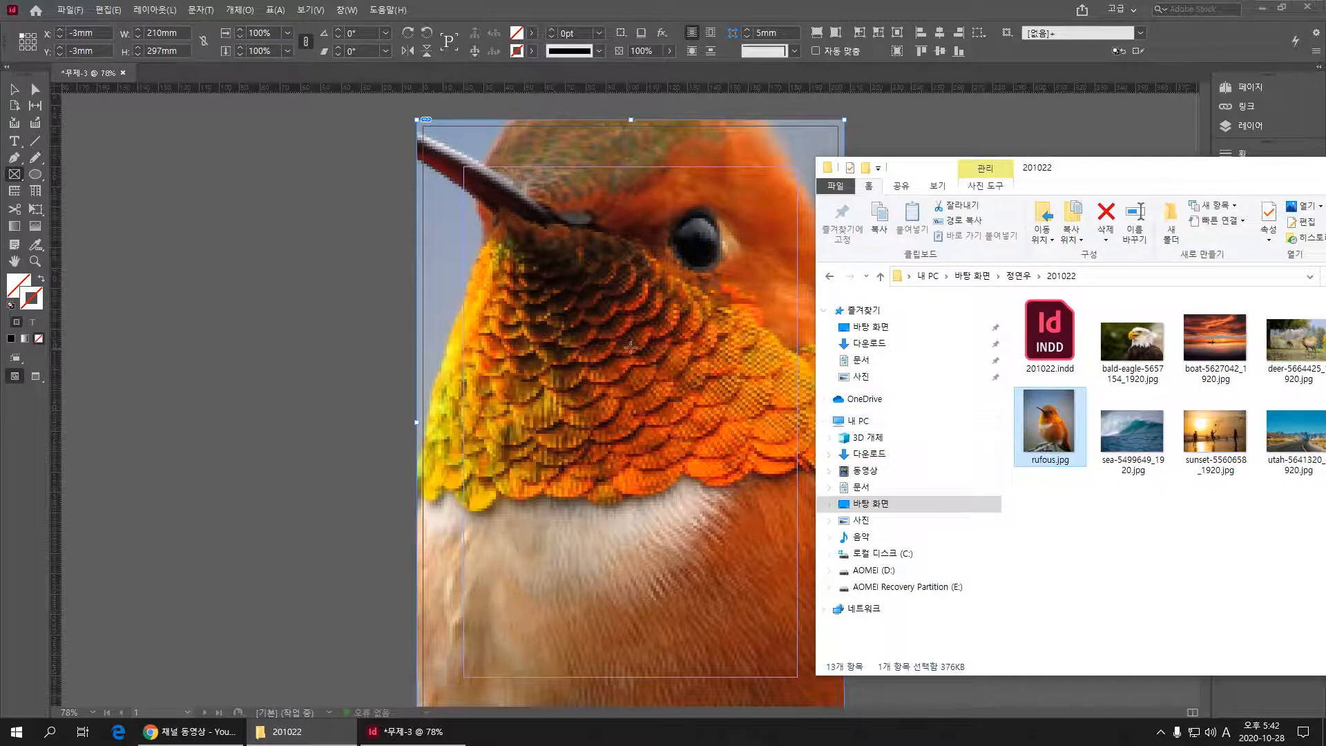
left_click_drag(926, 176, 1038, 192)
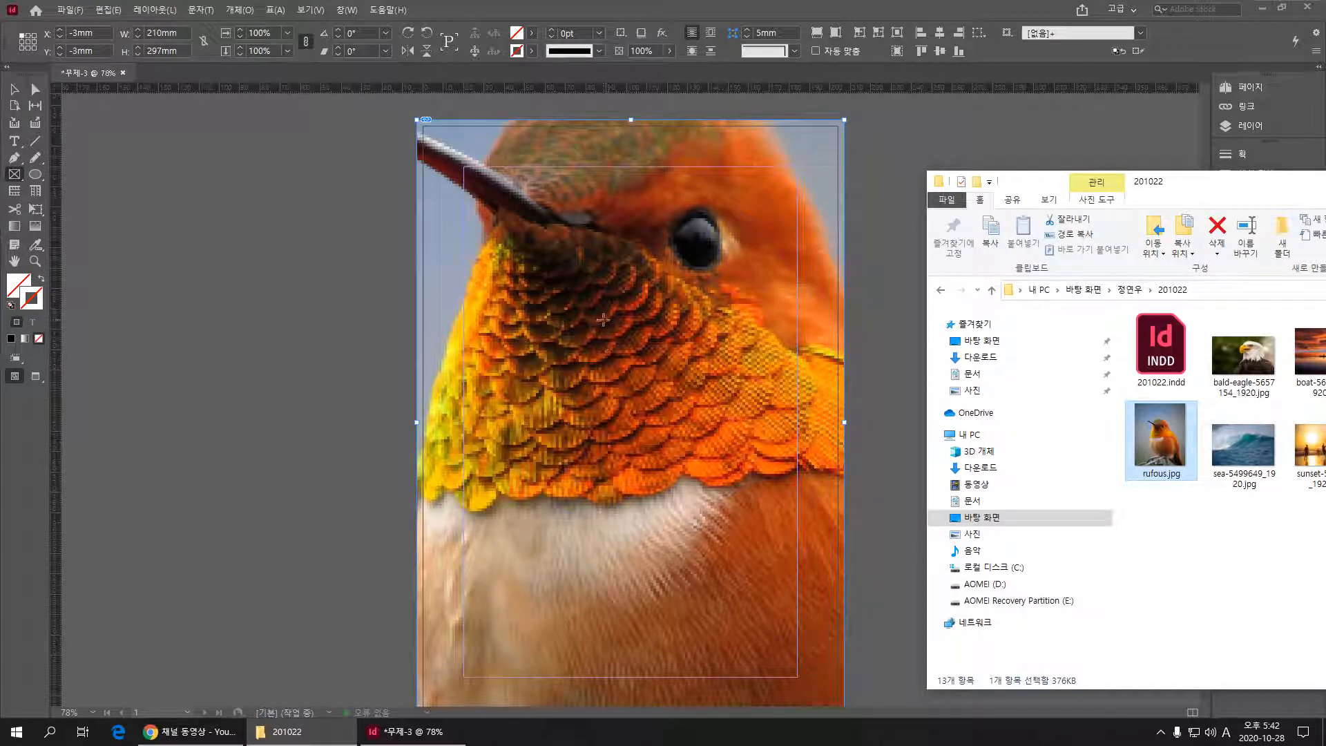
Step: Fit the bird photo to its frame with Fill Frame Proportionally
right_click(591, 296)
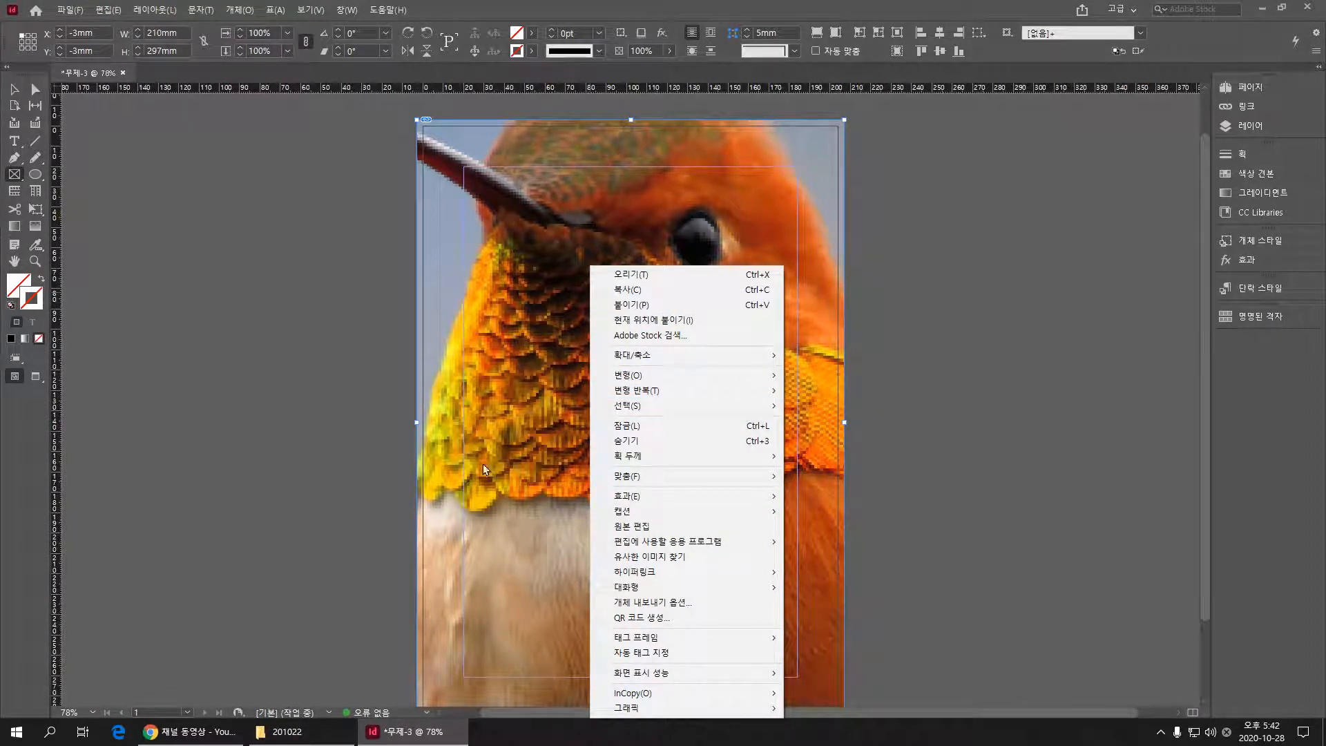
mouse_move(686, 485)
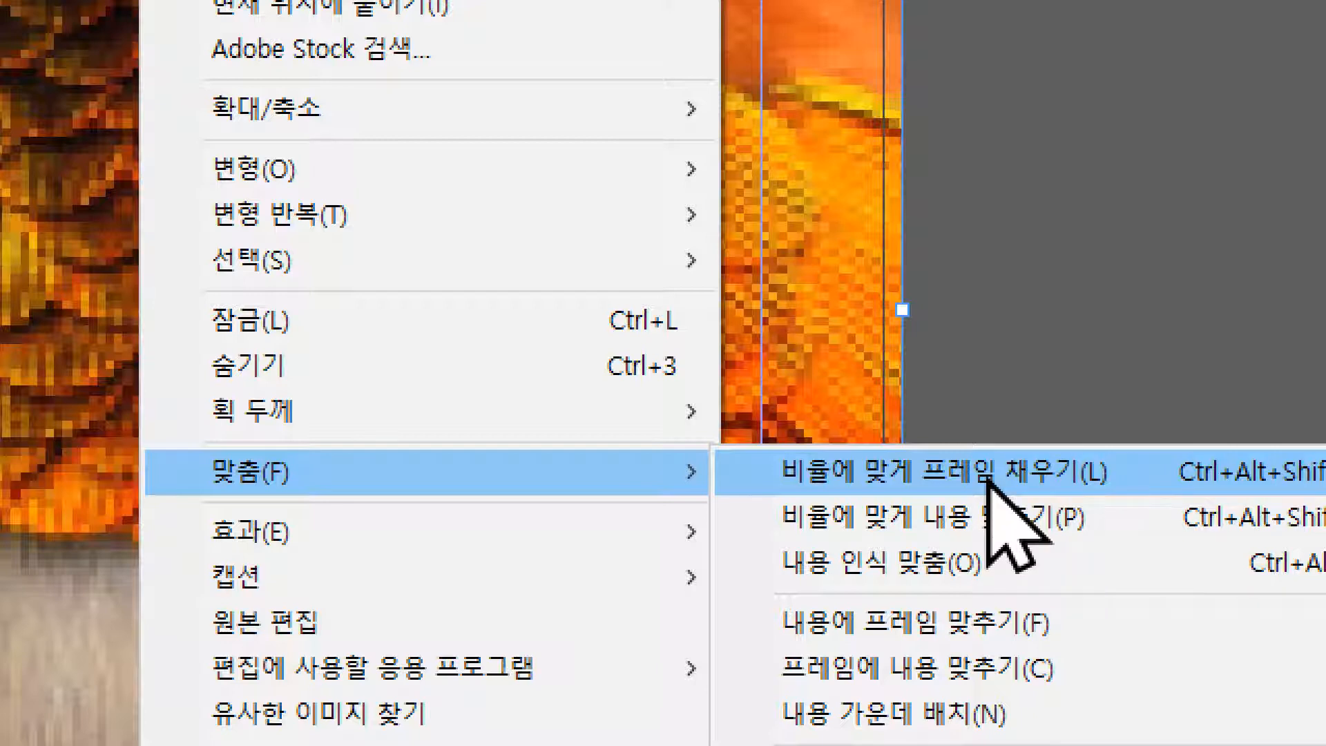
left_click(990, 476)
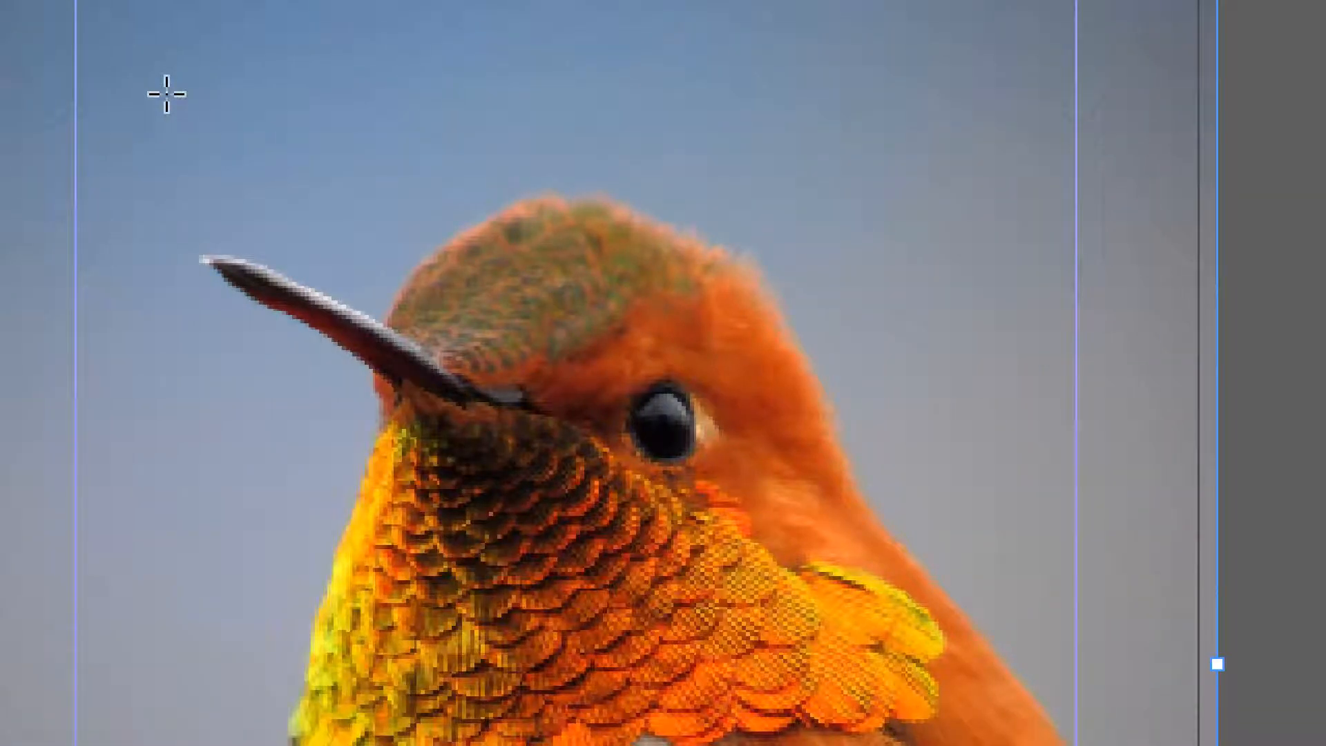
Step: Select the bird photo inside its frame and enlarge it proportionally to about 300 x 370 mm, leaving the frame size alone
key("v")
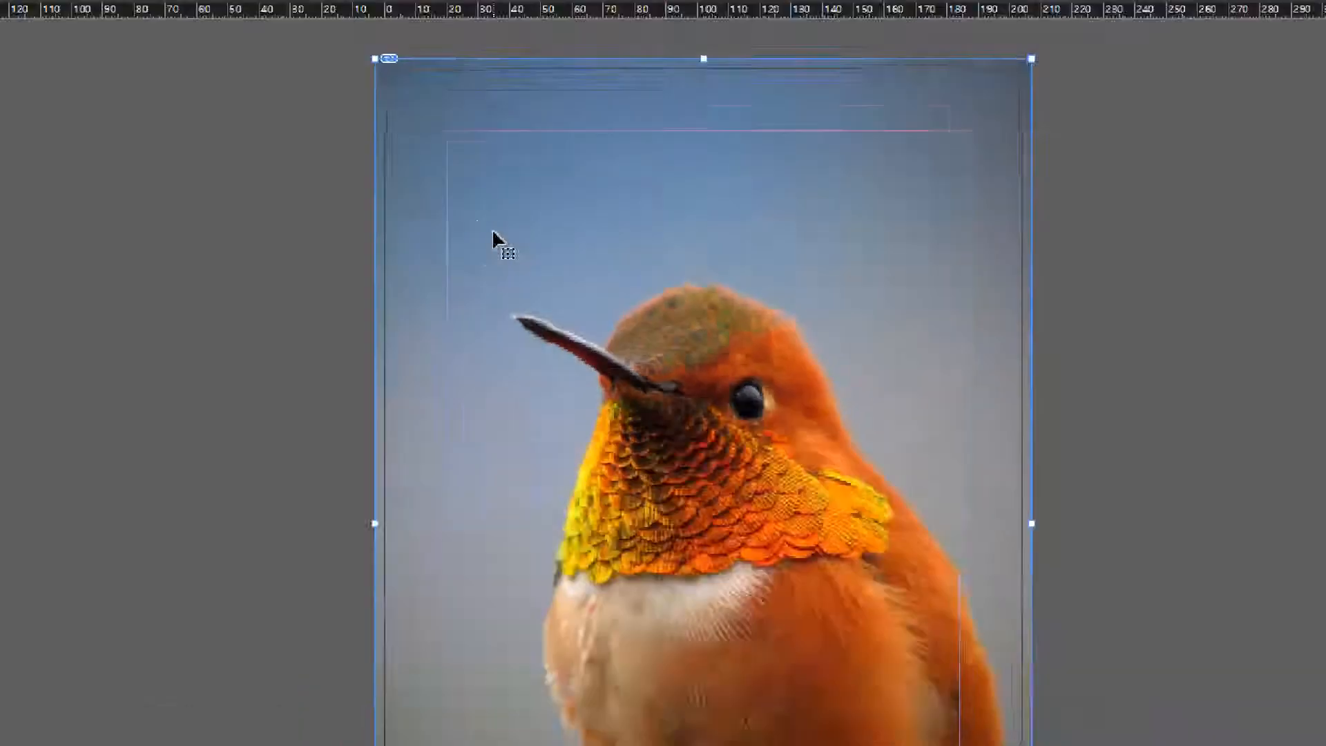
key("f")
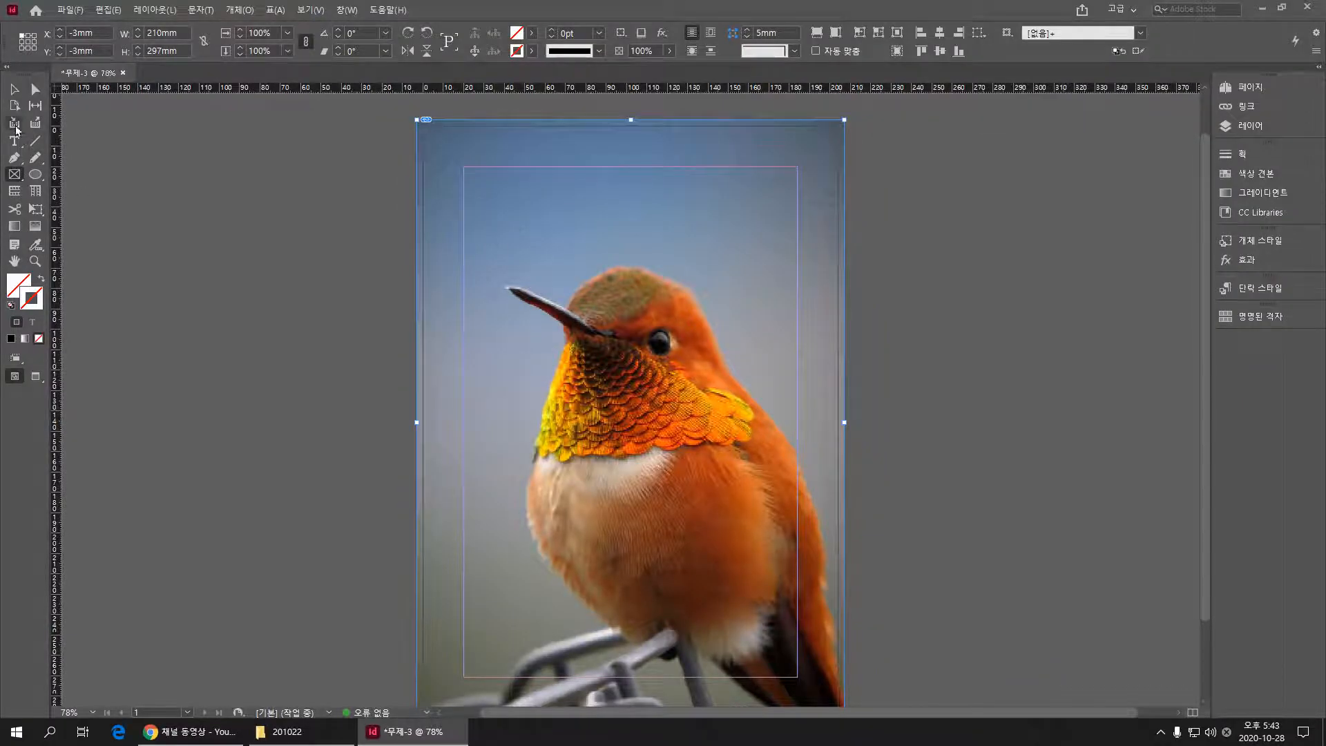
left_click(14, 89)
double_click(640, 357)
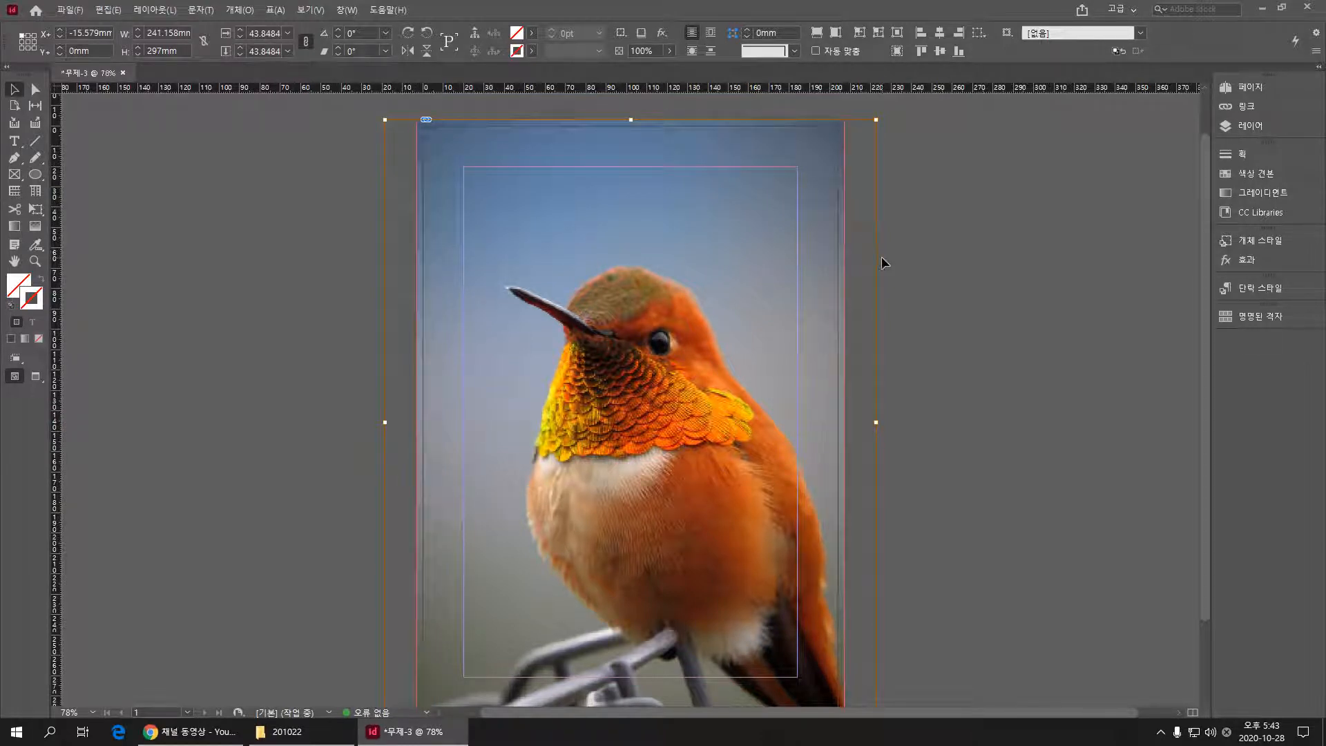
scroll(1209, 328, "down", 3)
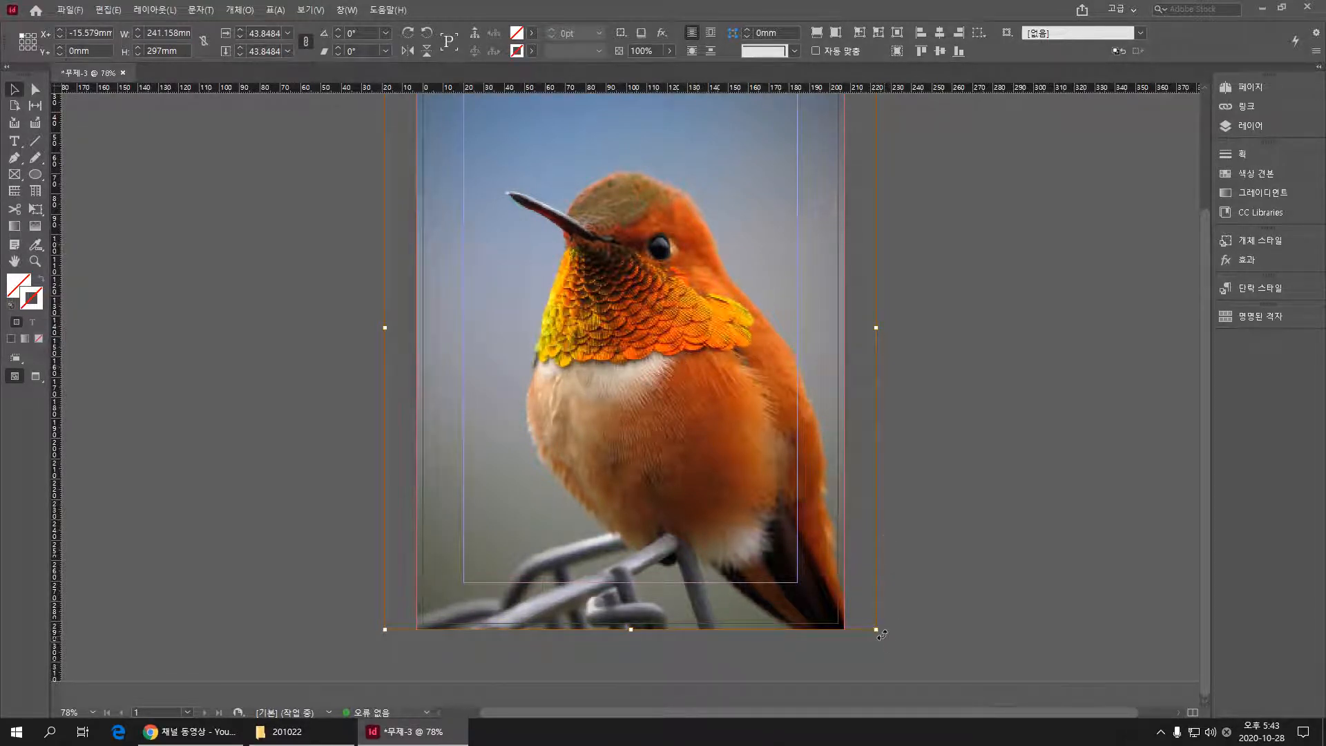
left_click_drag(877, 631, 921, 684)
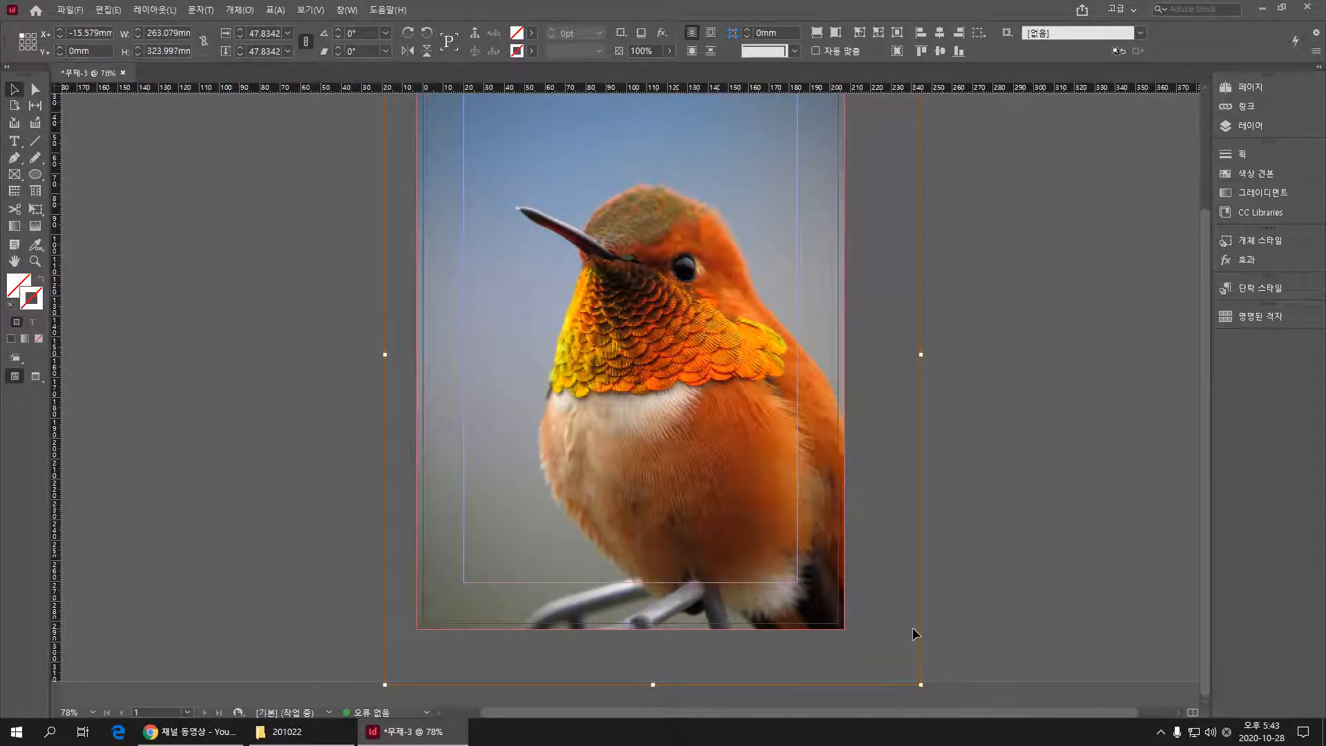
left_click_drag(921, 685, 997, 713)
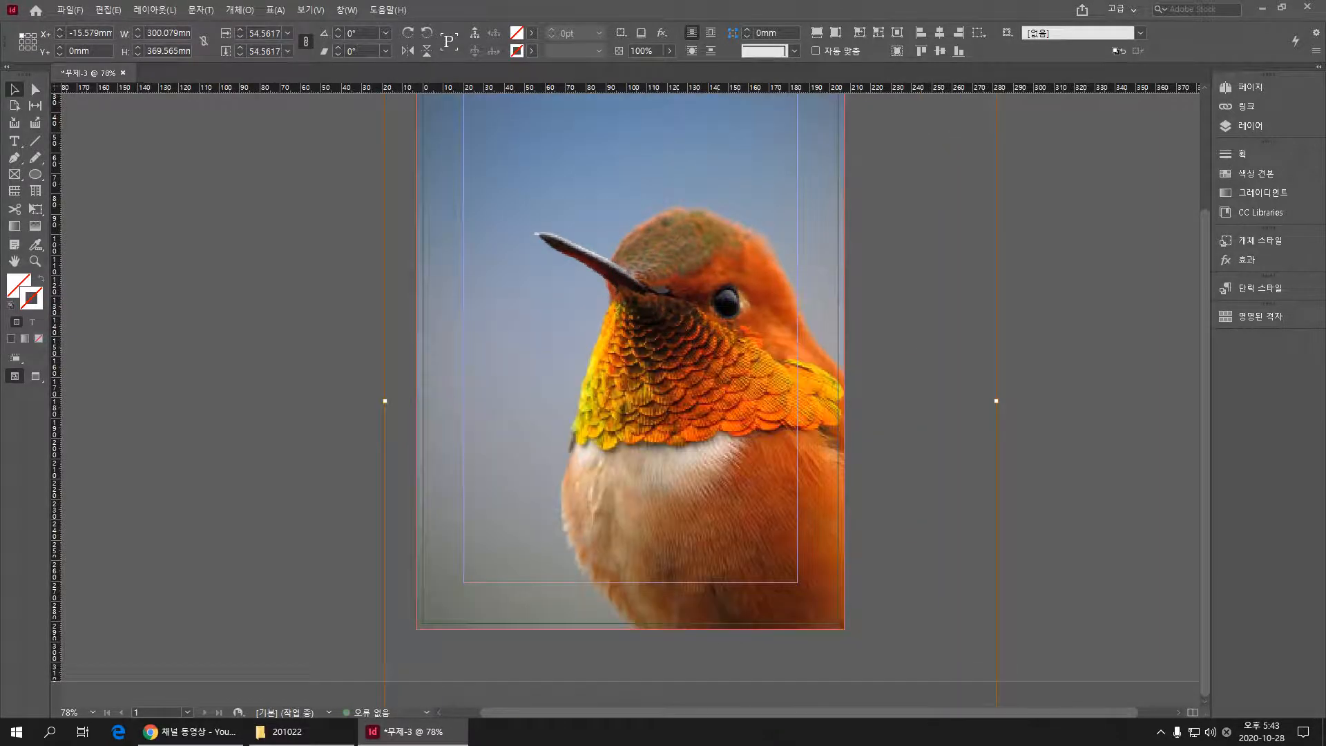
left_click(1049, 457)
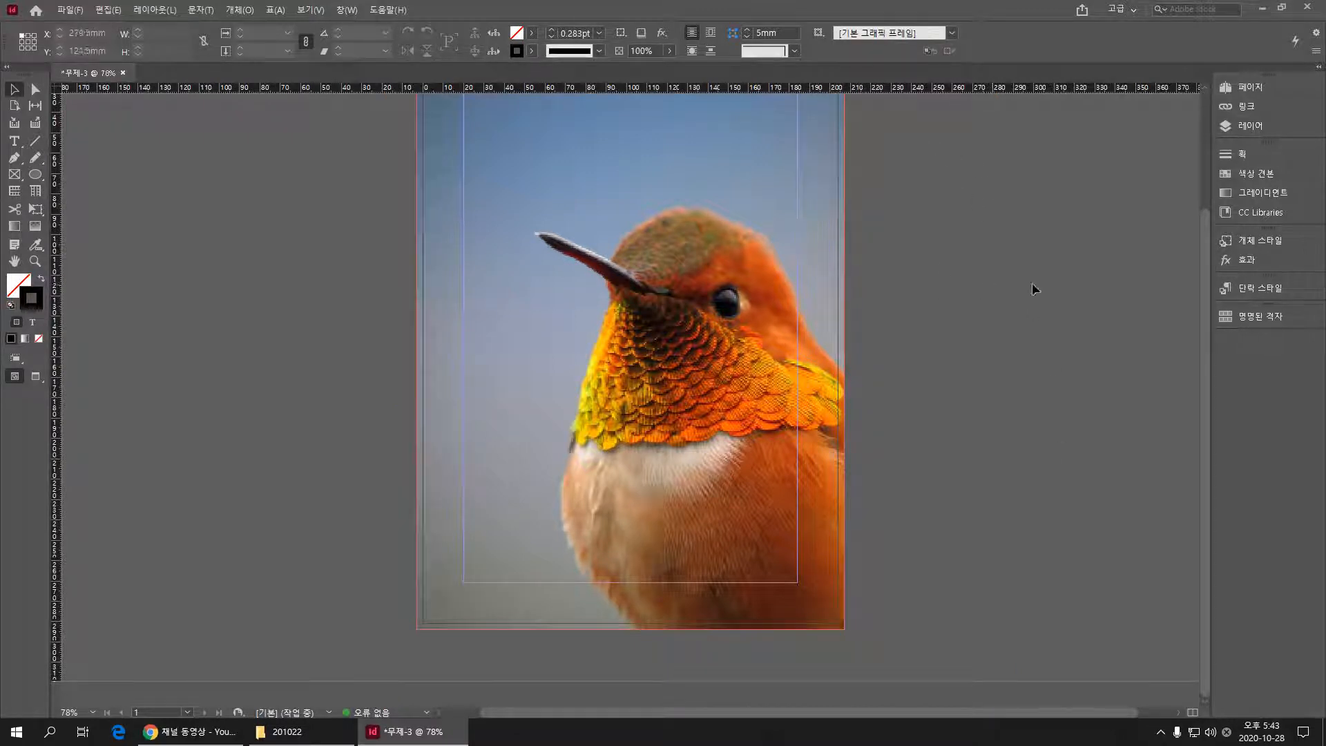
Step: Shift the enlarged bird photo slightly up and to the left within its frame using the content grabber
left_click_drag(1202, 280, 1202, 208)
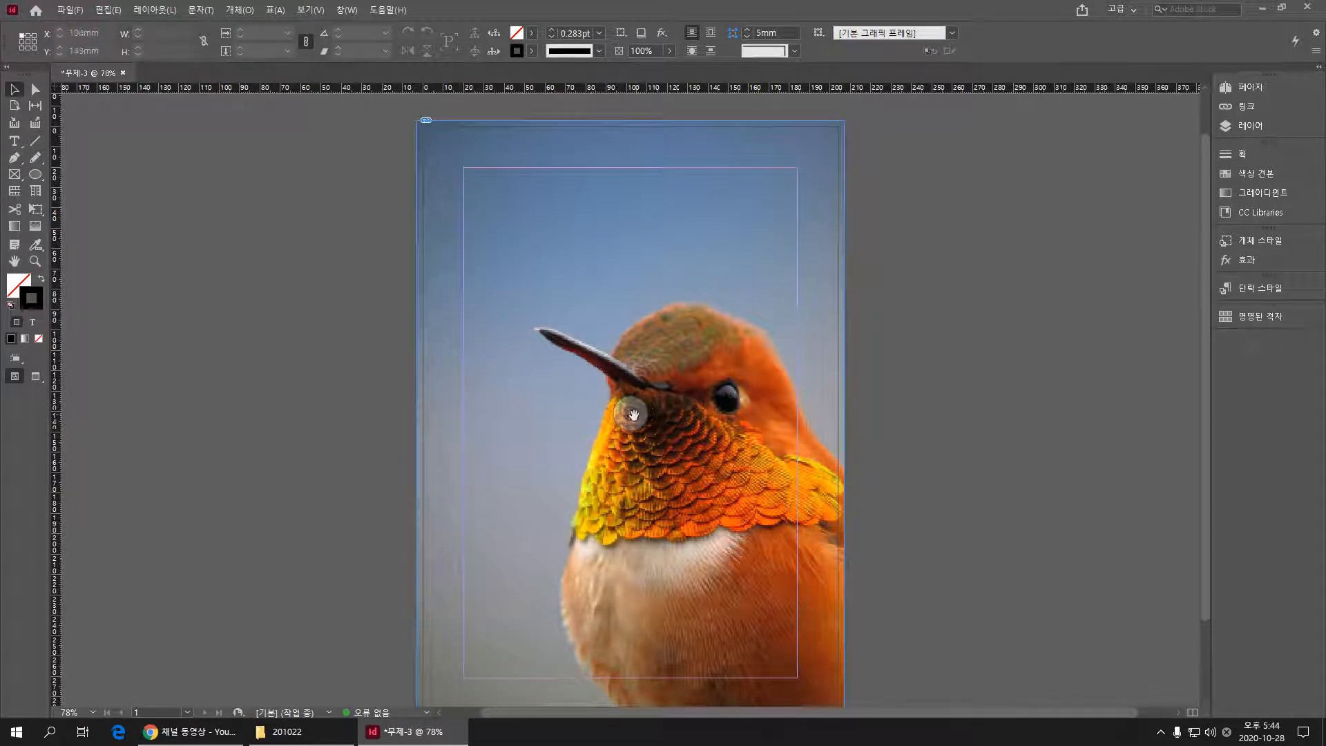
left_click_drag(630, 415, 601, 379)
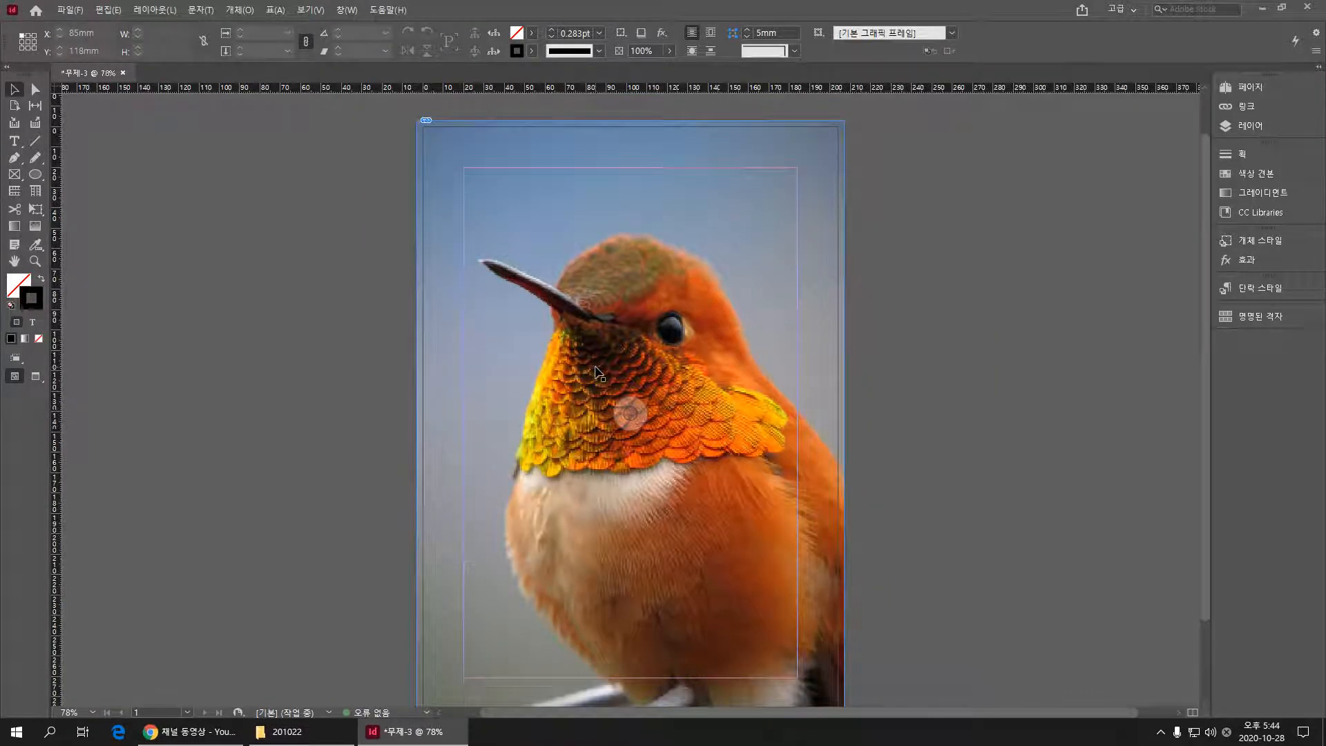
key("ctrl+z")
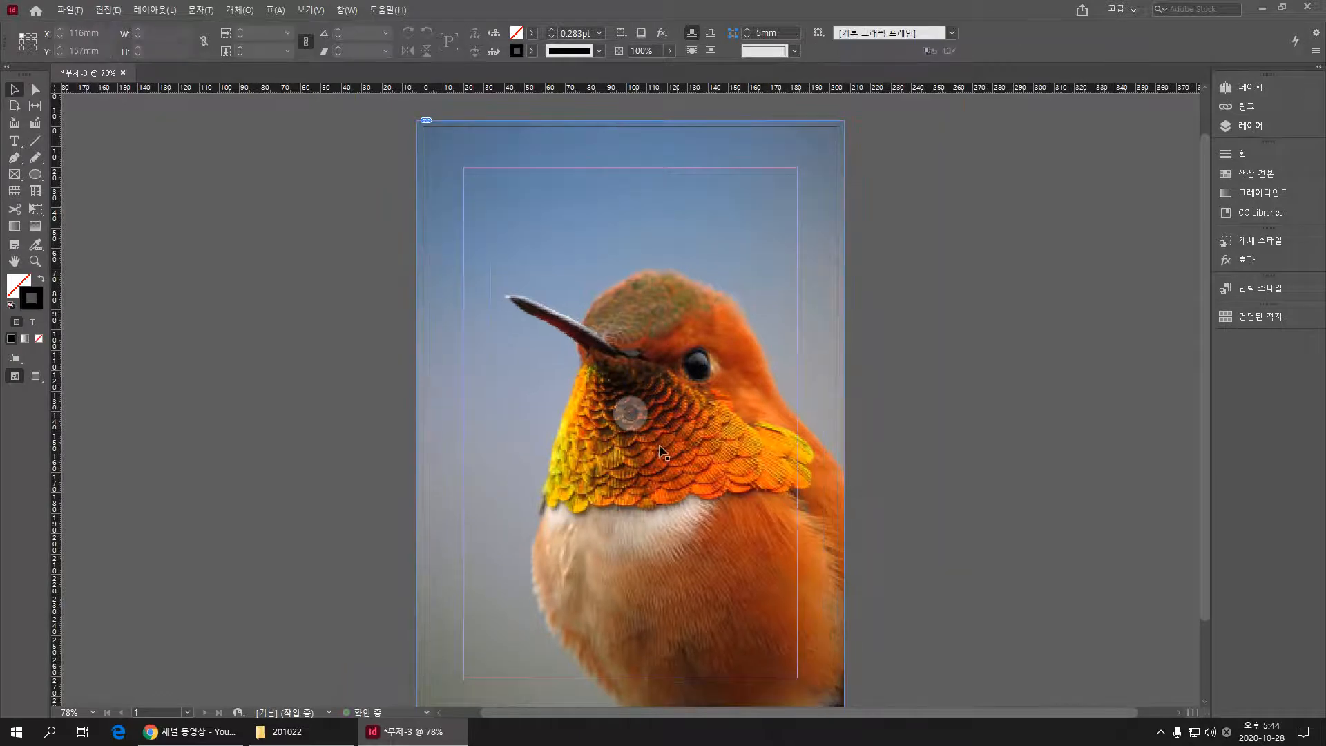
left_click(912, 450)
Step: Set the document's display performance to Fast Display (간단 표시)
right_click(710, 282)
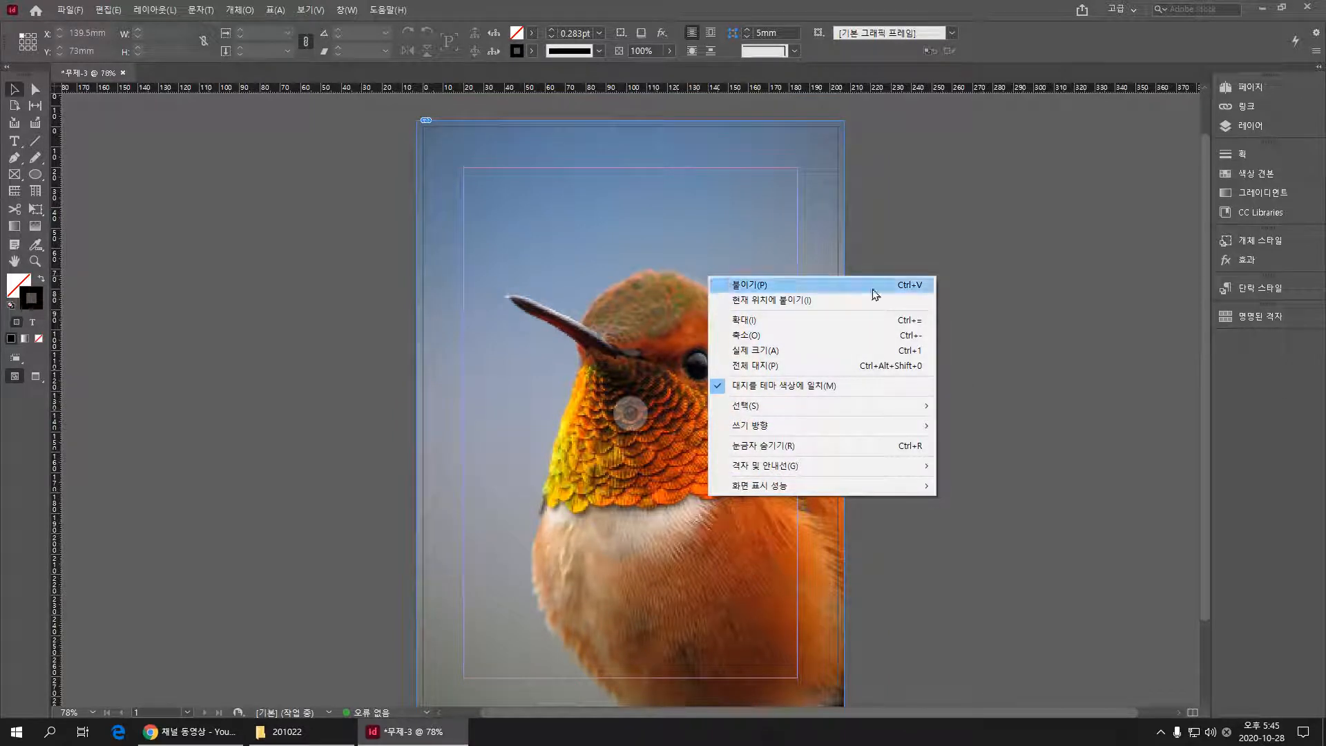
mouse_move(856, 488)
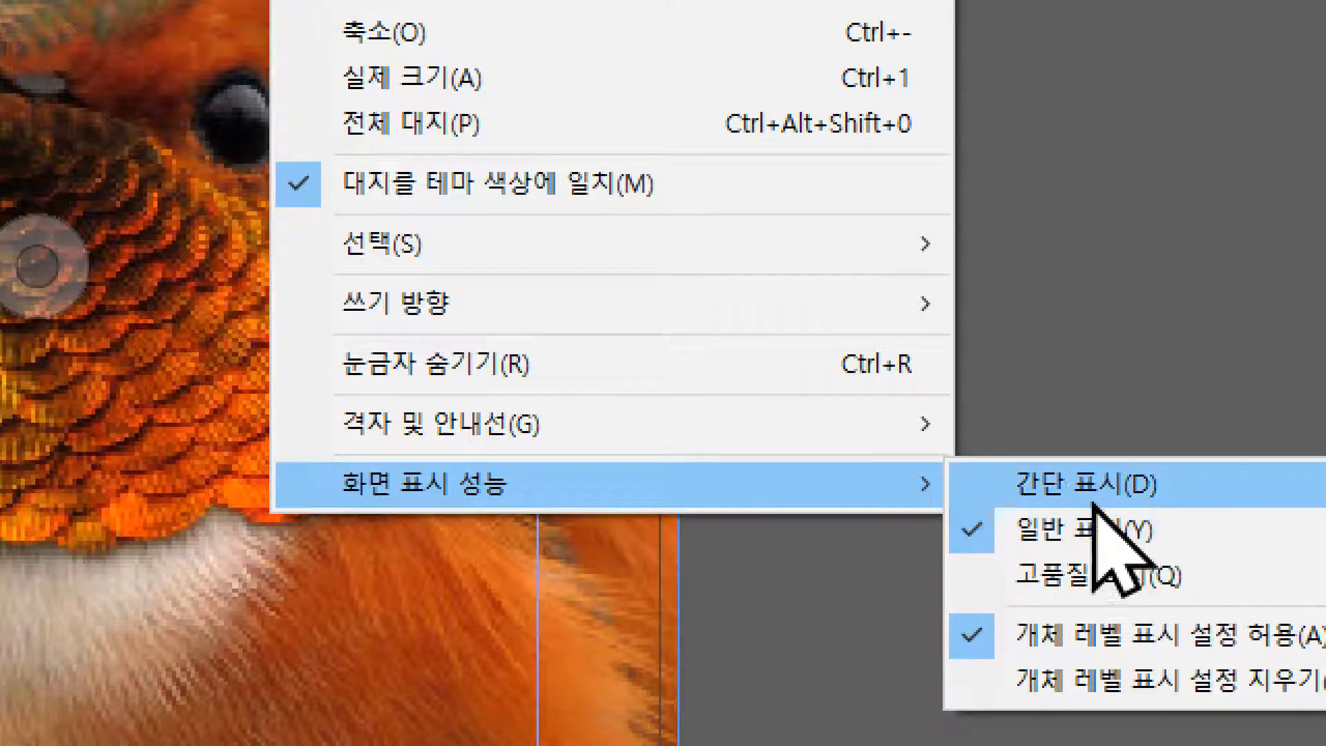
left_click(1067, 490)
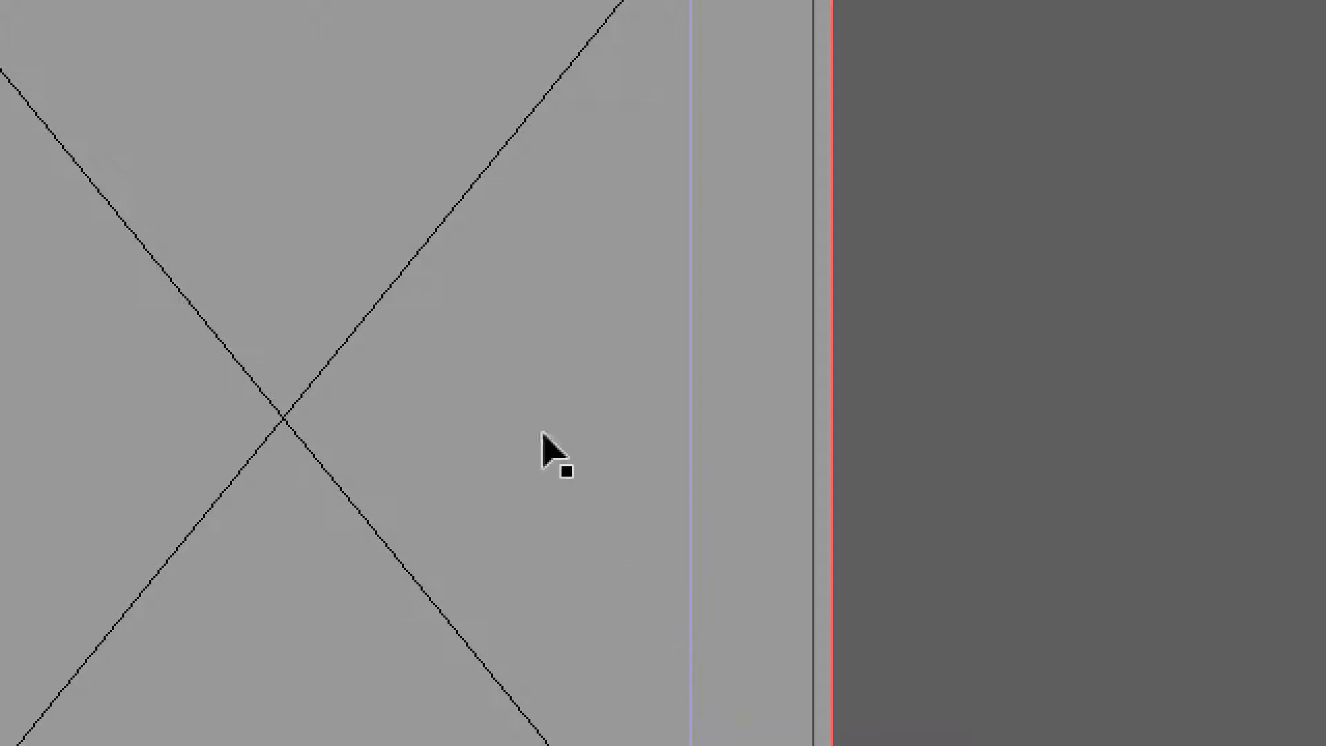
Step: Set the document's display performance to Typical Display (일반 표시)
right_click(415, 300)
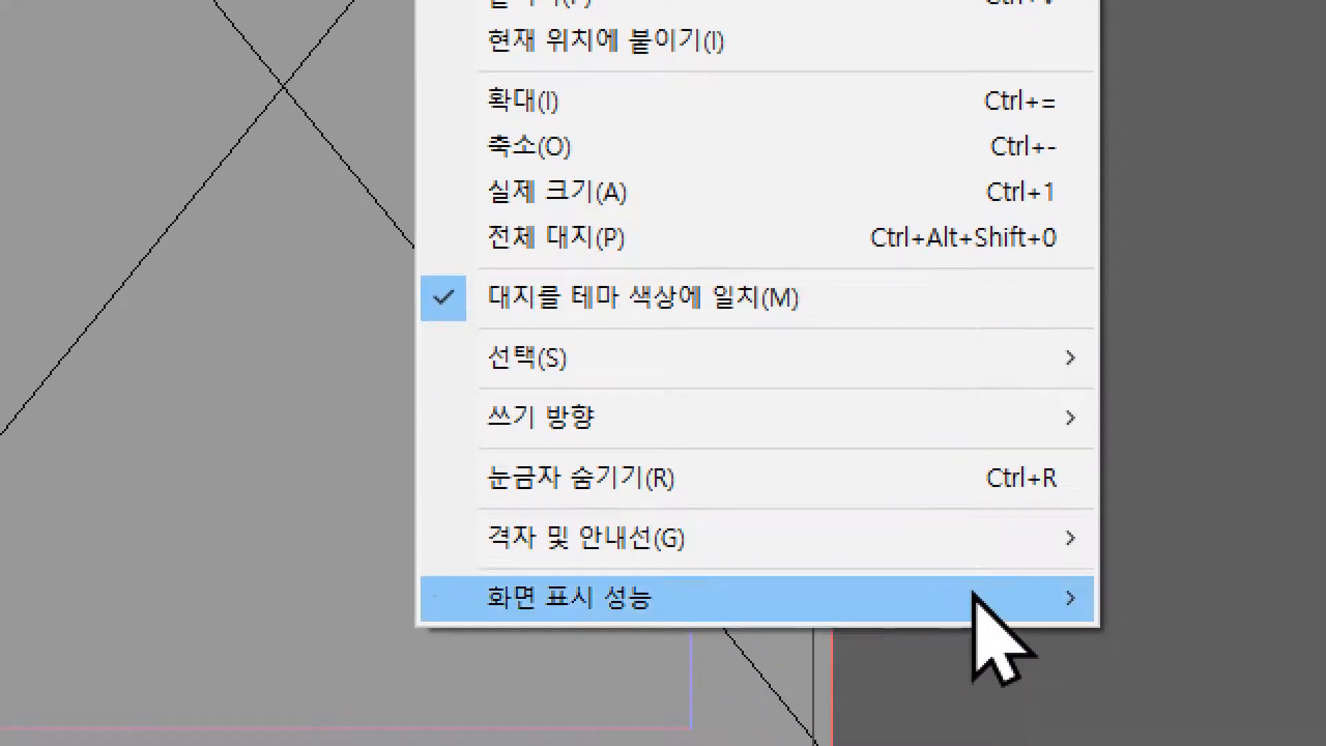
mouse_move(976, 617)
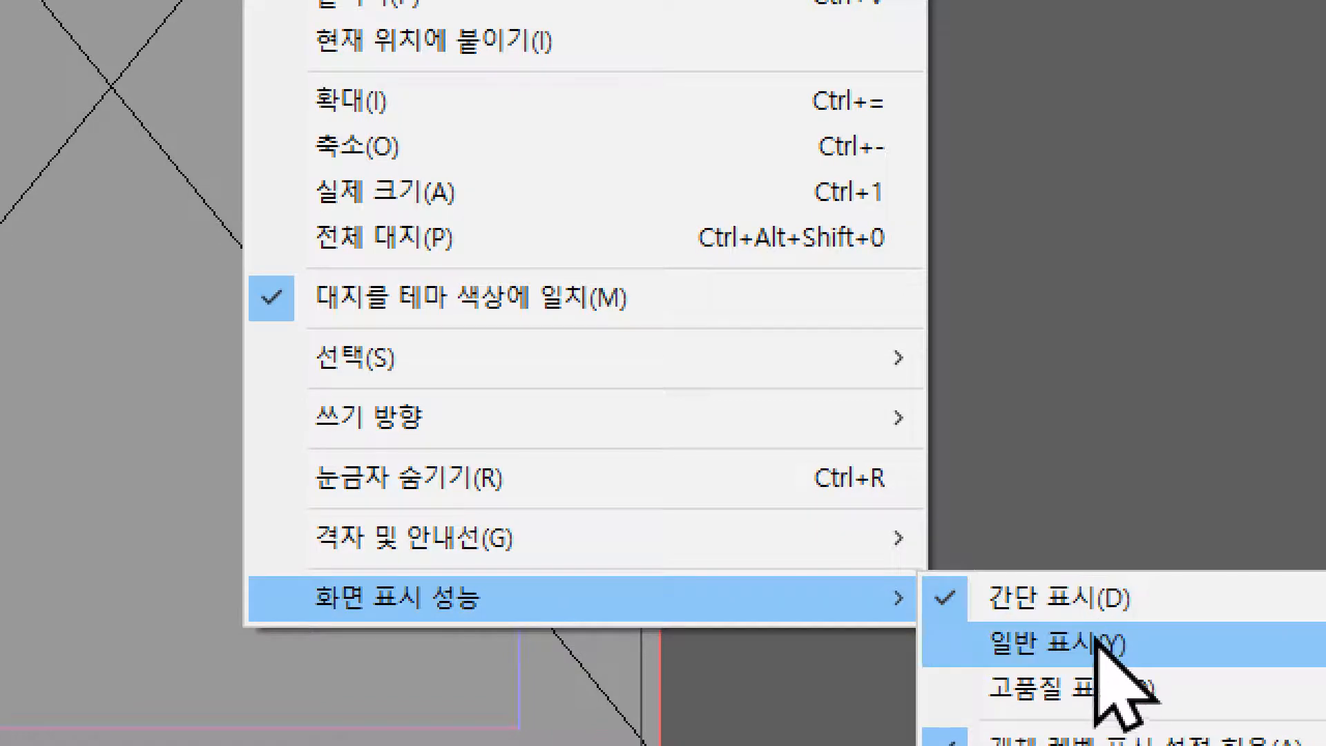
left_click(1097, 643)
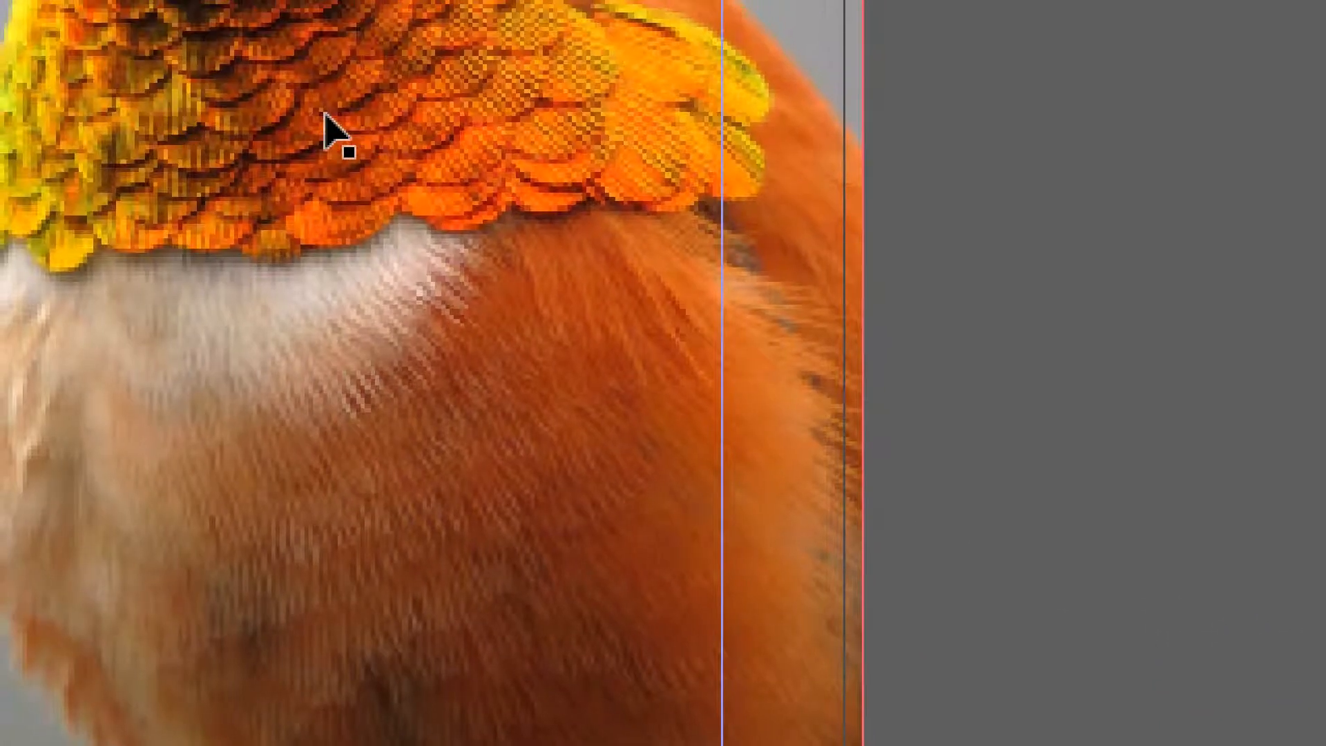
Step: Raise the document's display performance to High Quality Display (고품질 표시)
right_click(324, 114)
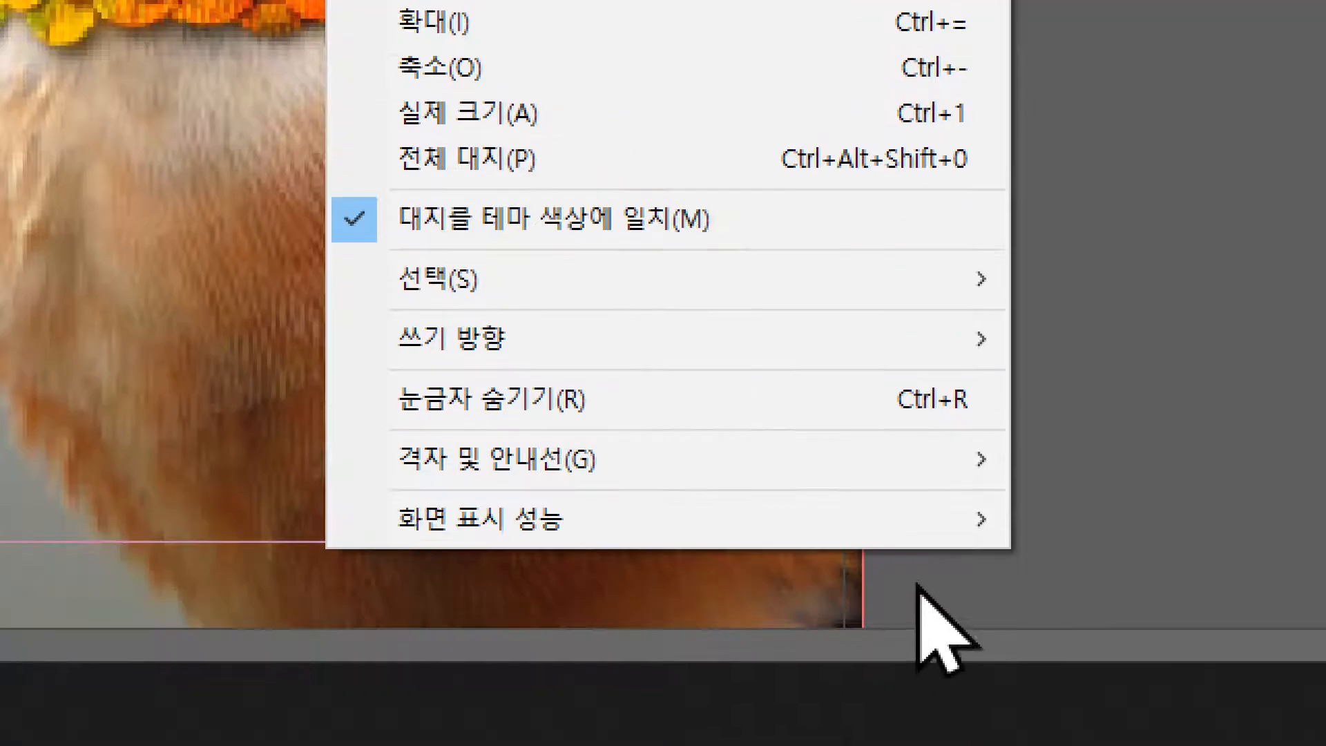
mouse_move(961, 529)
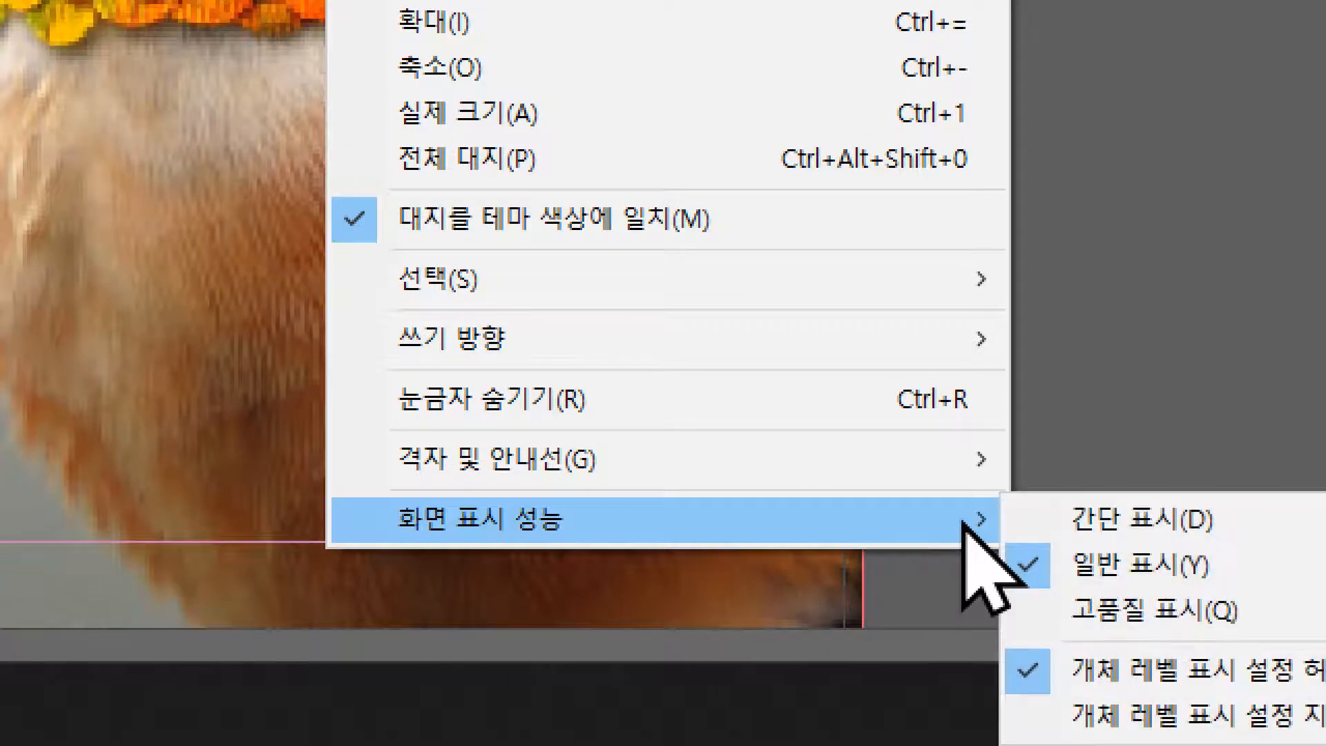
left_click(1145, 617)
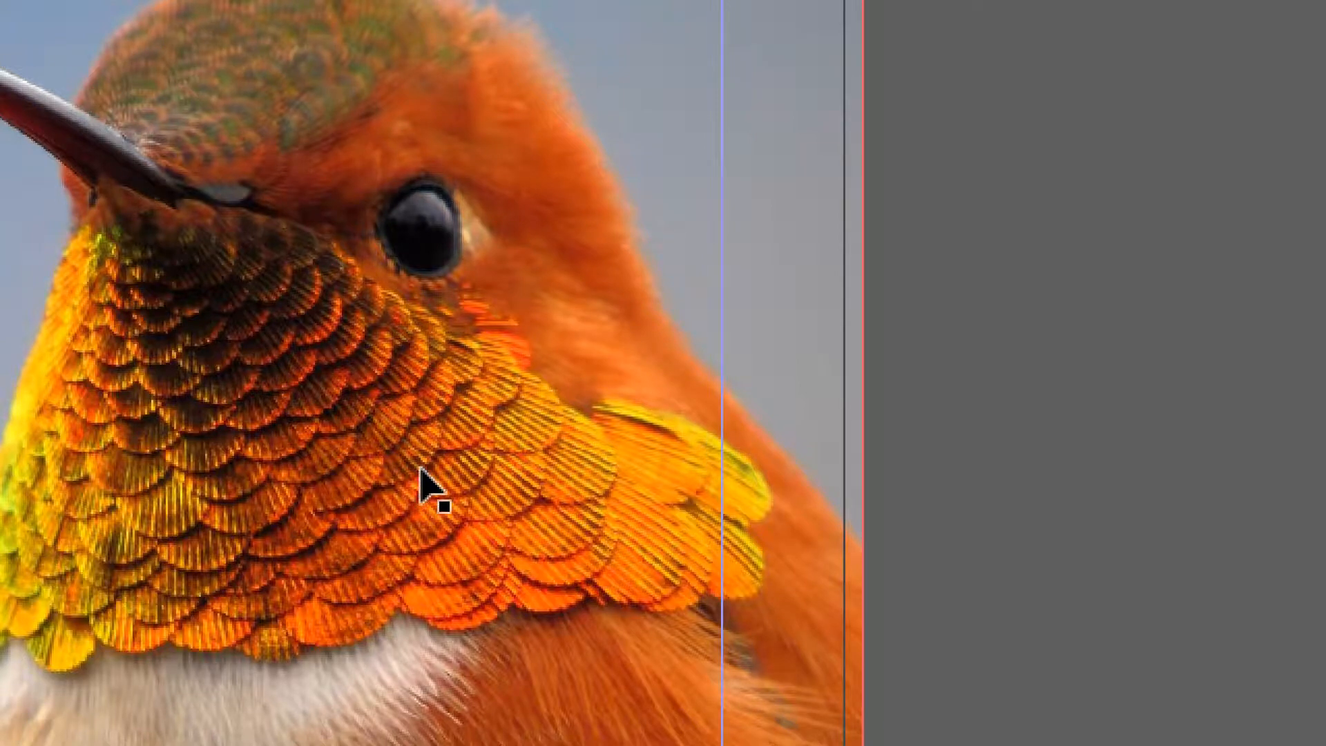
Step: Return the document's display performance to Typical Display (일반 표시)
right_click(428, 329)
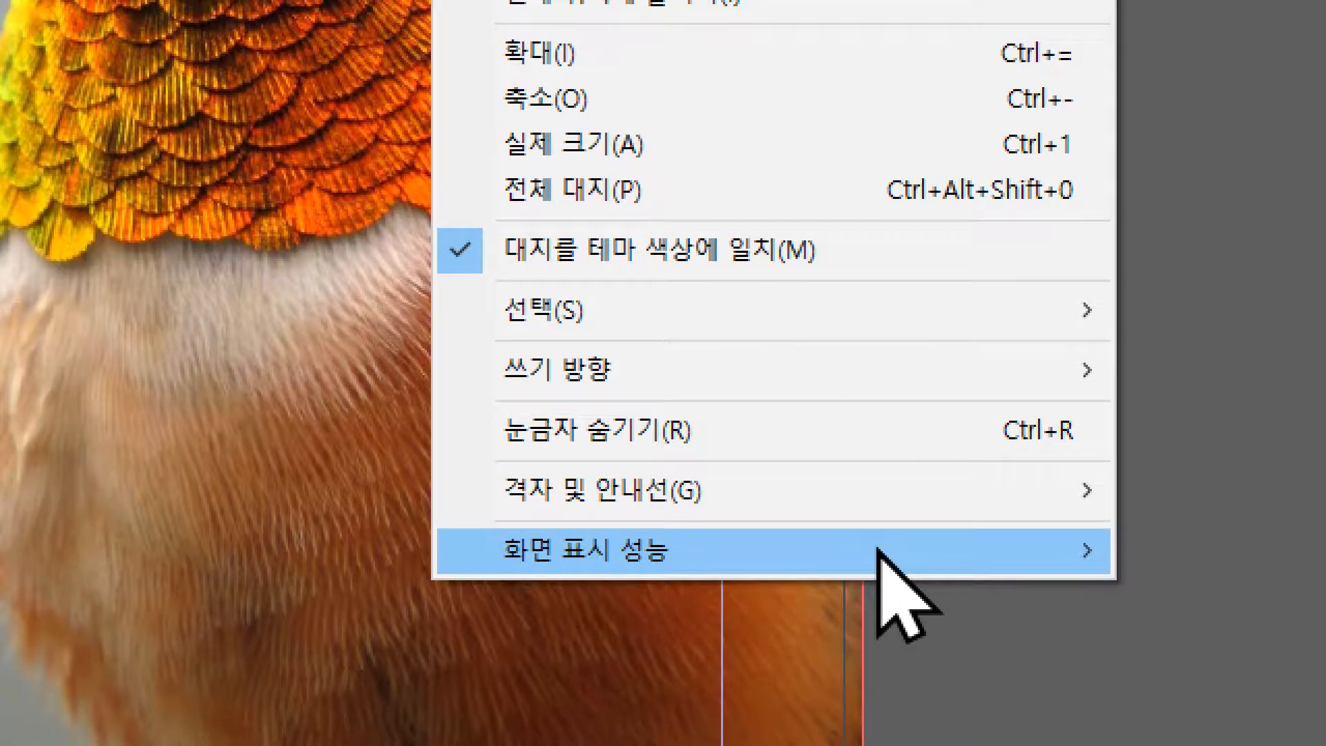
mouse_move(888, 577)
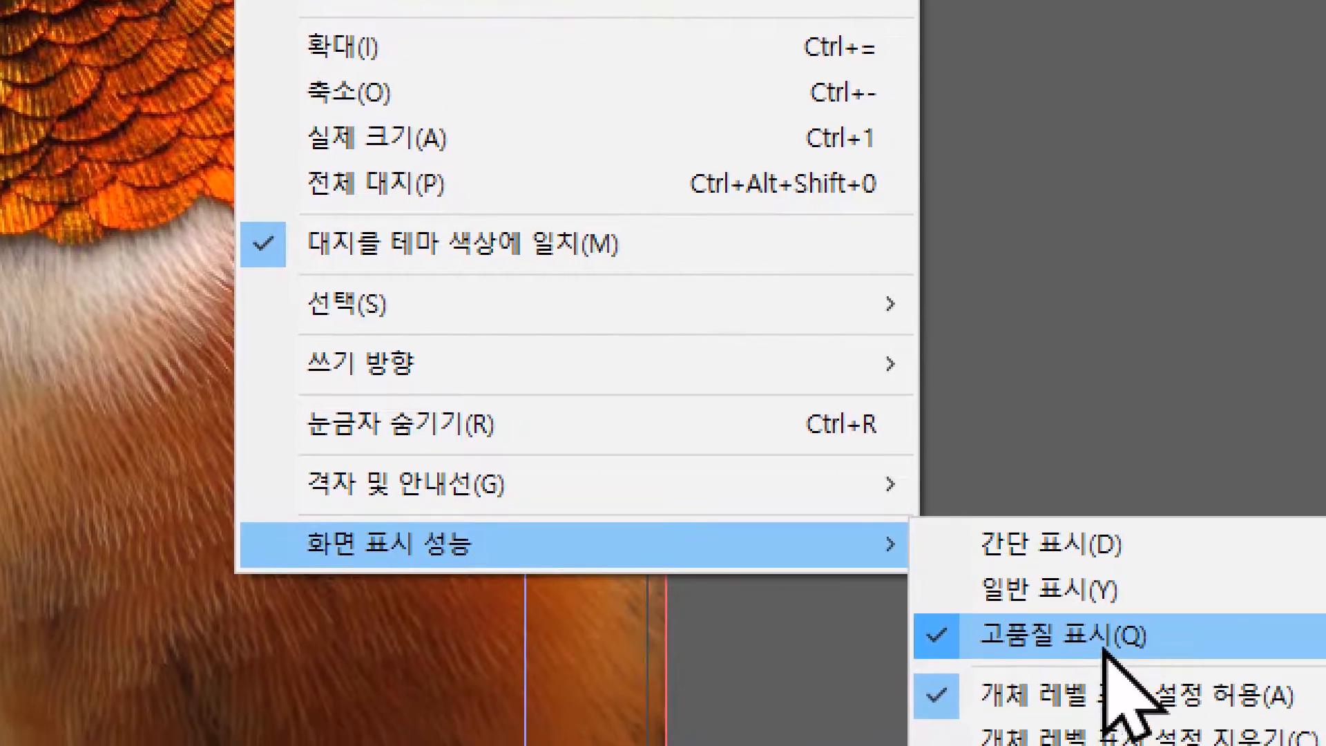
left_click(1061, 593)
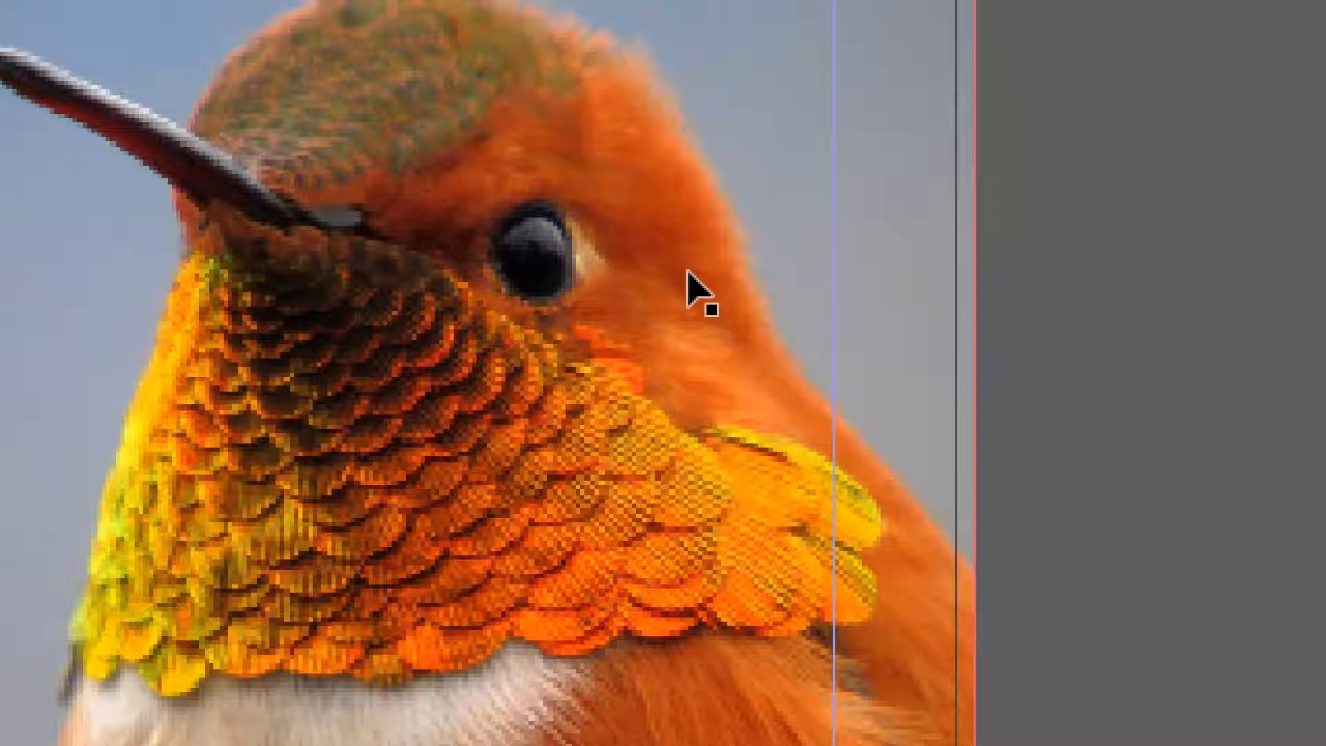
Step: Examine how the bird's beak and head are rendered, and bring up the display performance choices
scroll(630, 328, "left", 1)
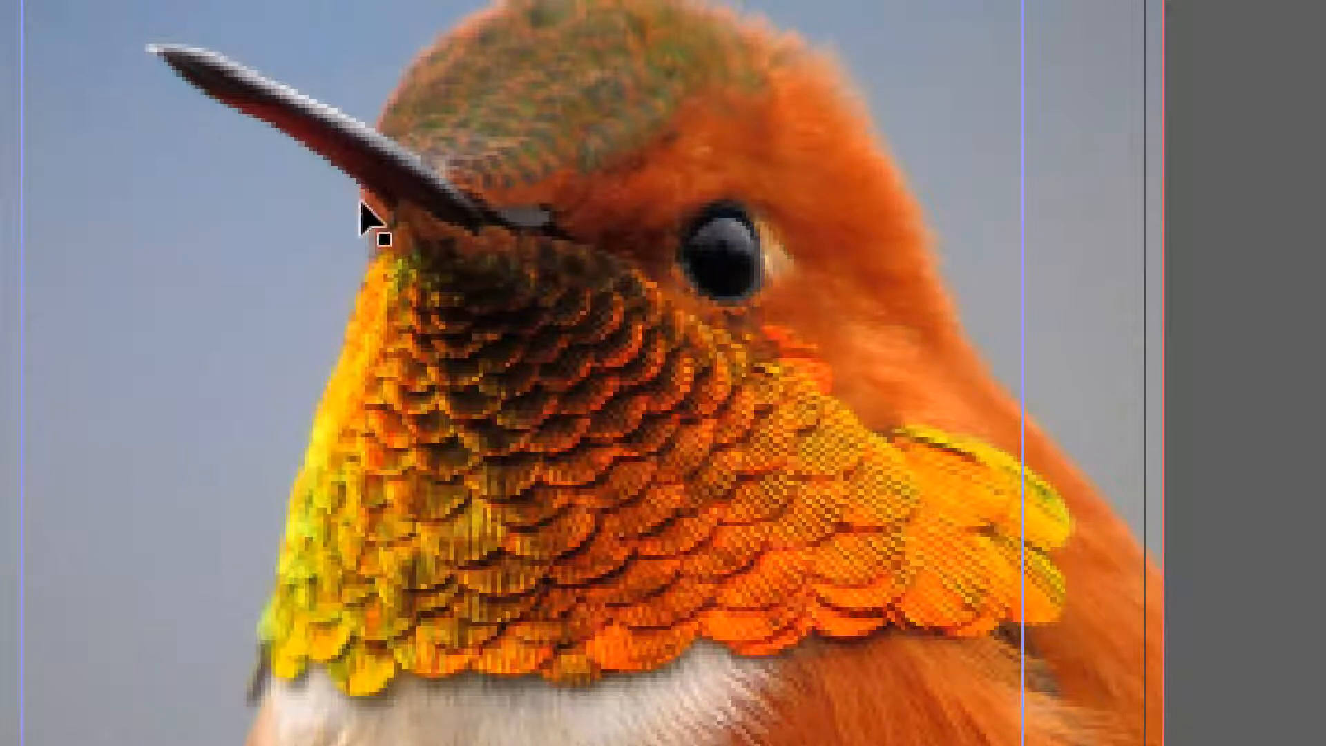
scroll(281, 157, "up", 1)
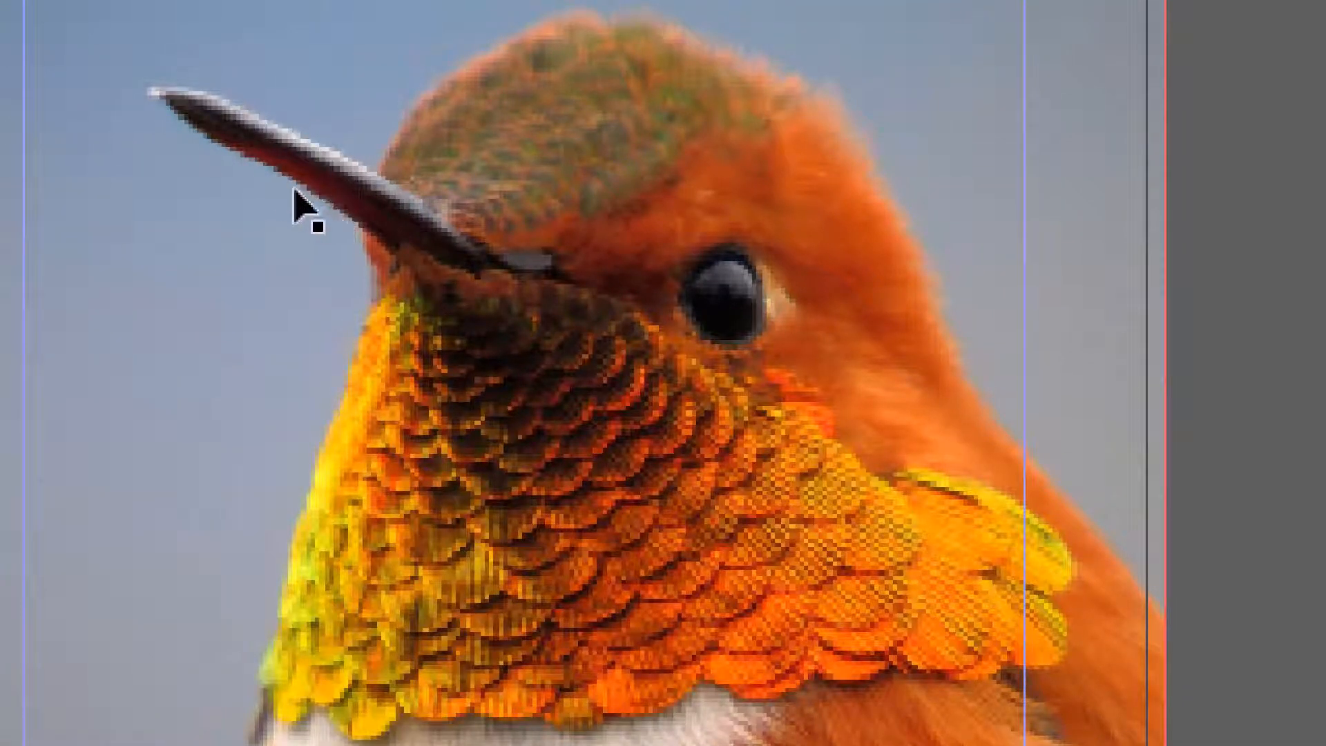
right_click(637, 220)
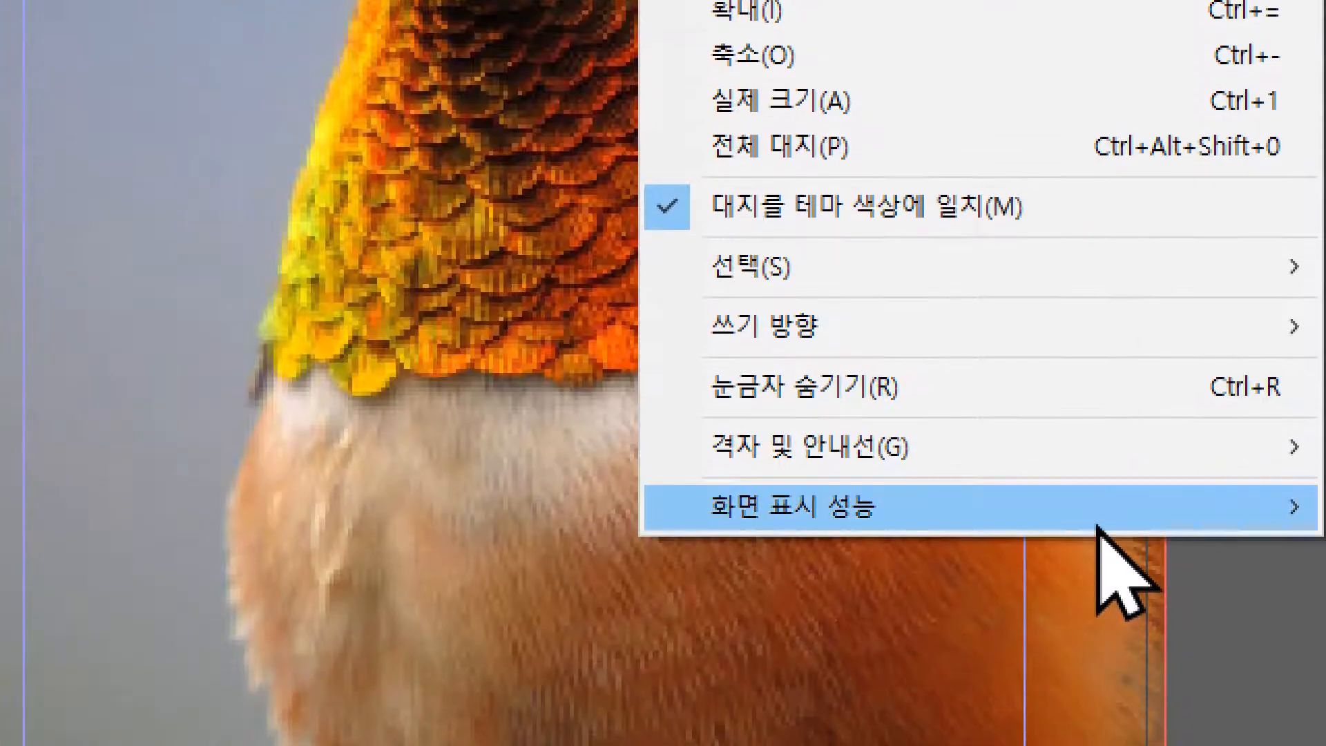
mouse_move(1098, 523)
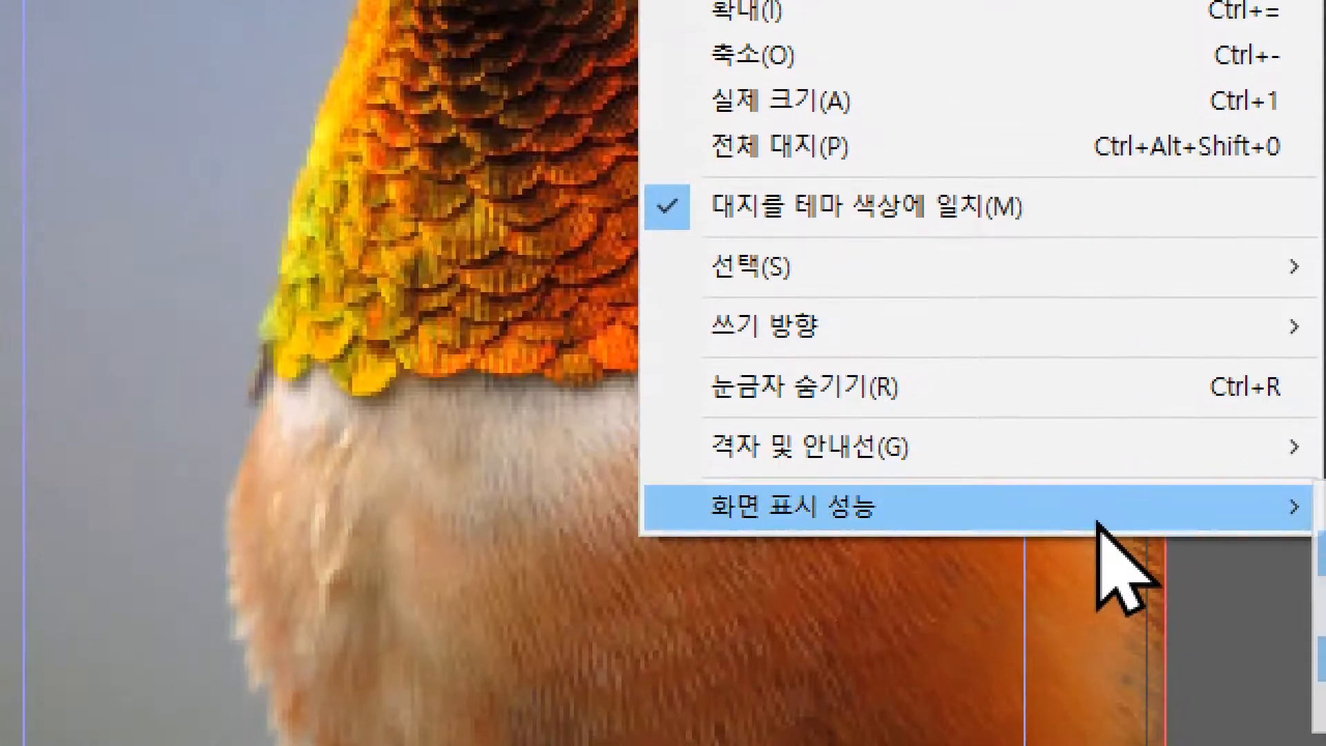
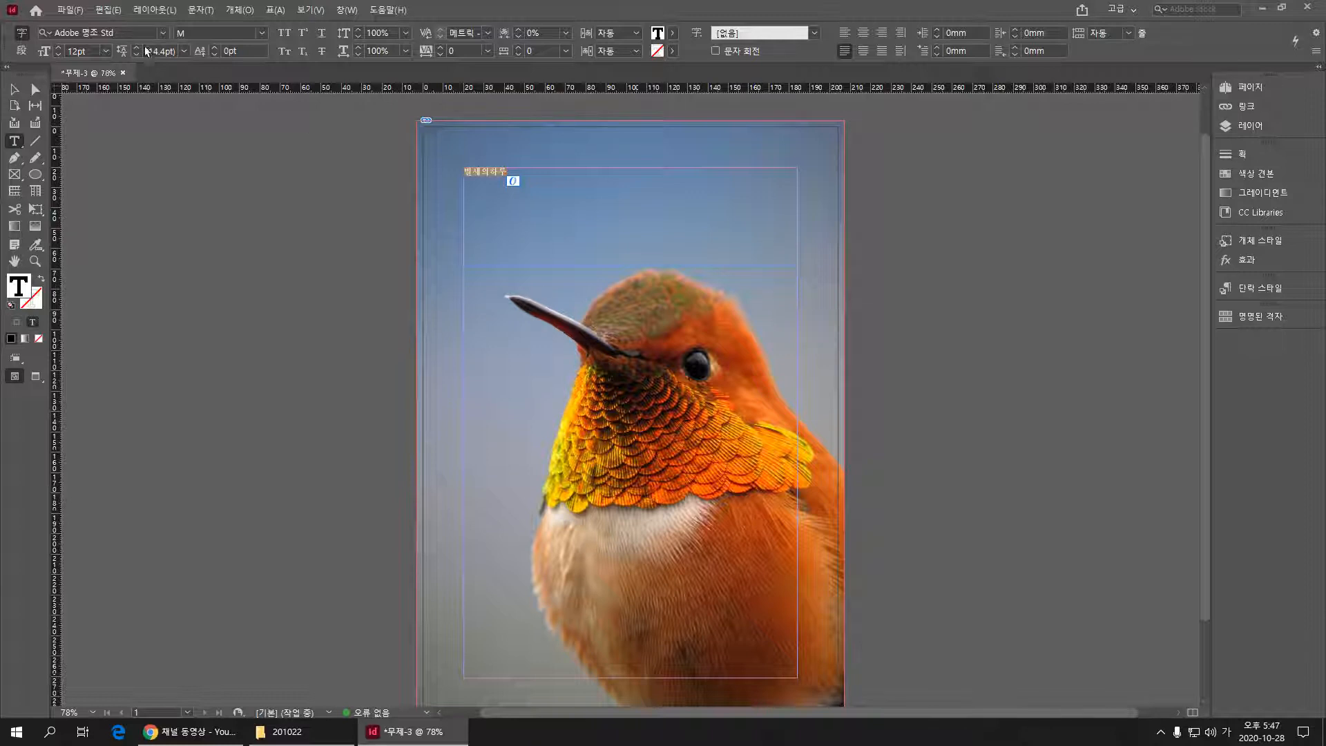
Step: Set the title text 벌새의하루 to 60 pt and fill it with the Paper swatch ([용지])
left_click(105, 52)
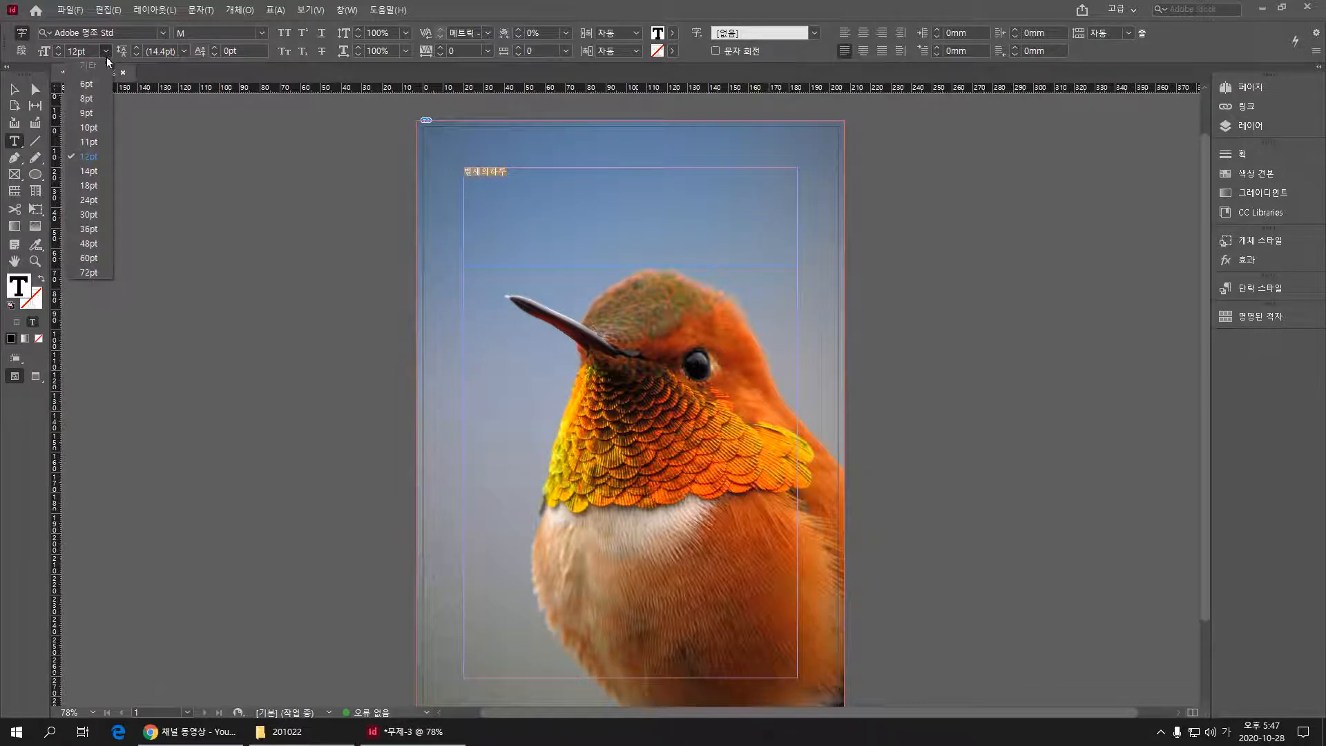
left_click(89, 258)
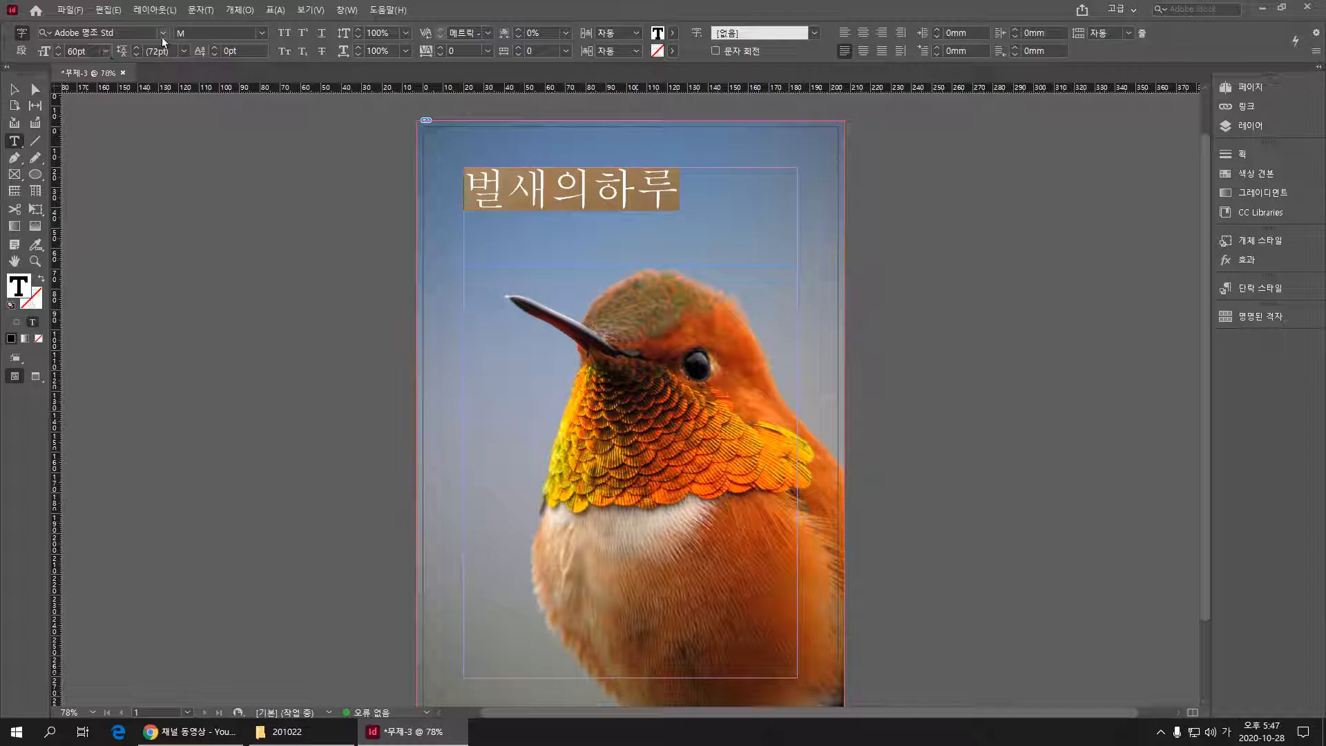
left_click(674, 33)
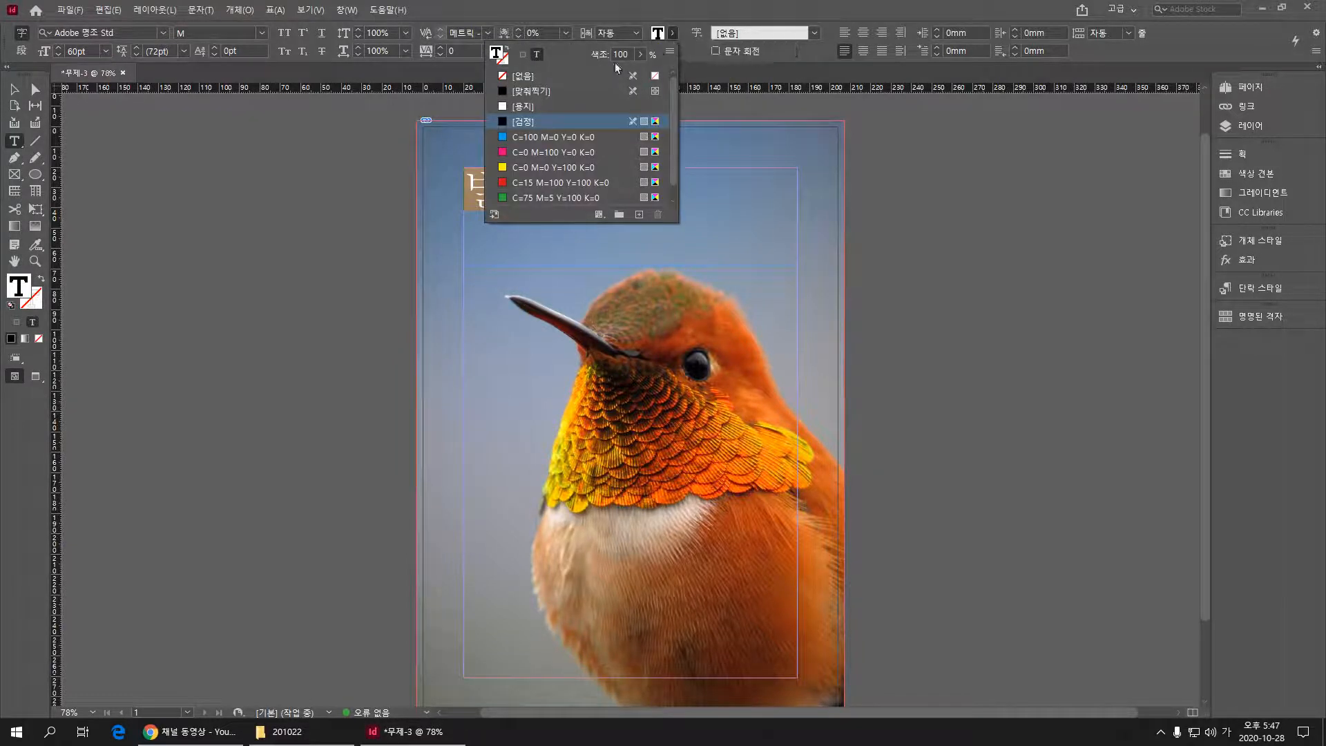
left_click(519, 107)
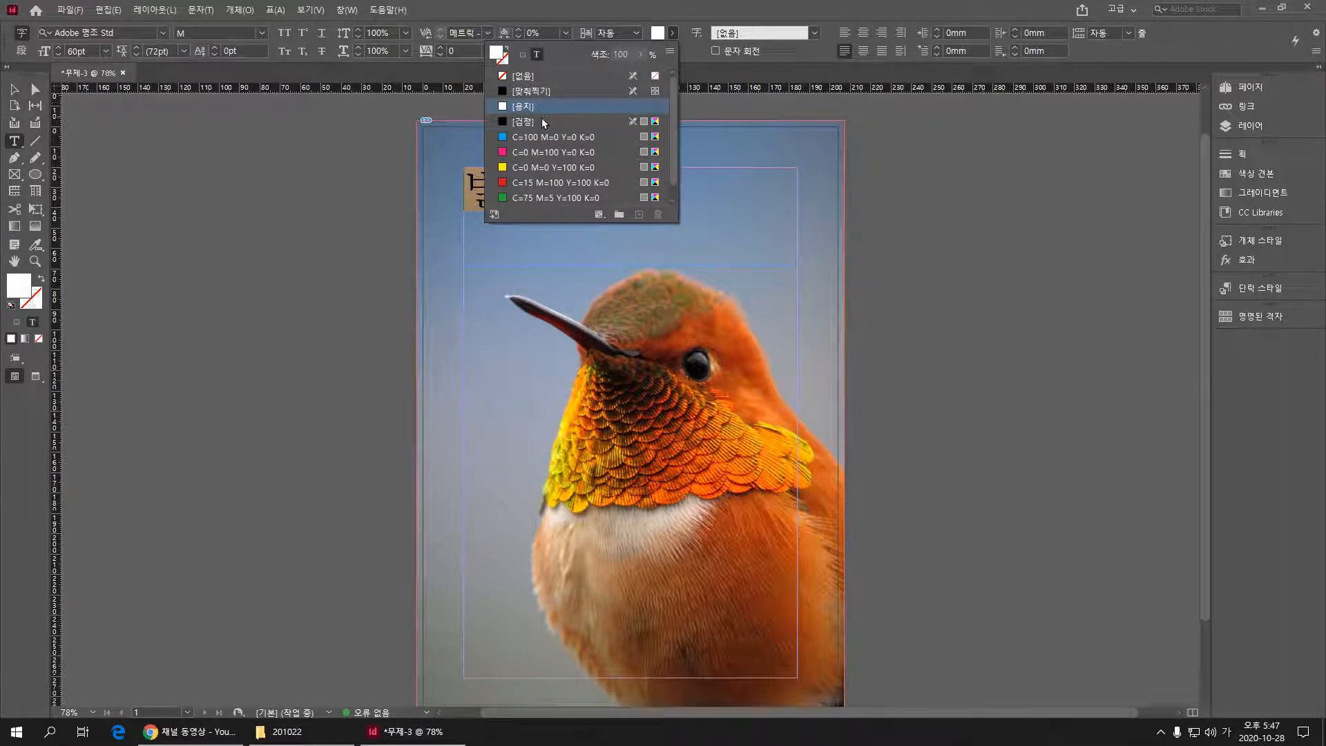
Step: Try the Black And White Picture font on the title, and settle on the 777쇼콜라라떼 font
left_click(165, 33)
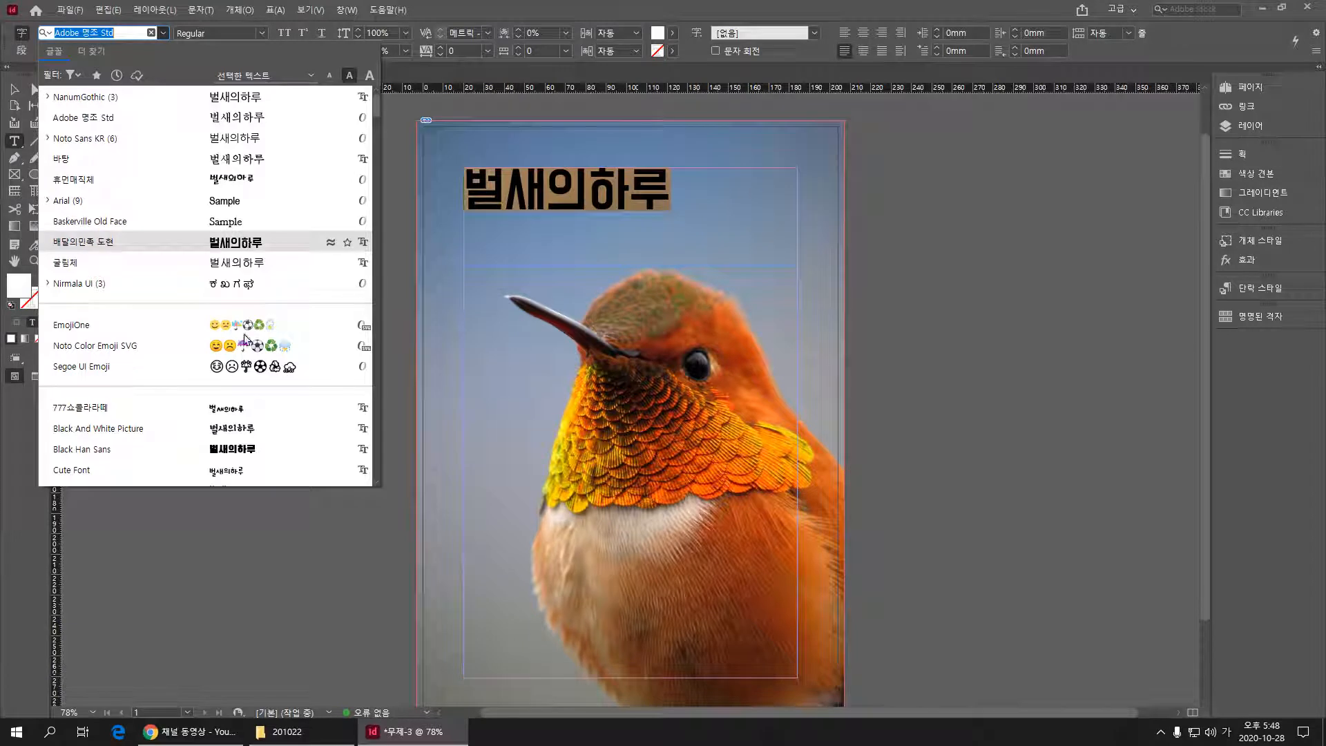
left_click(237, 428)
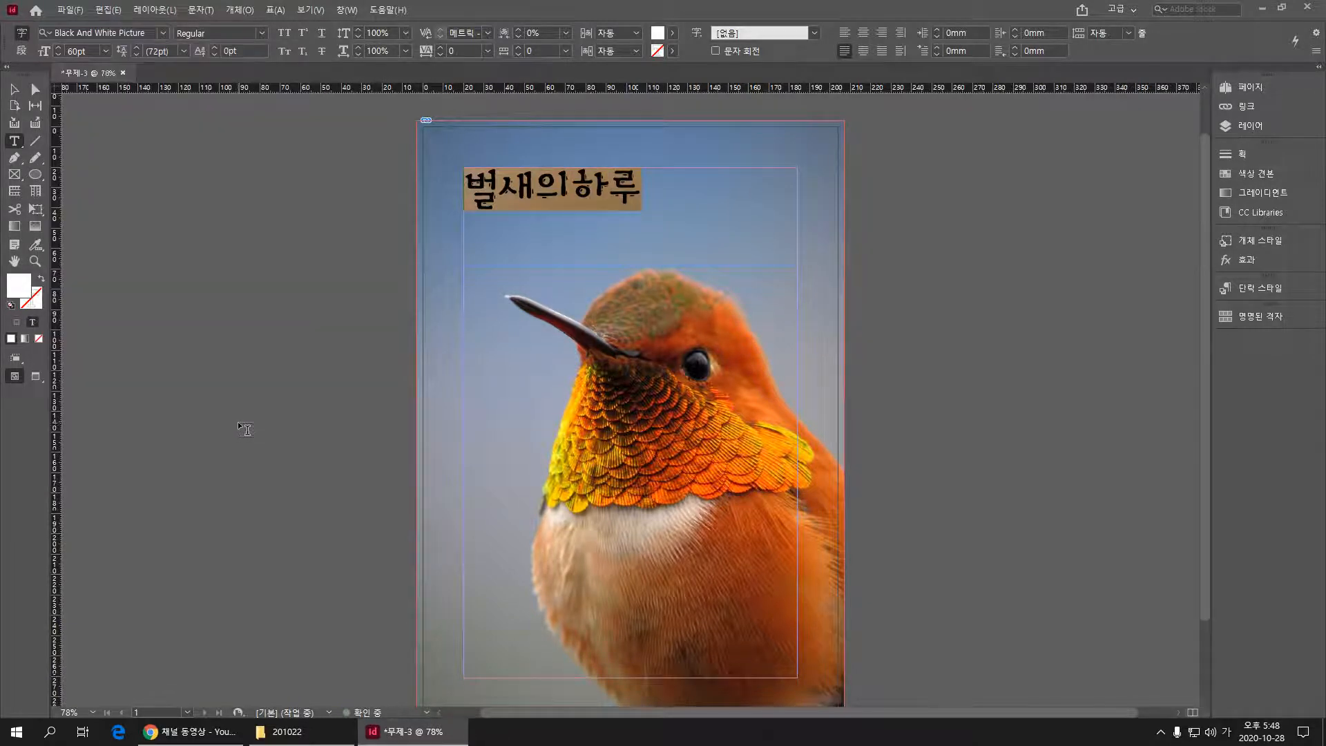
left_click(161, 34)
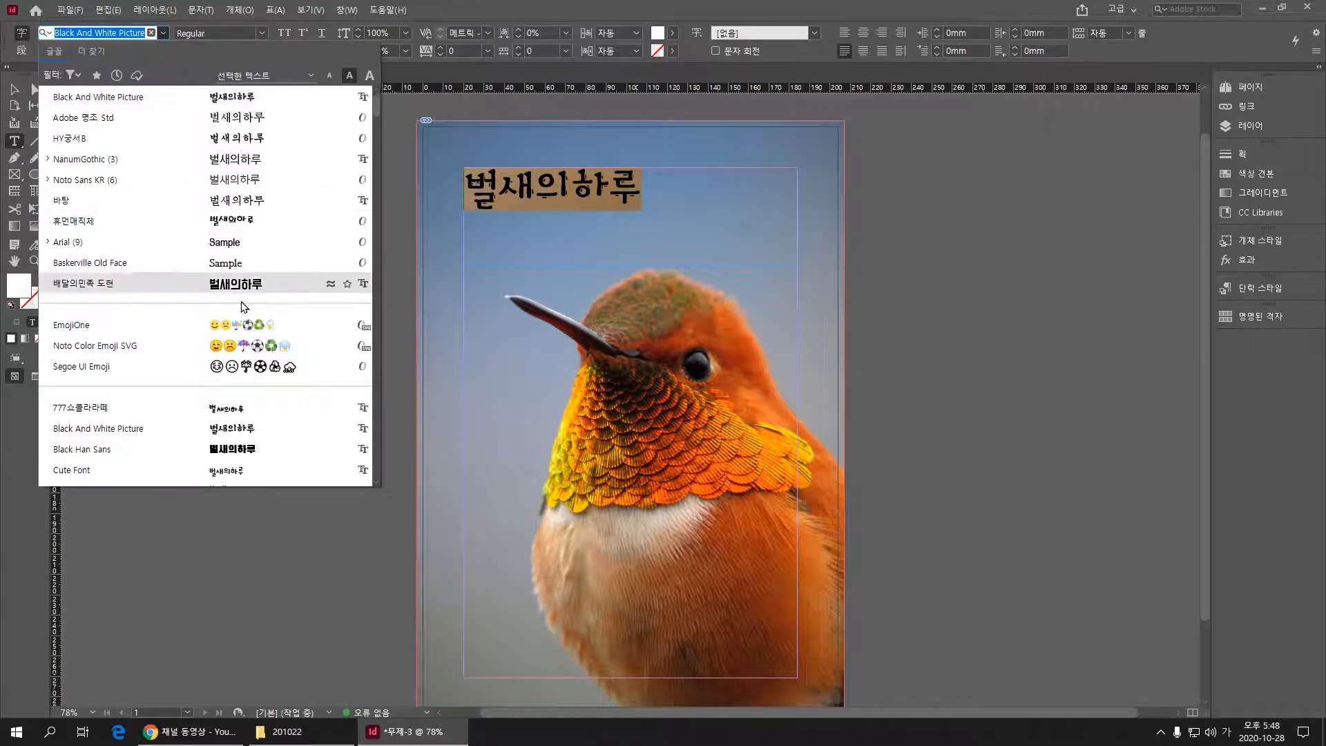
left_click(254, 415)
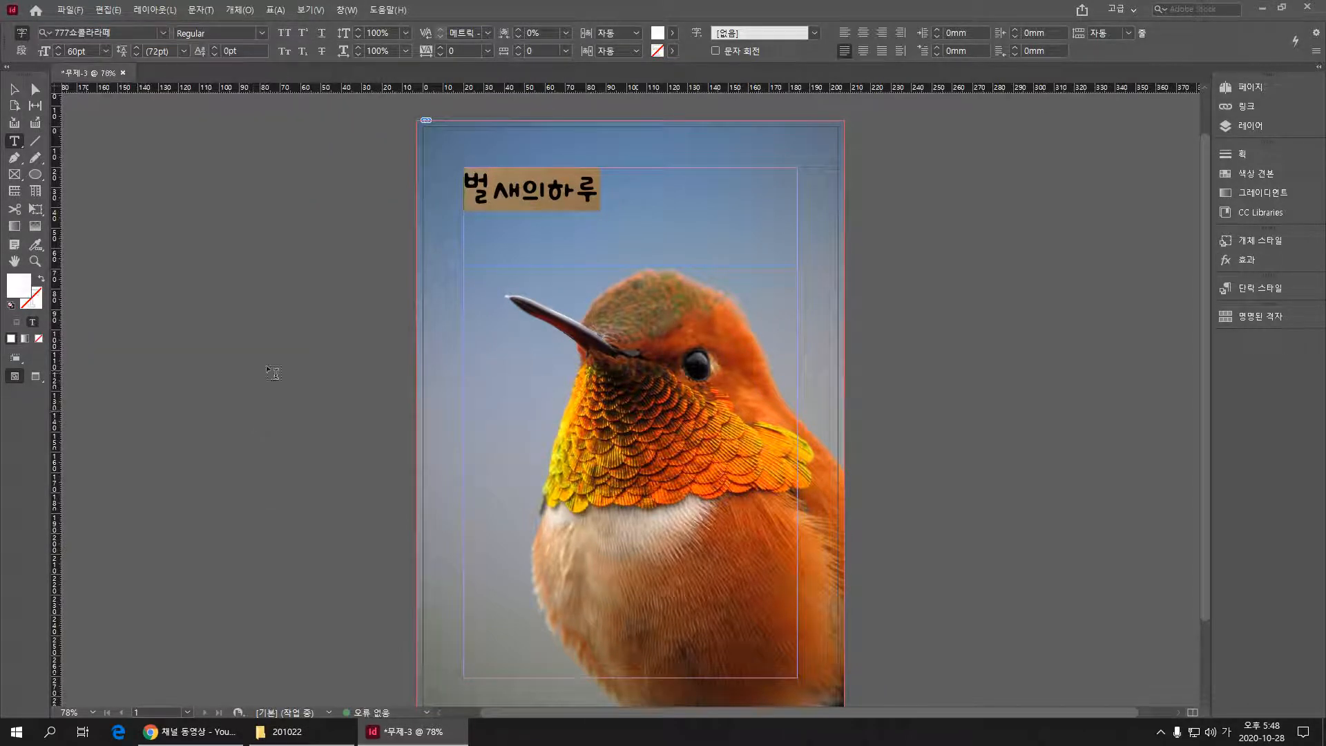
Step: Enlarge the title text to 100 pt and leave text editing
left_click(106, 51)
left_click(100, 274)
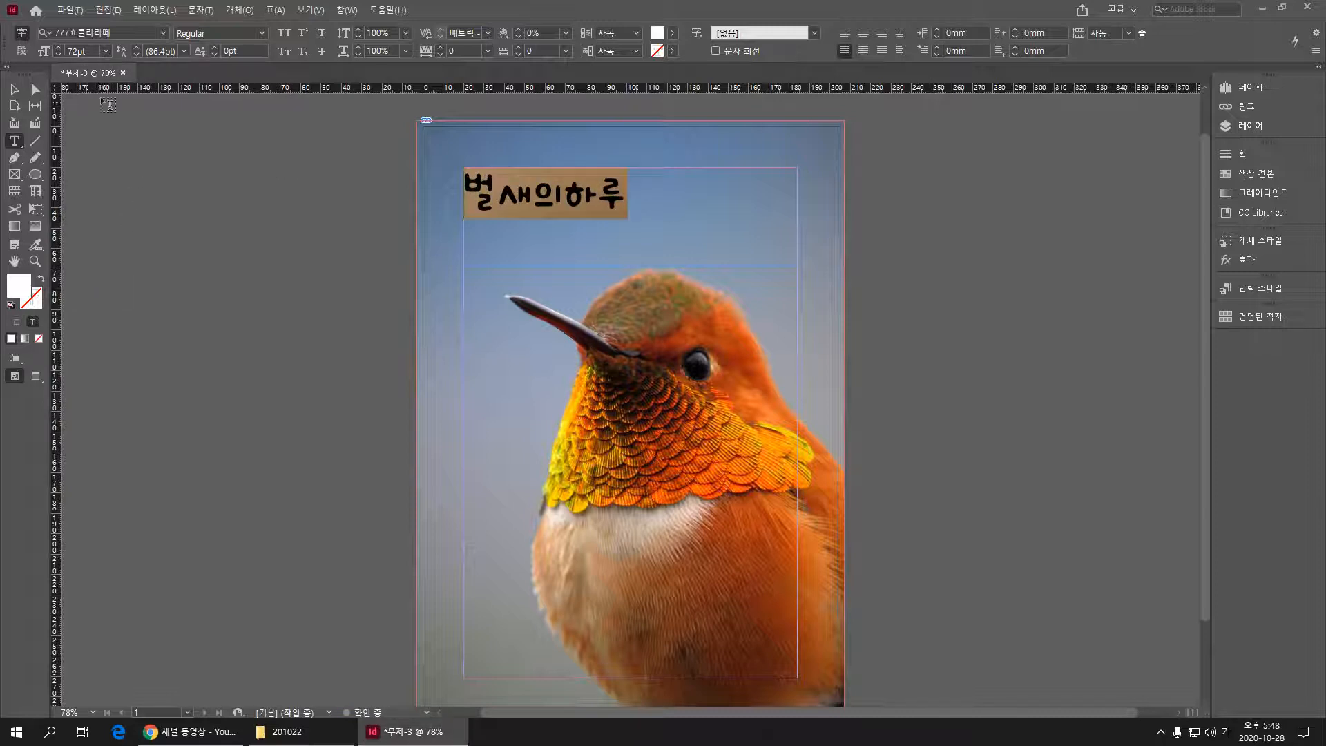
left_click(60, 48)
left_click(61, 51)
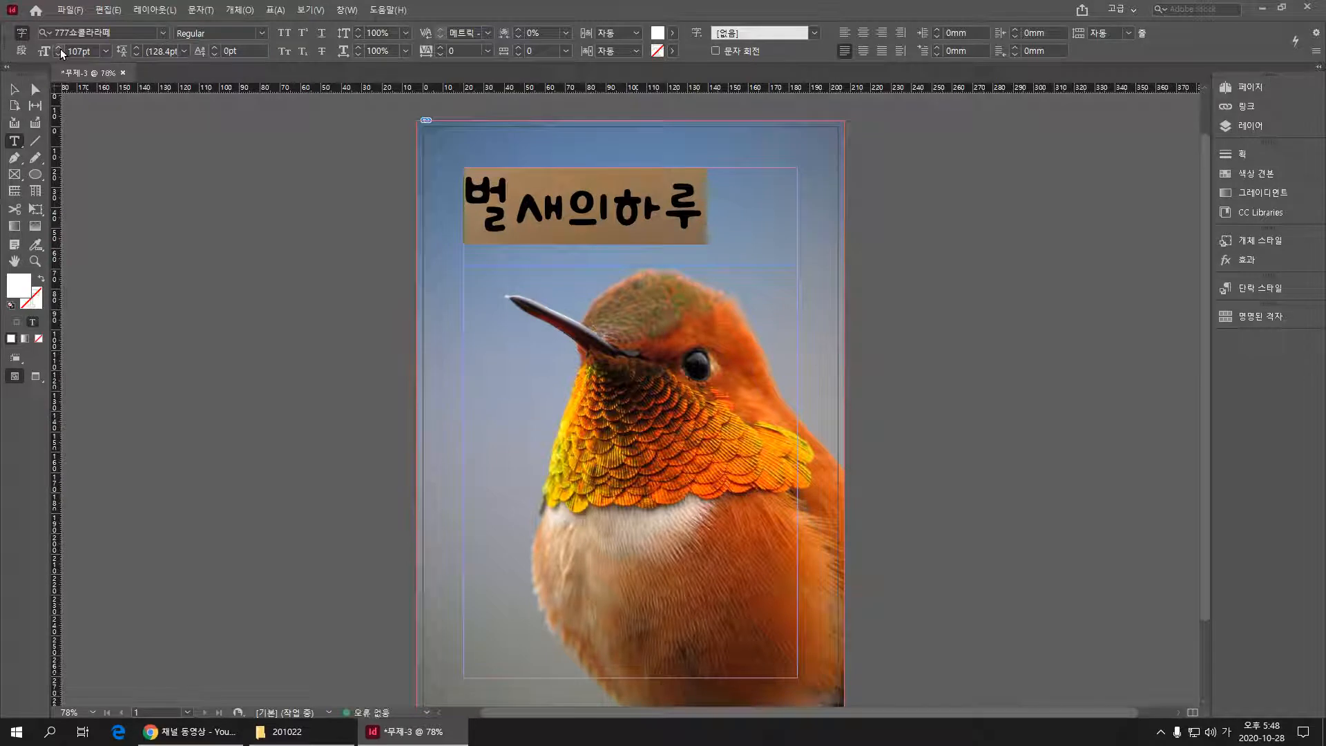
left_click(60, 53)
left_click(61, 54)
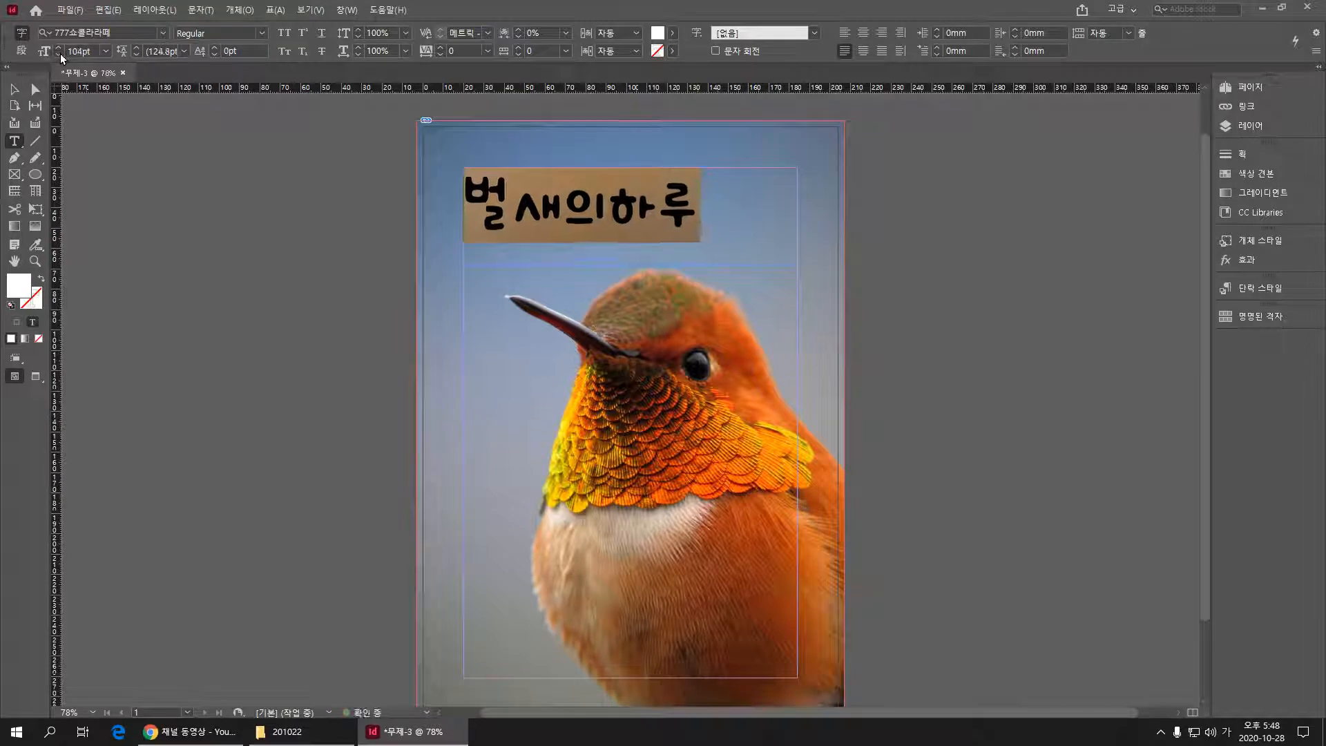
left_click(60, 53)
left_click(60, 54)
left_click(60, 53)
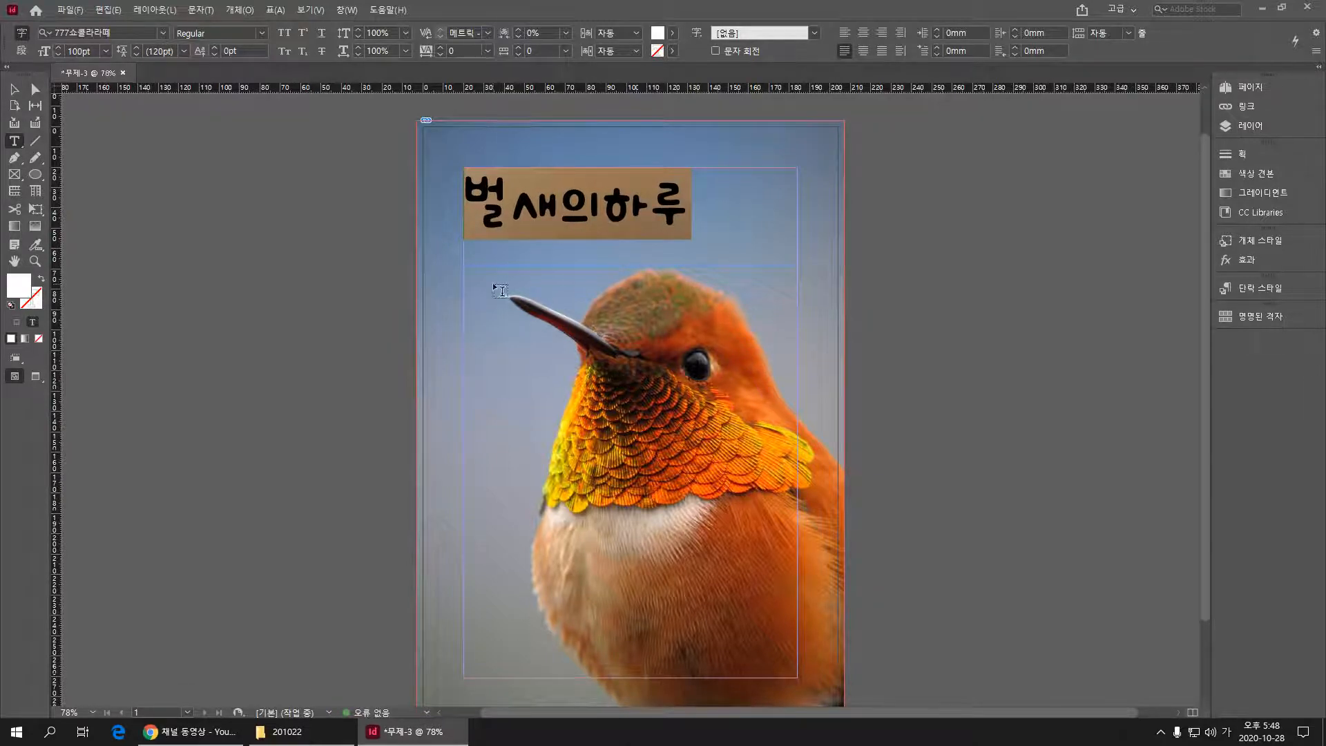
key("Escape")
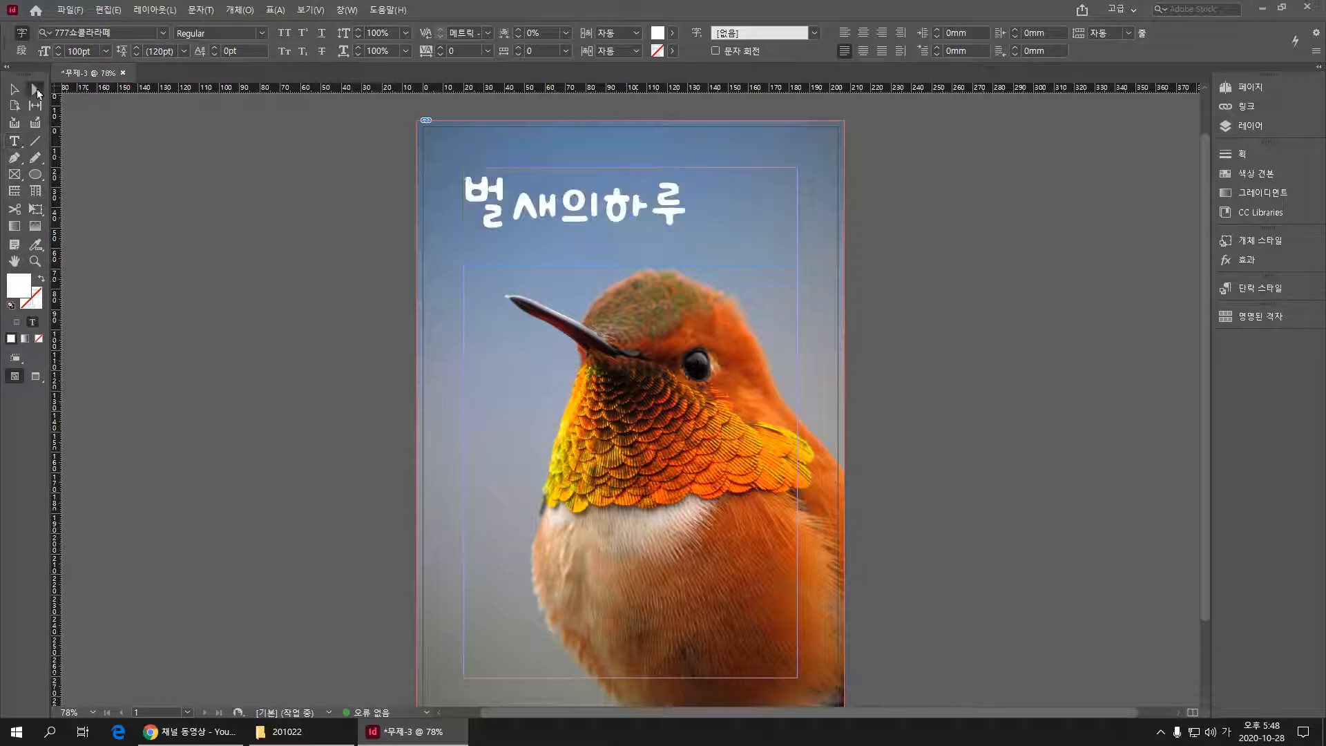
Step: Select the title's text frame with the Direct Selection tool, and clear the selection with the Selection tool
left_click(279, 220)
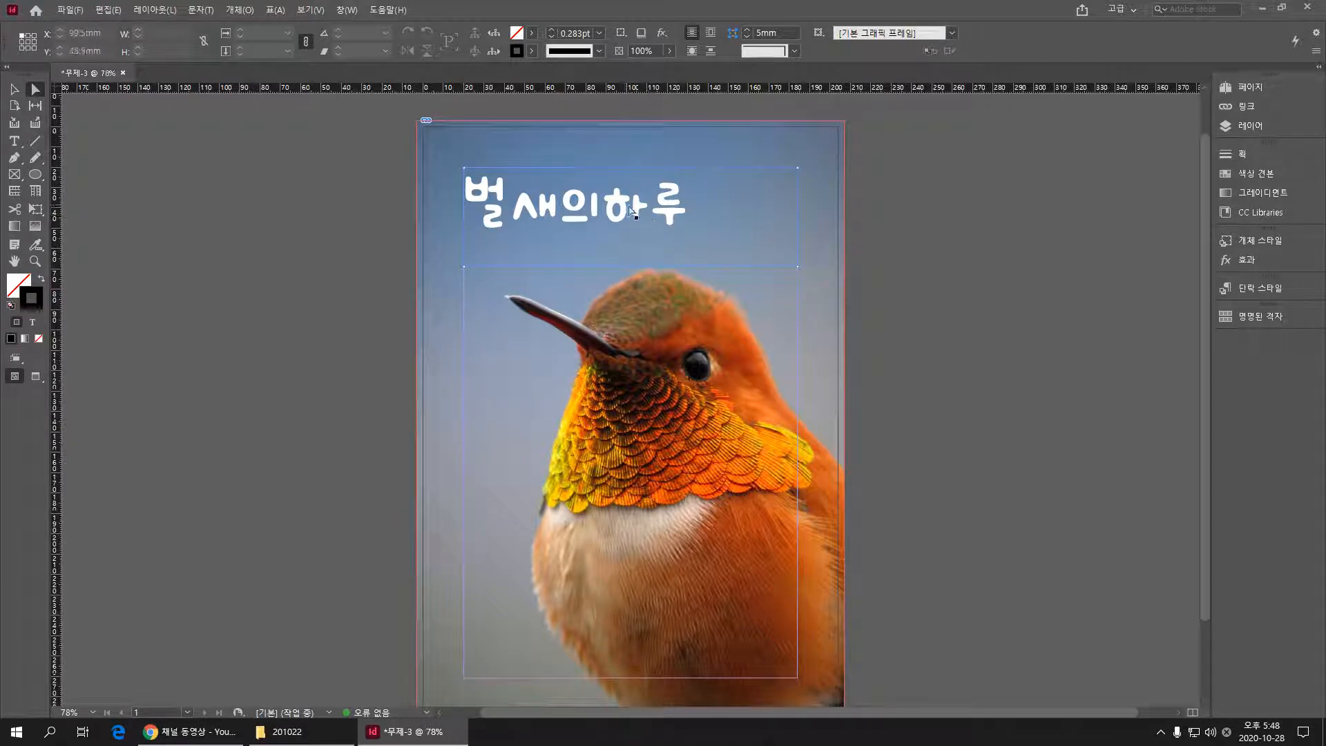
left_click(638, 210)
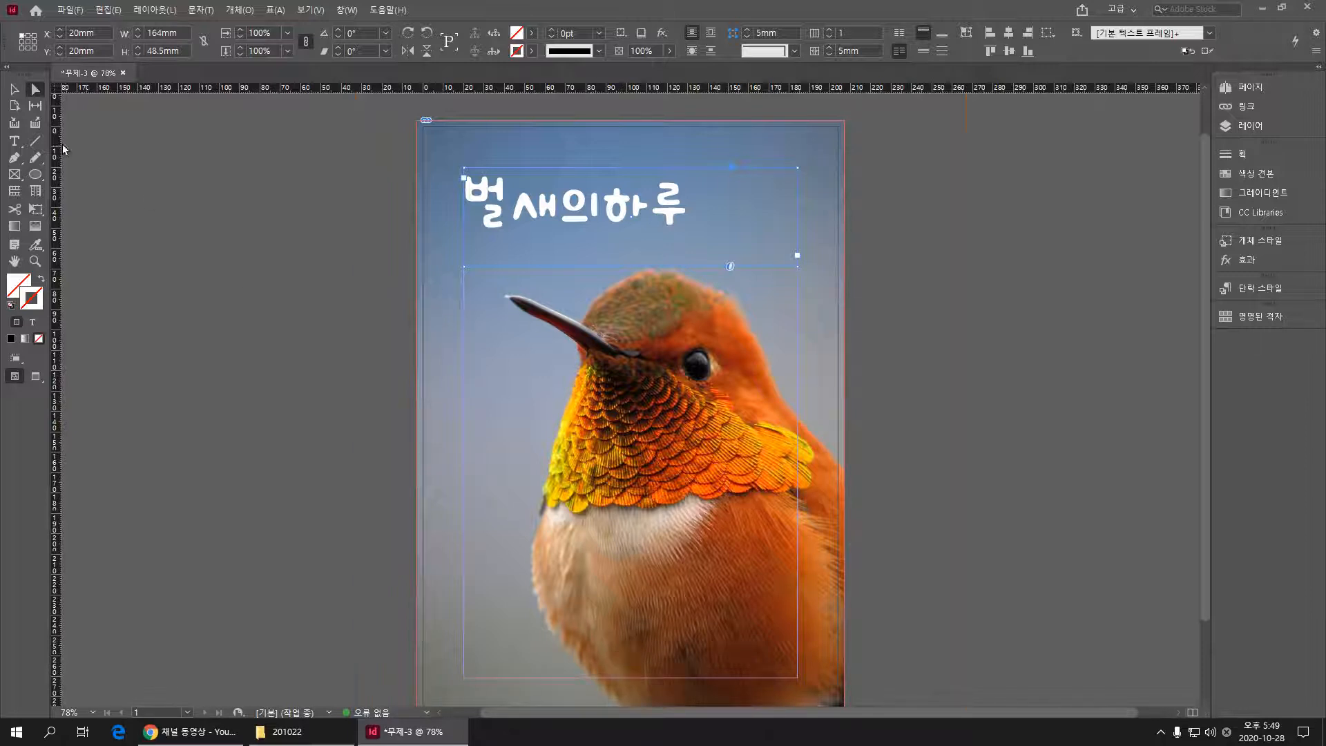
left_click(14, 89)
left_click(216, 181)
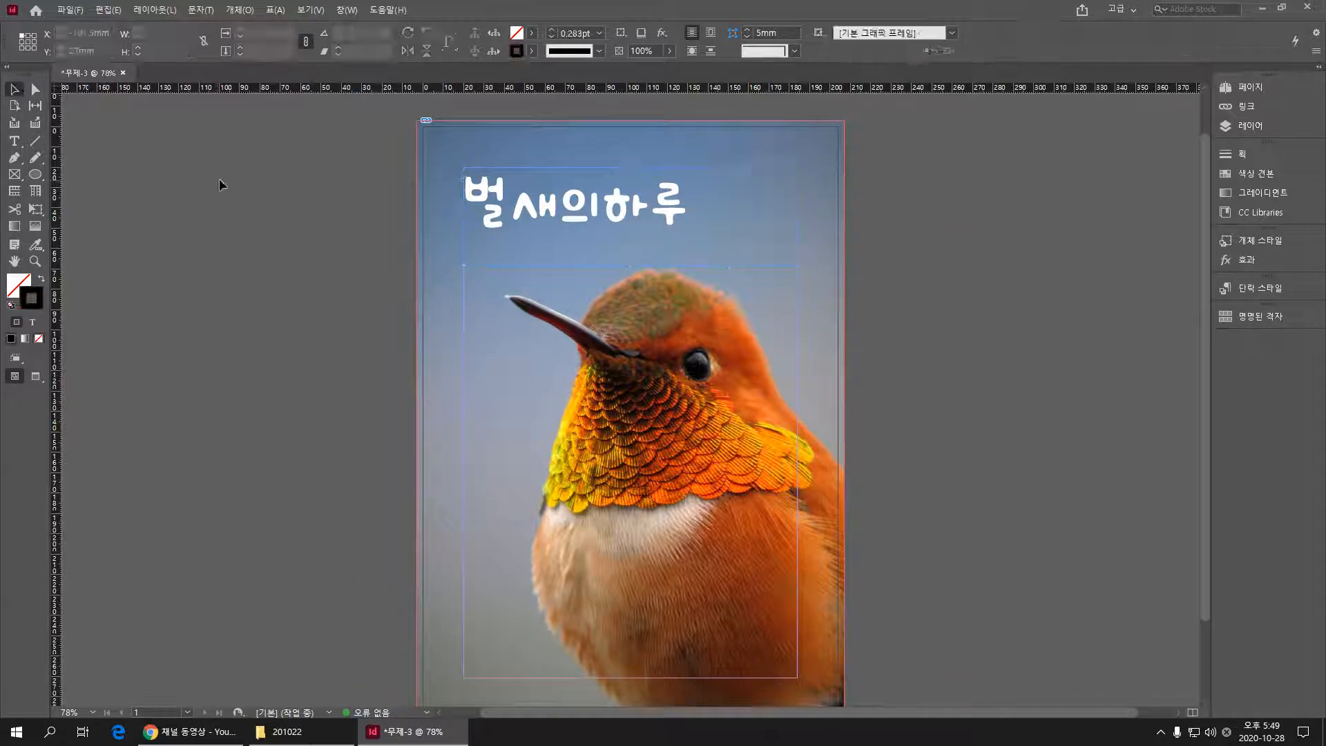
left_click(630, 413)
left_click(630, 414)
left_click(630, 413)
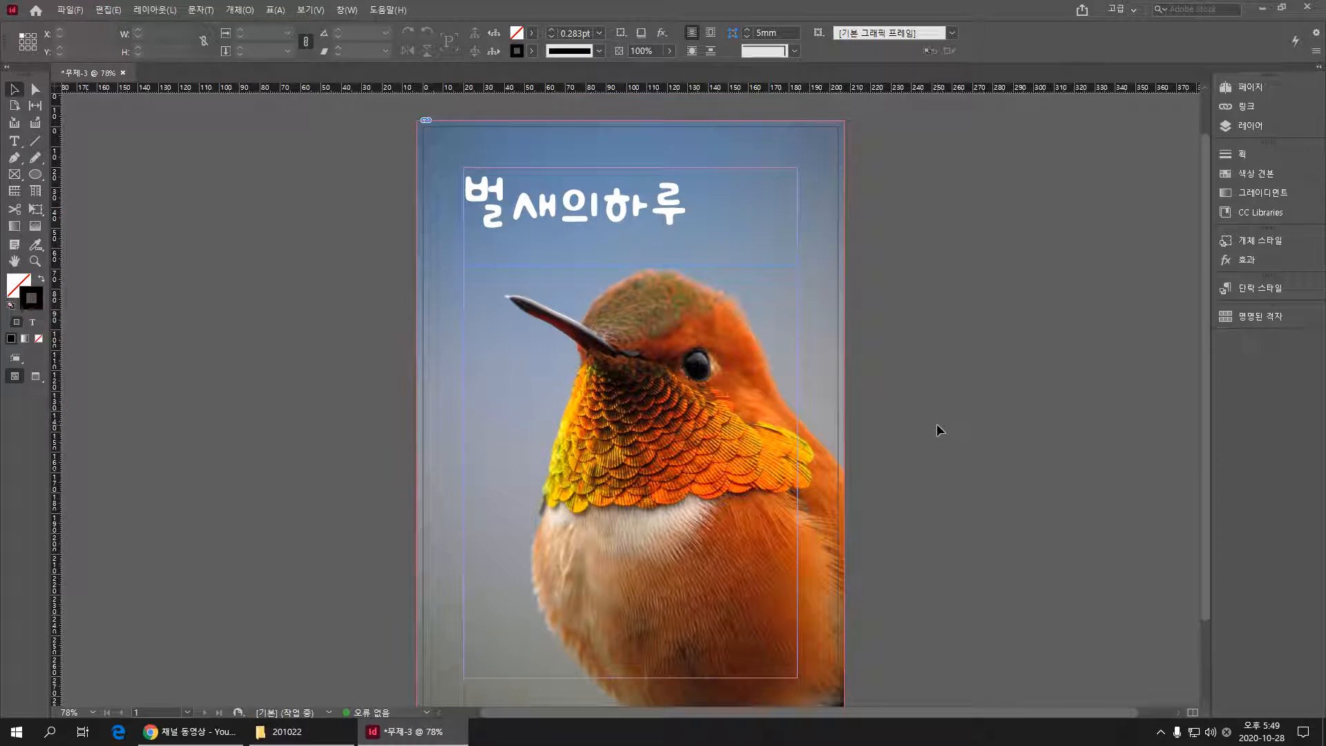
Step: Add two blank pages after the cover page, based on the A master
left_click(1266, 89)
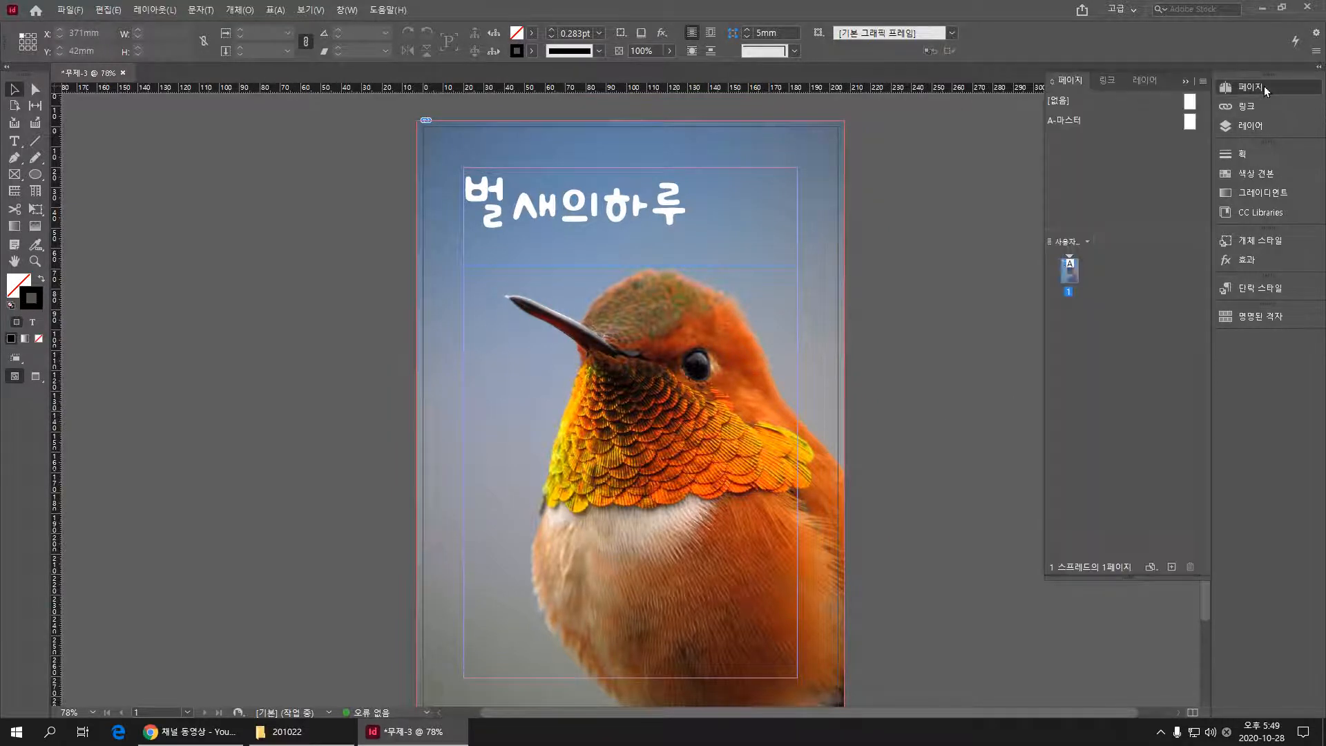
left_click(1172, 570)
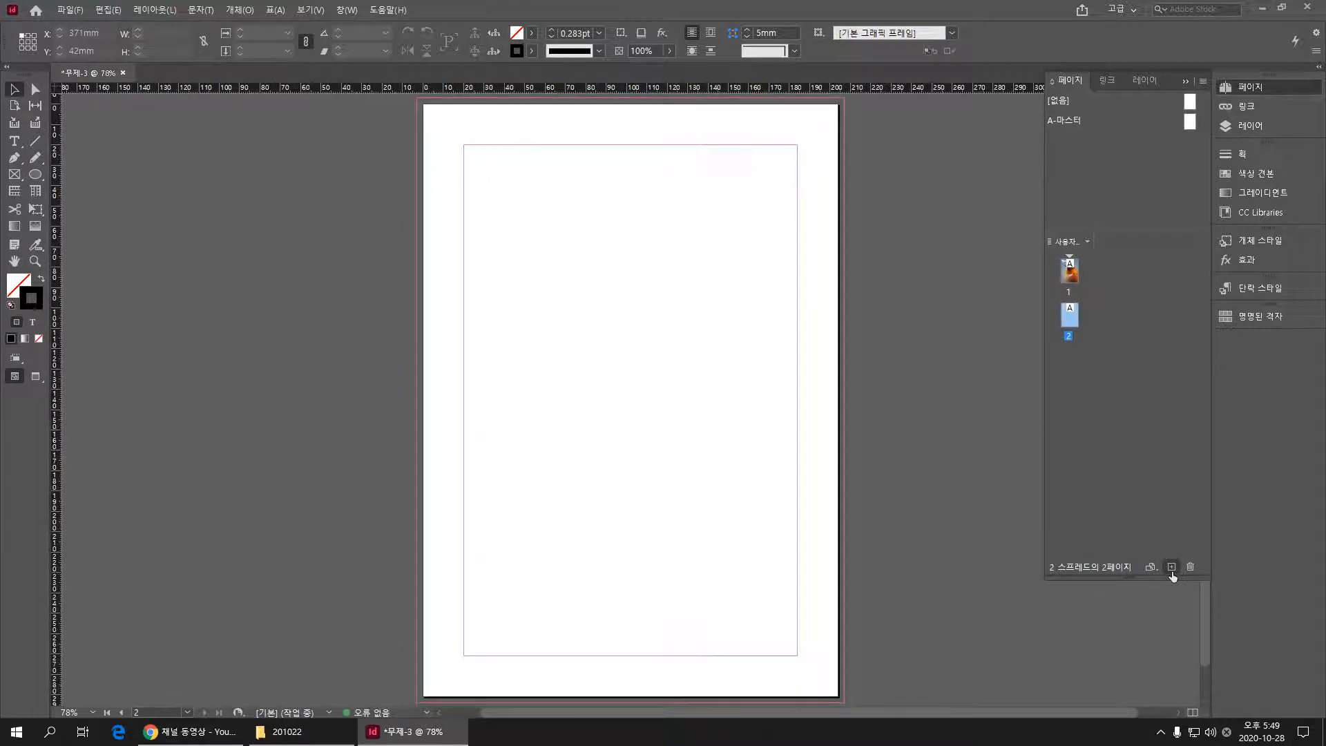
left_click(1172, 571)
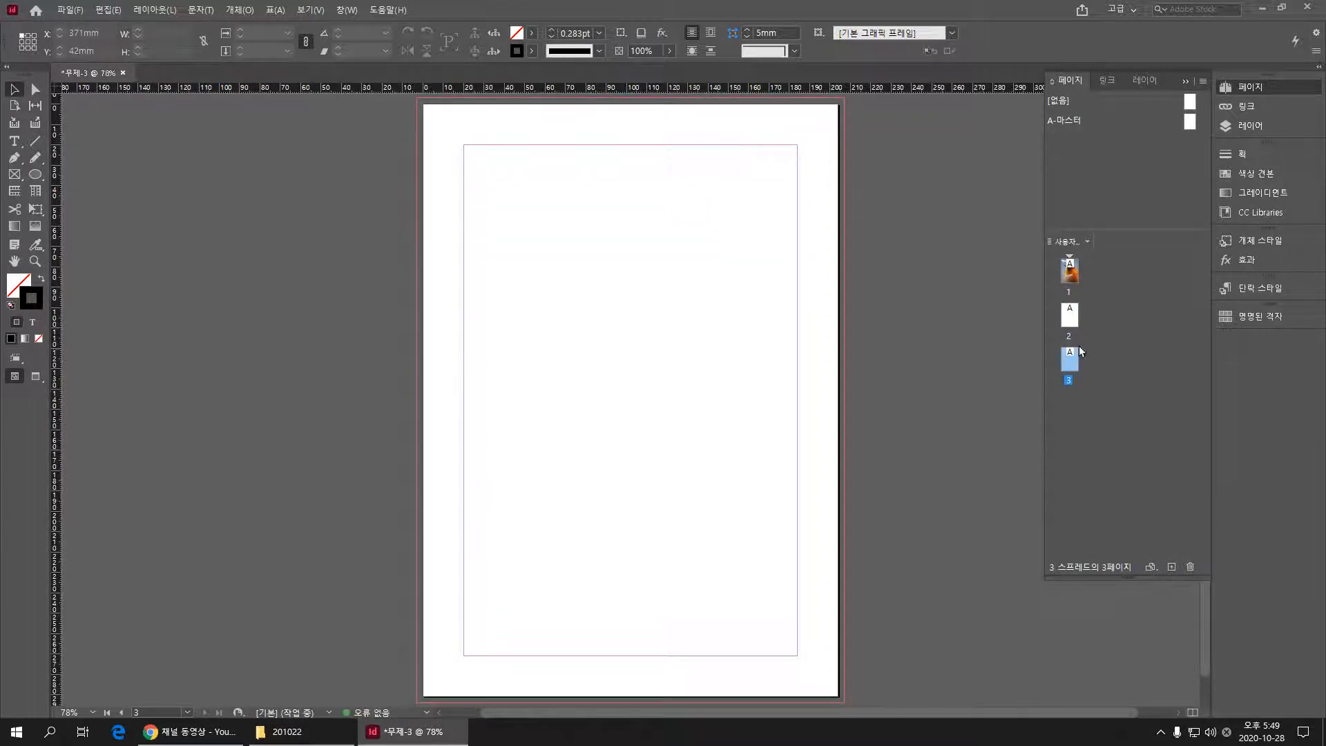
Step: Draw a rectangular picture frame about 92 × 62.5 mm in page 3's upper-right margin corner and remove its stroke
left_click(1070, 316)
left_click(15, 178)
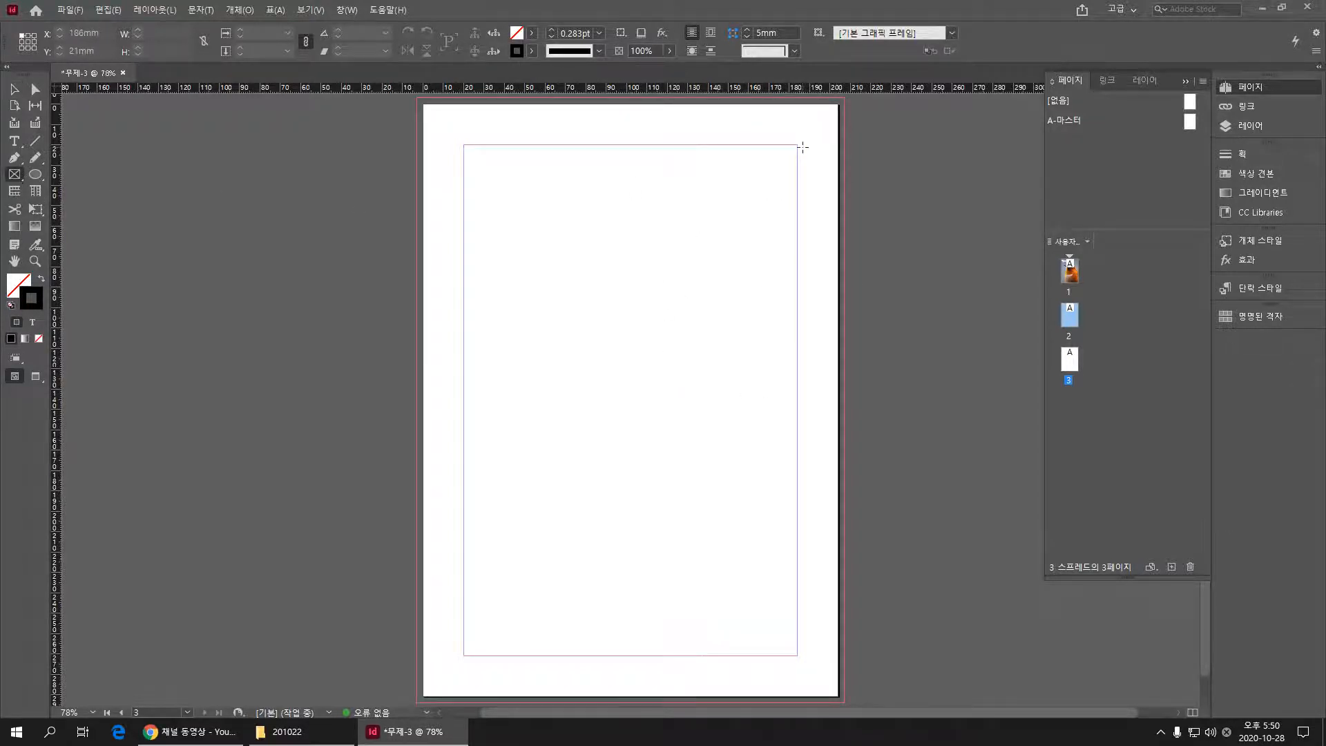
left_click_drag(795, 145, 610, 272)
key("x")
key("slash")
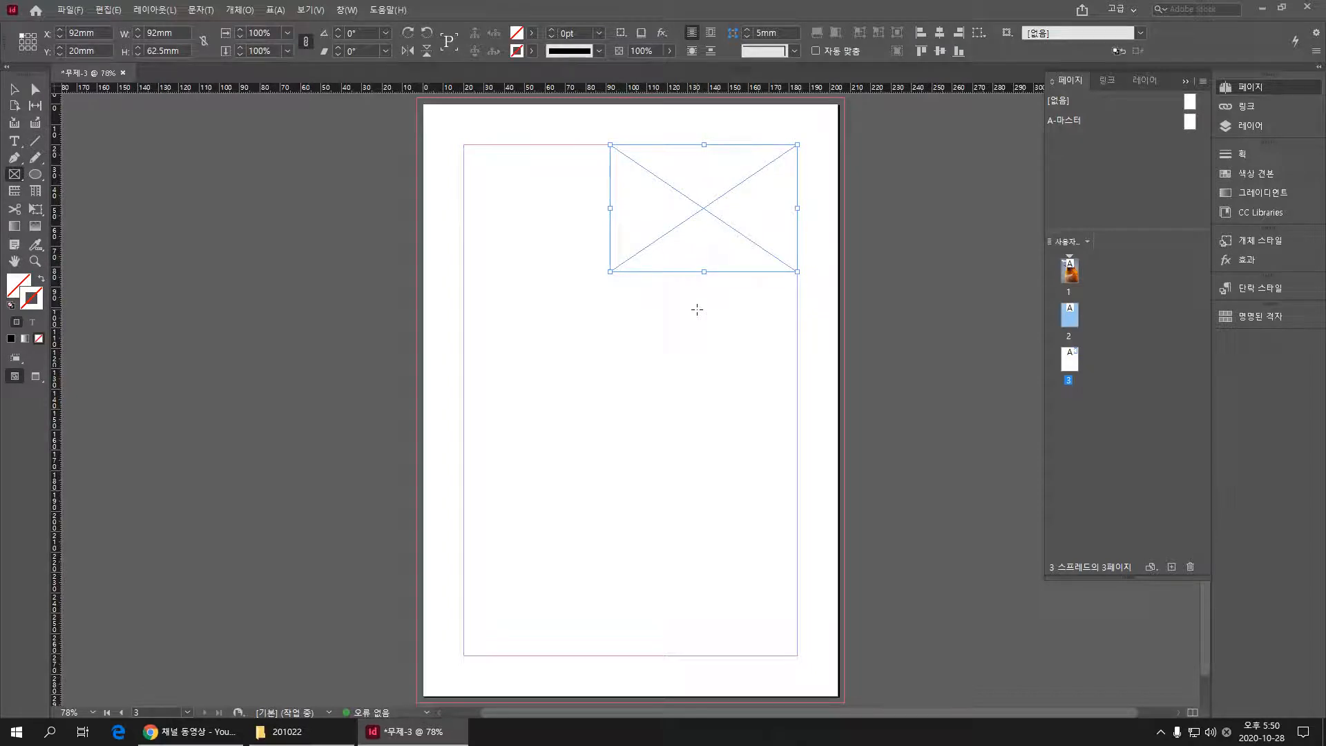
Step: Place the bald-eagle photo from the 201022 folder in the frame and fit it with Fill Frame Proportionally
left_click(283, 731)
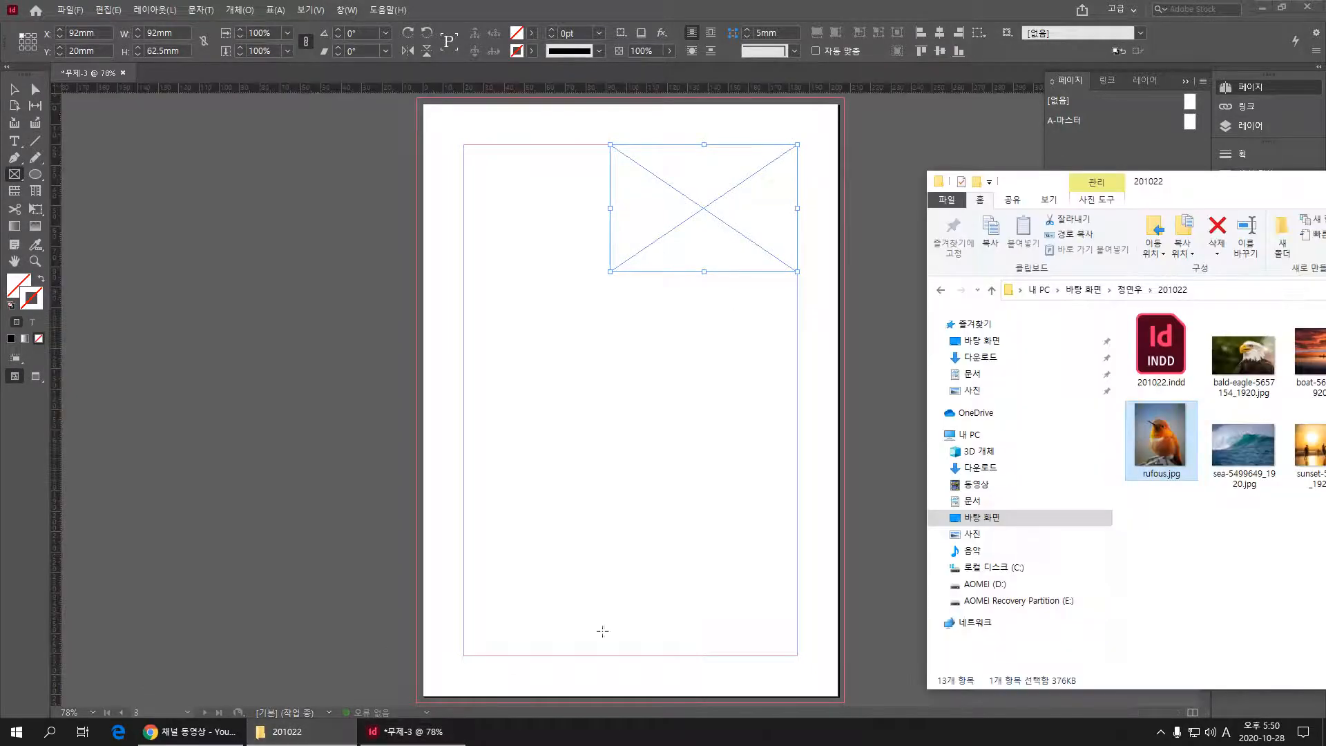
left_click_drag(1246, 376, 705, 228)
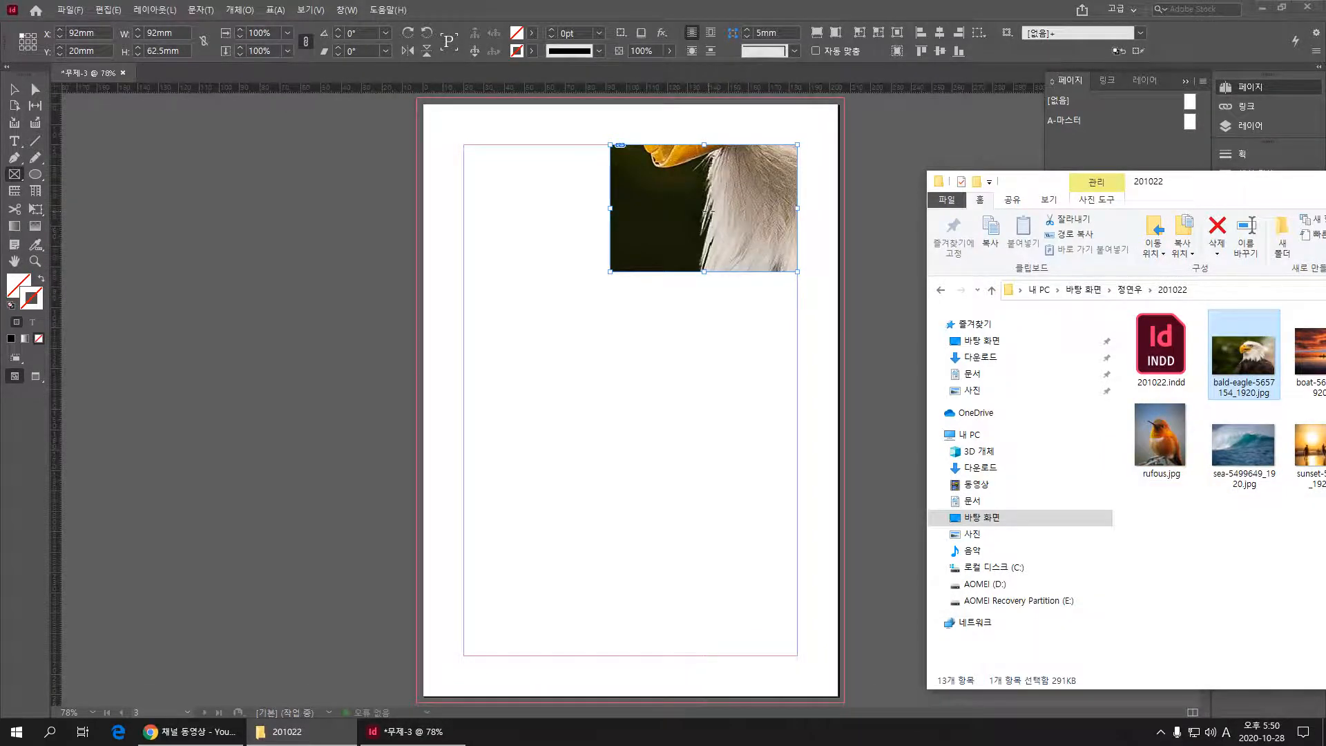
right_click(708, 209)
mouse_move(805, 423)
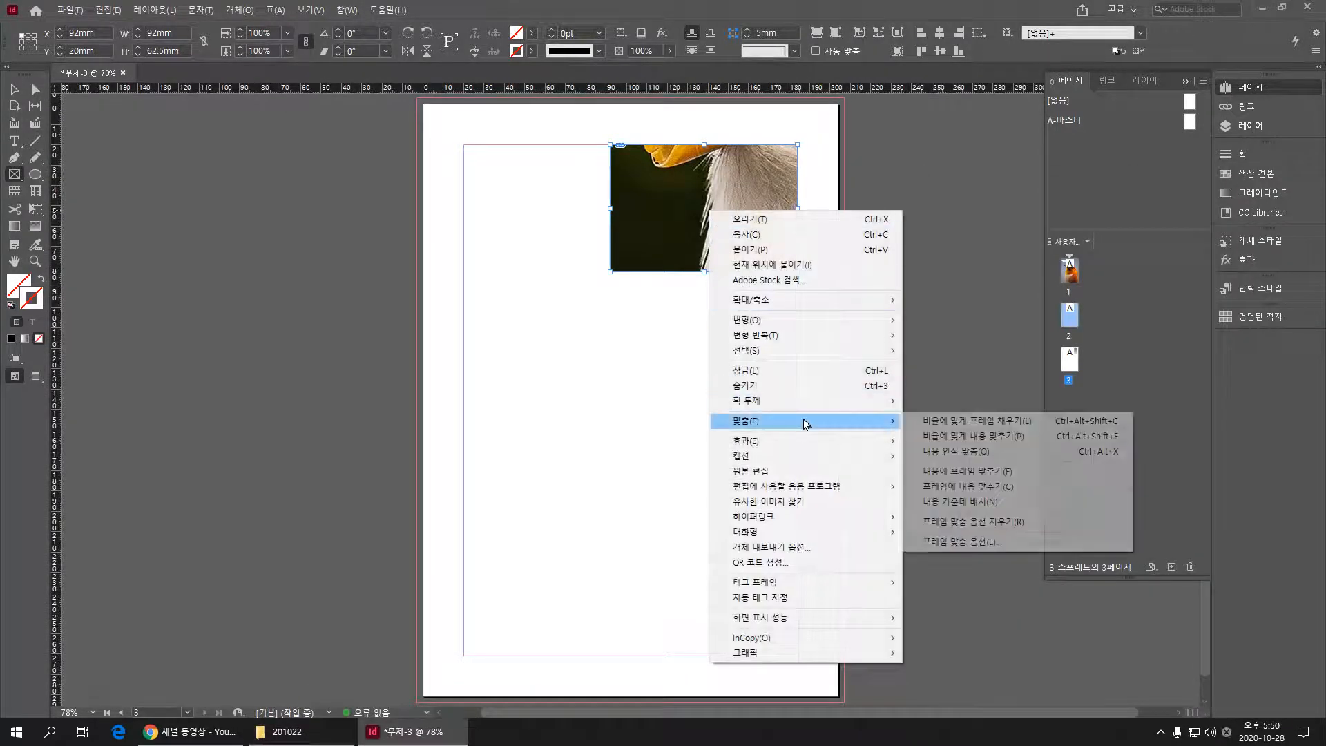
left_click(953, 422)
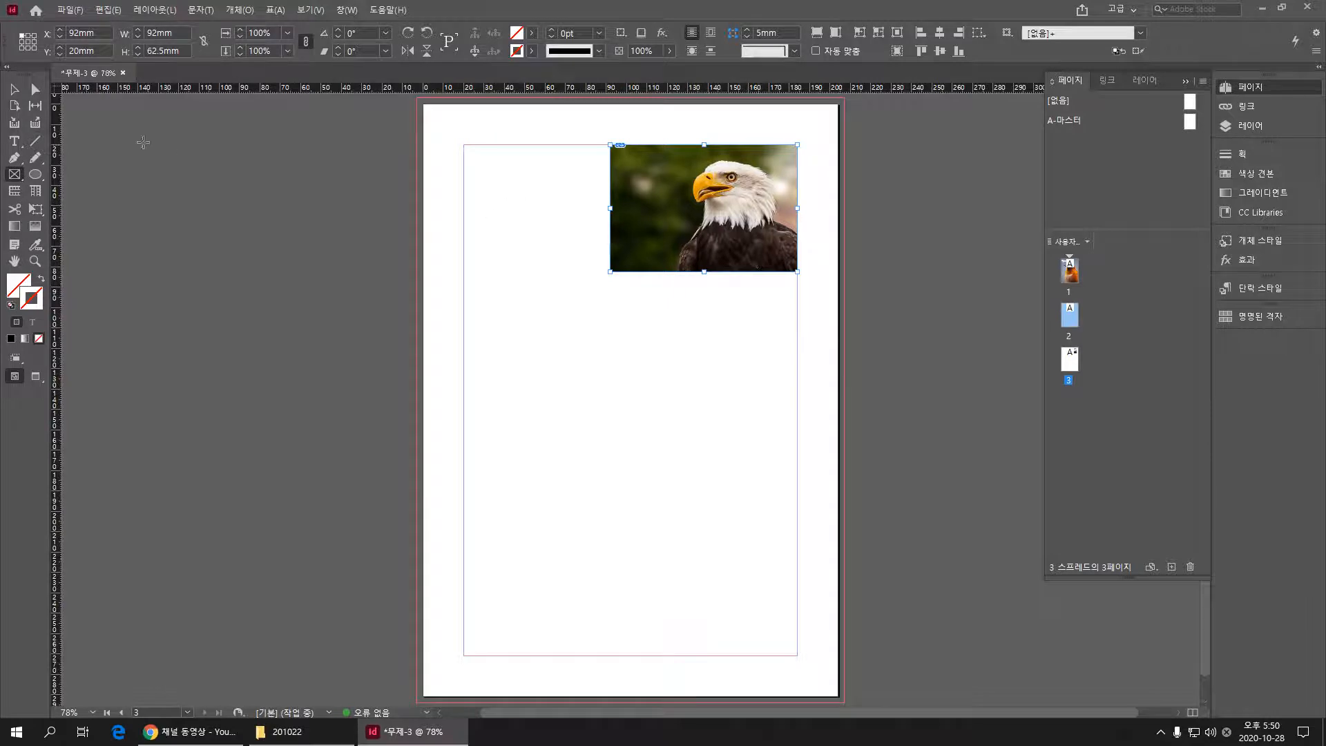
Step: Enlarge the eagle photo inside its frame to about 182 × 112.5 mm and shift it to about X -59 mm, Y -4 mm
left_click(14, 89)
double_click(741, 216)
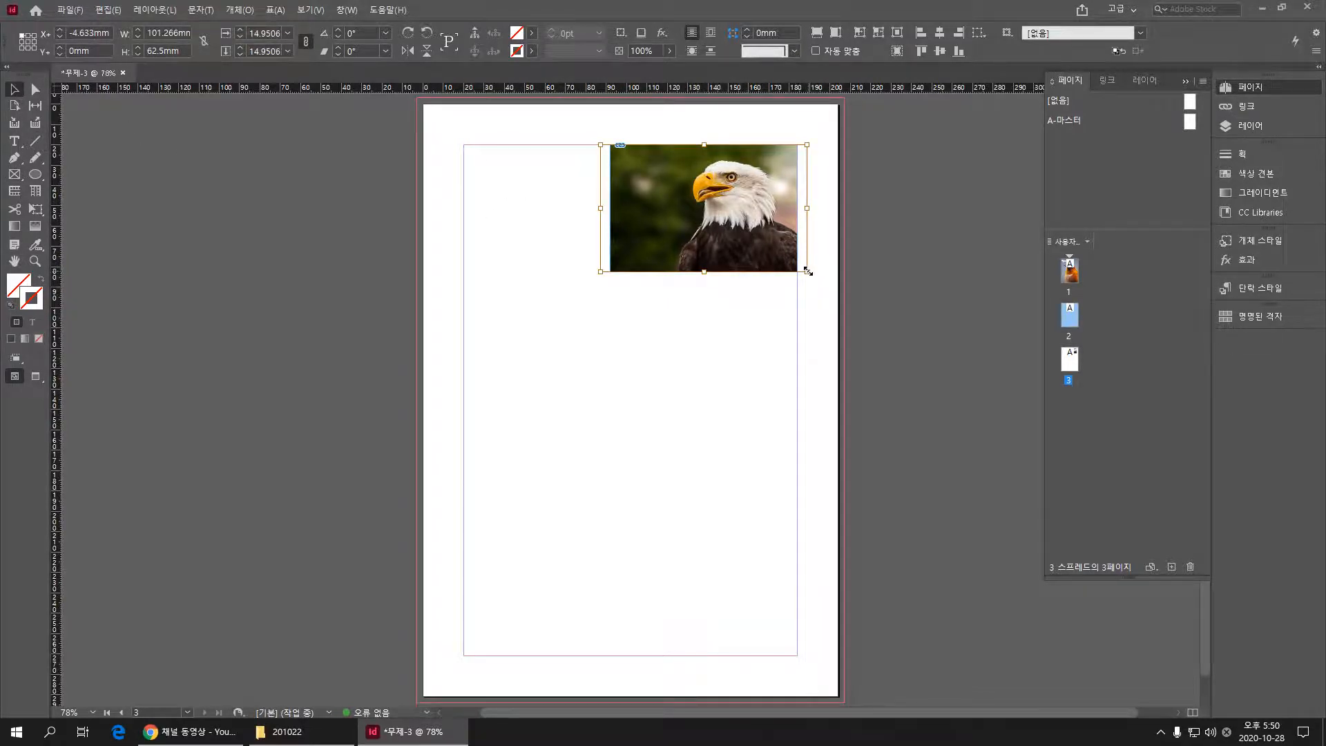
left_click_drag(807, 272, 889, 323)
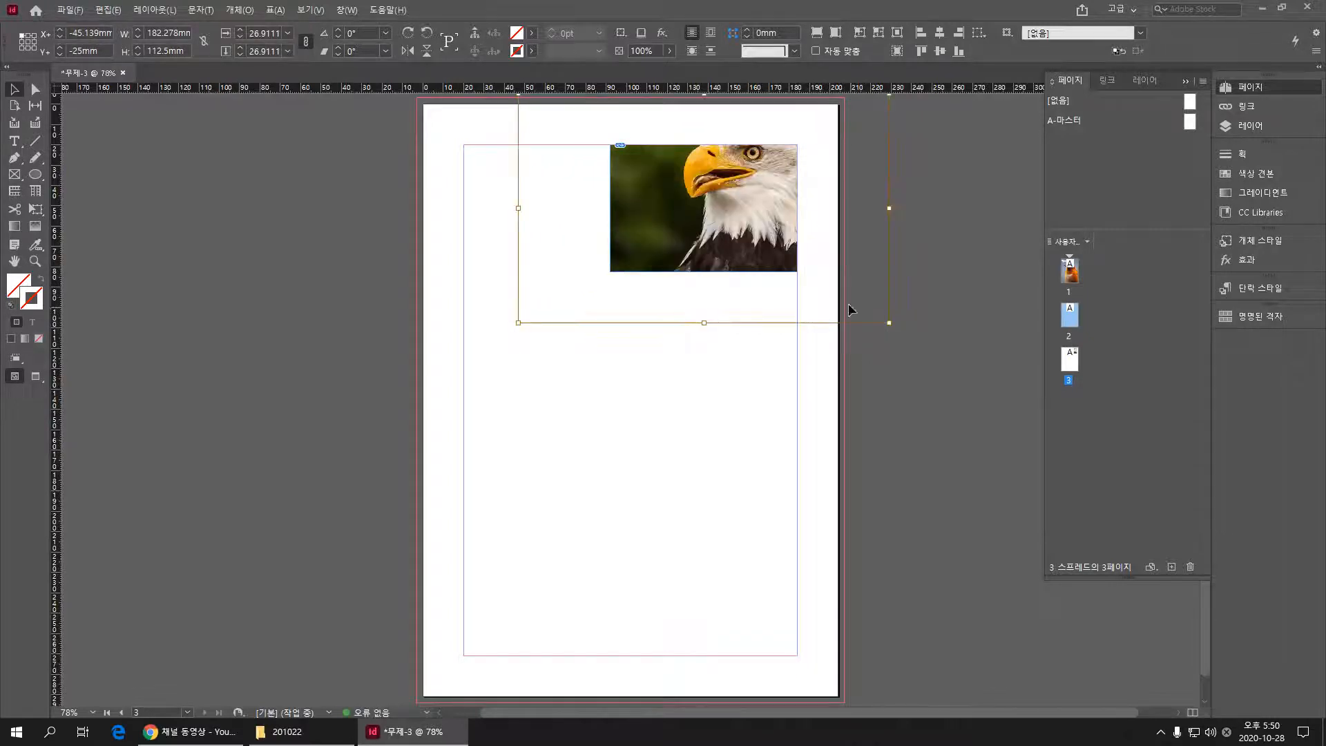
left_click_drag(714, 215, 695, 233)
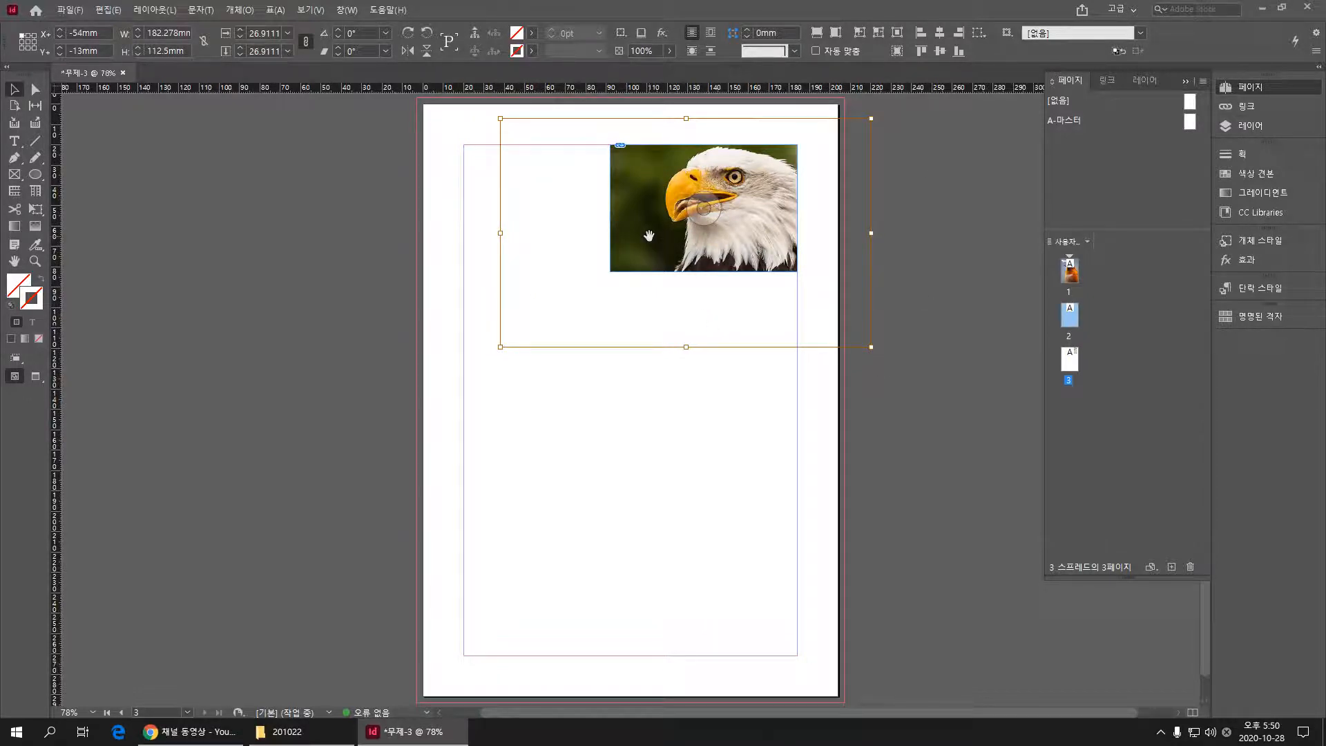
mouse_move(651, 241)
left_mouse_down()
mouse_move(633, 253)
mouse_move(668, 185)
mouse_move(717, 166)
mouse_move(639, 266)
mouse_move(638, 254)
left_mouse_up()
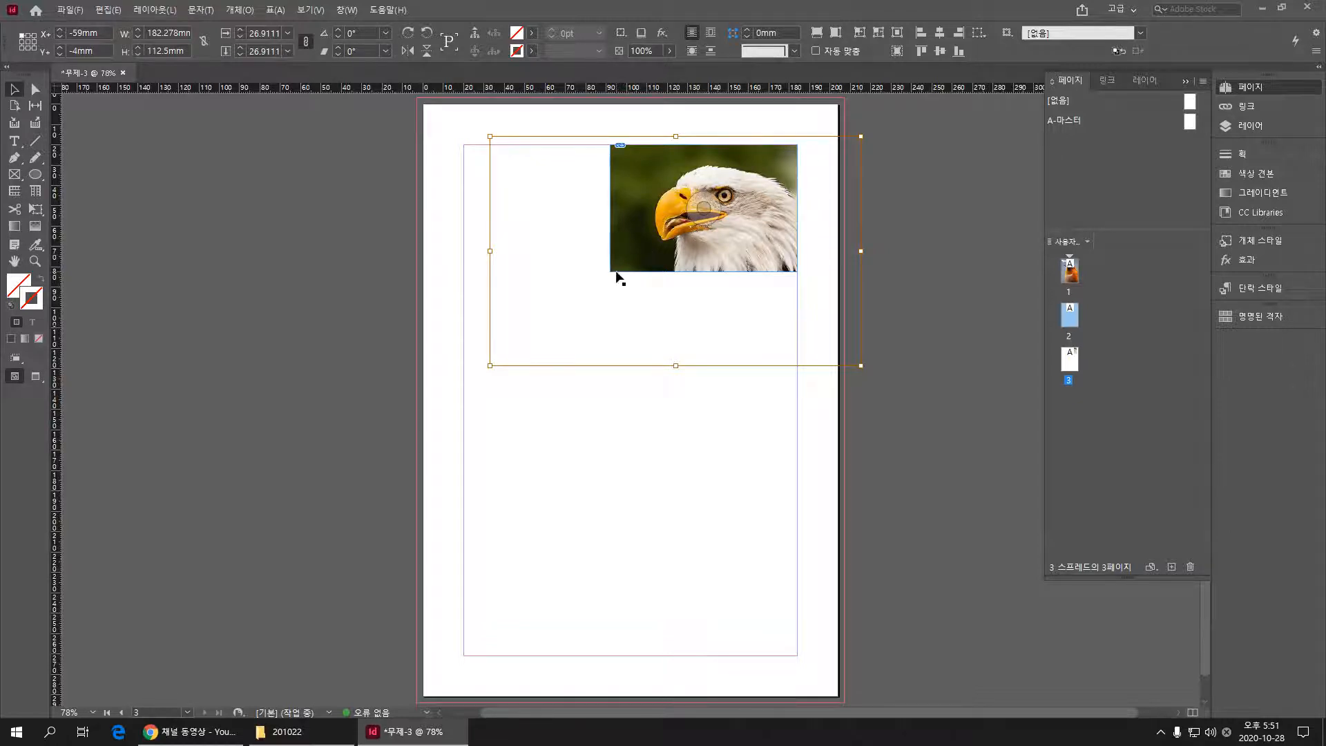
Step: Select the eagle photo's frame and extend it downward to a height of about 104.5 mm
left_click(462, 391)
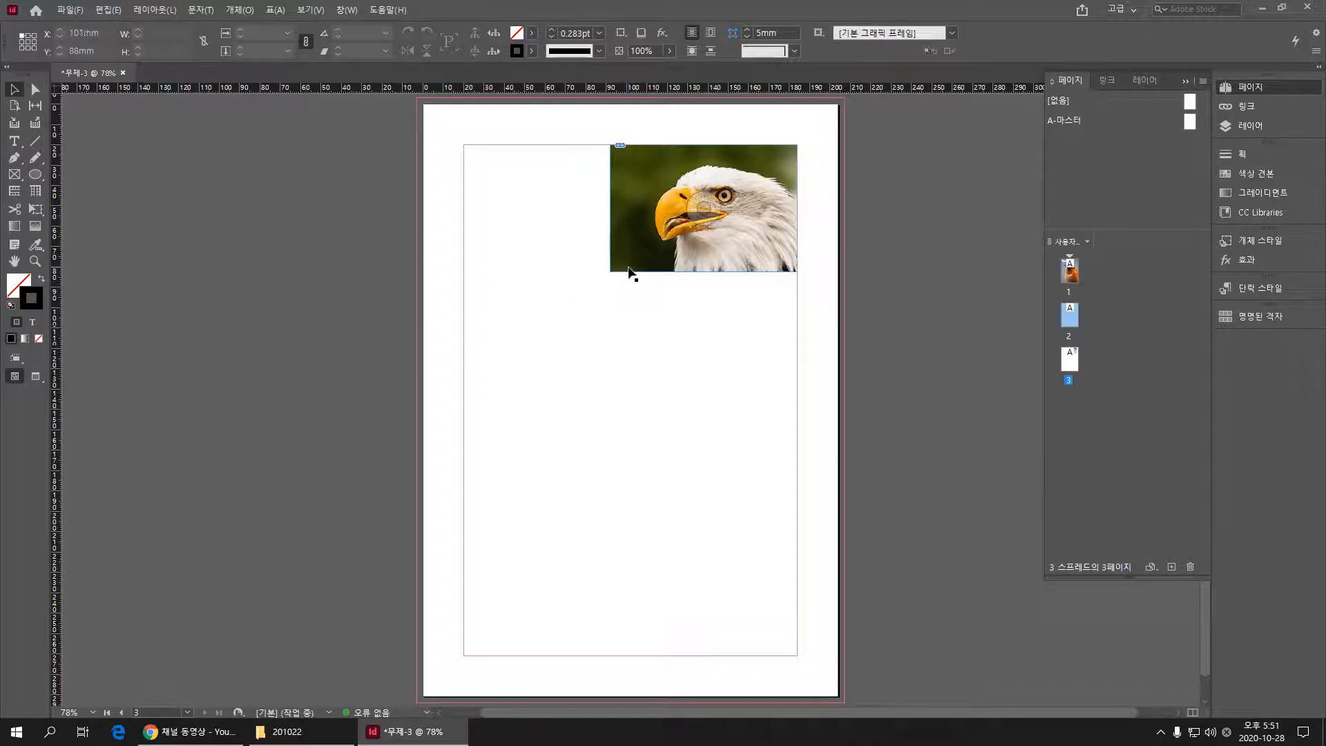
left_click(622, 269)
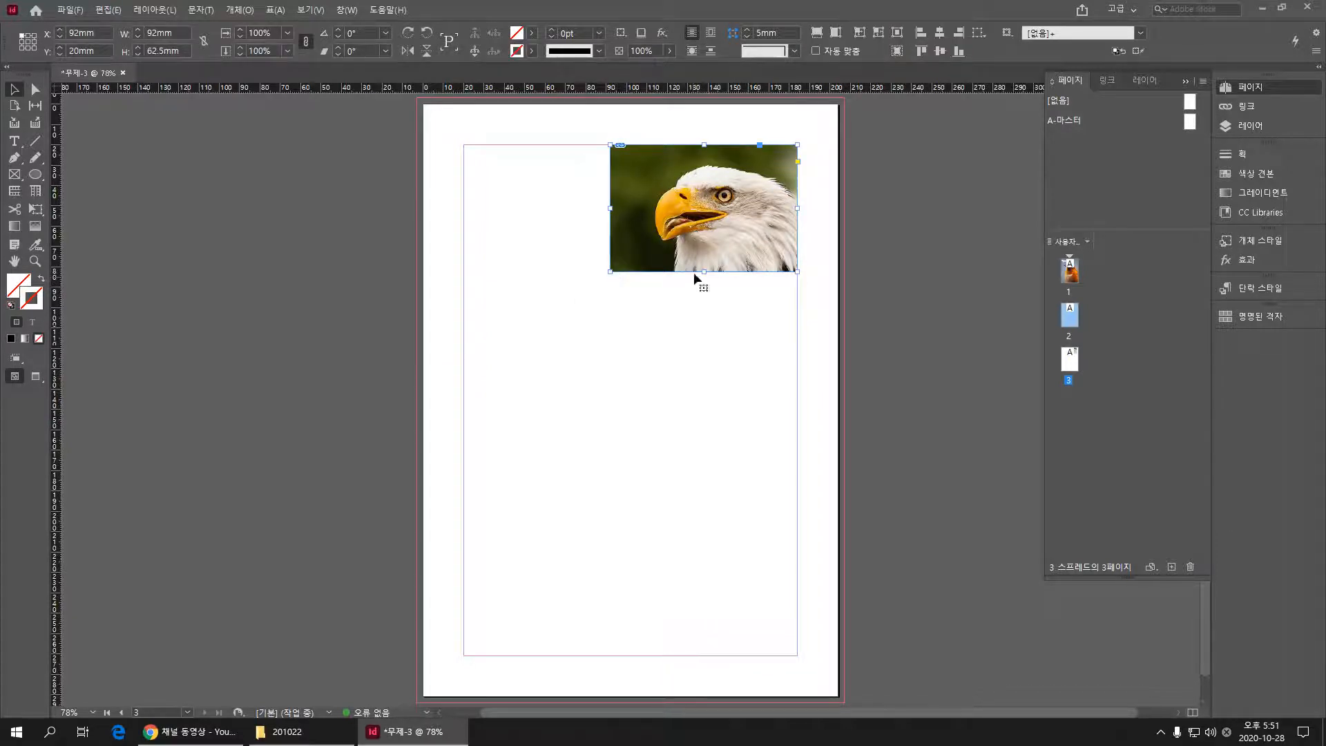
left_click_drag(704, 272, 704, 357)
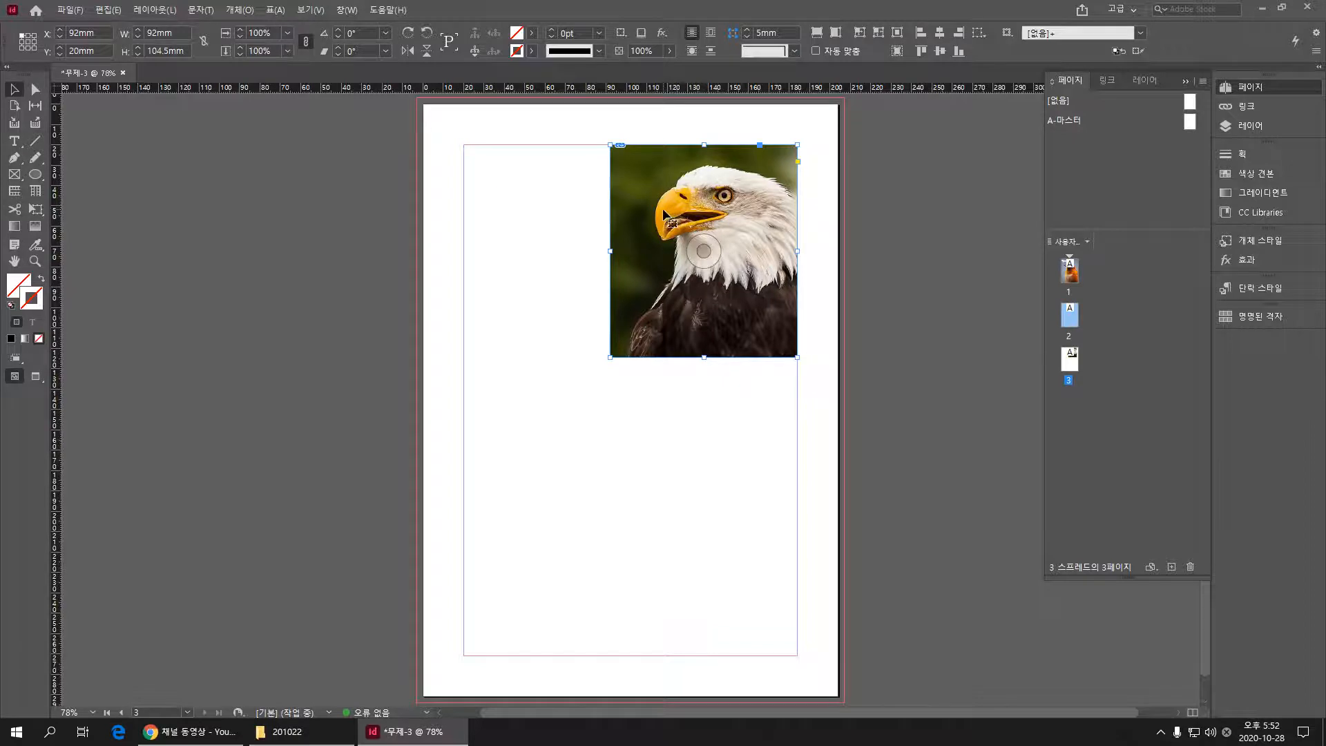
Step: Duplicate the eagle frame straight below at about Y 145.5 mm and replace the copy's image with the sunset beach photo
mouse_move(664, 214)
left_mouse_down()
mouse_move(664, 512)
mouse_move(667, 470)
left_mouse_up()
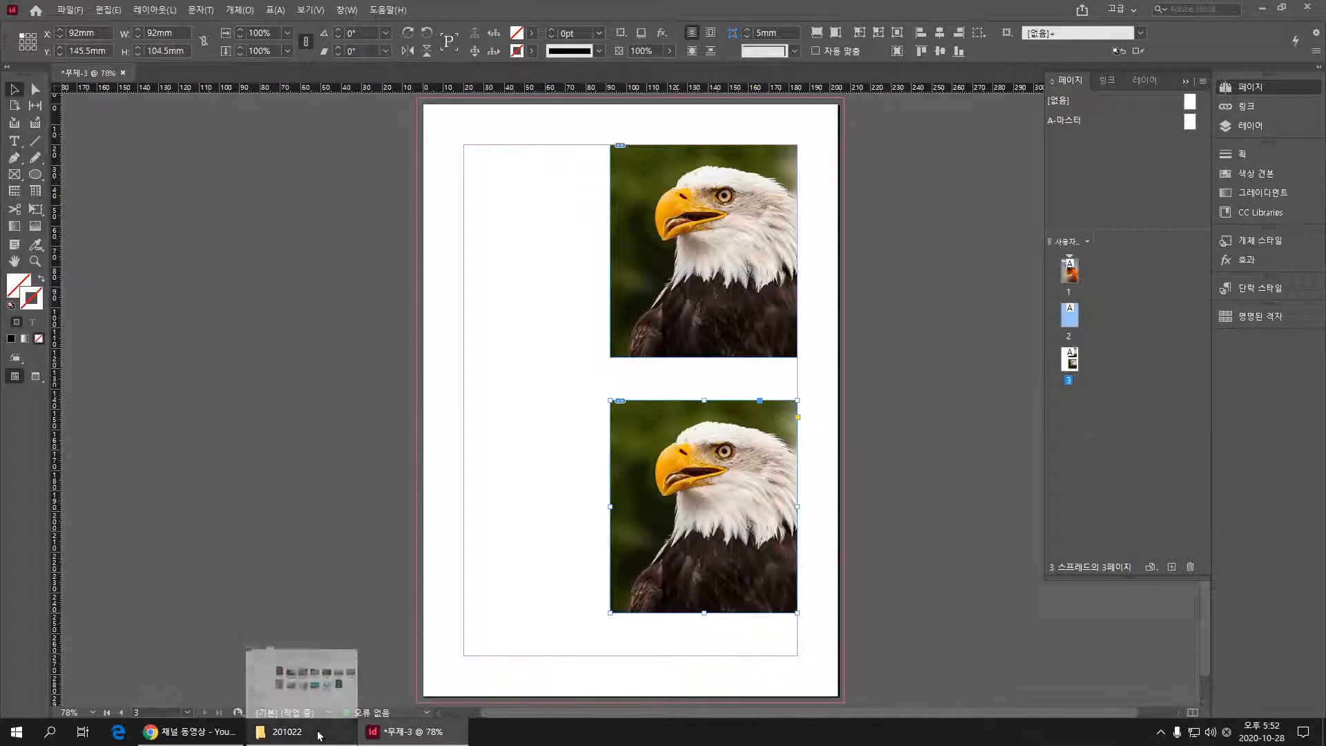
left_click(343, 741)
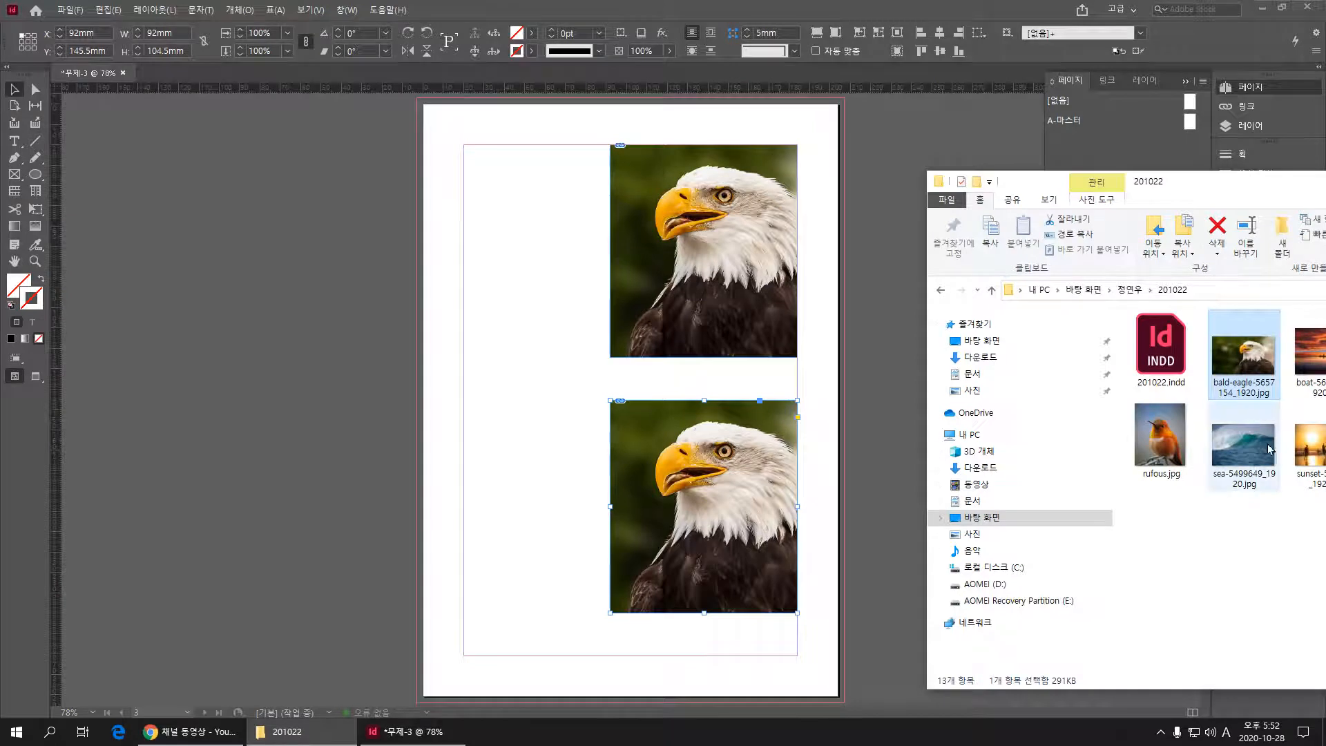
left_click_drag(1309, 449, 713, 540)
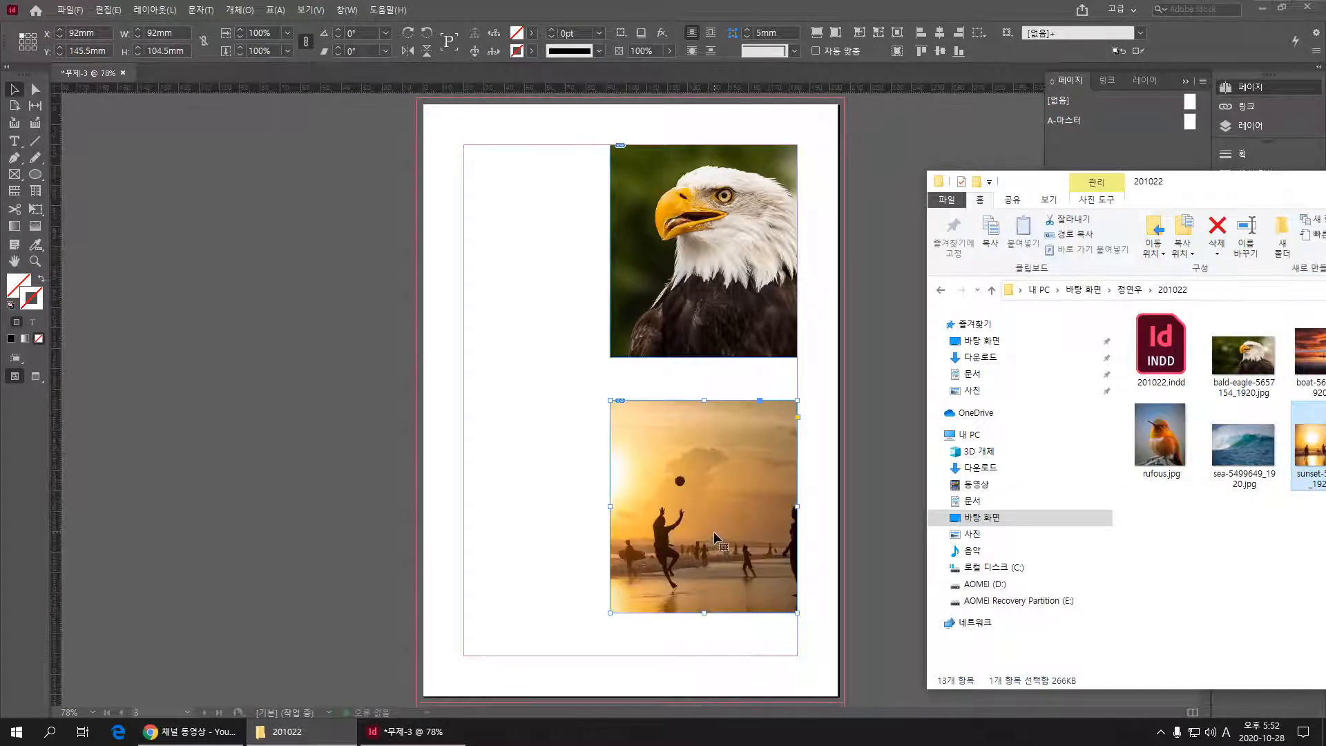
Step: Shift the sunset photo inside its frame to about X -18 mm, Y -5.5 mm, and clear the selection
left_click(713, 532)
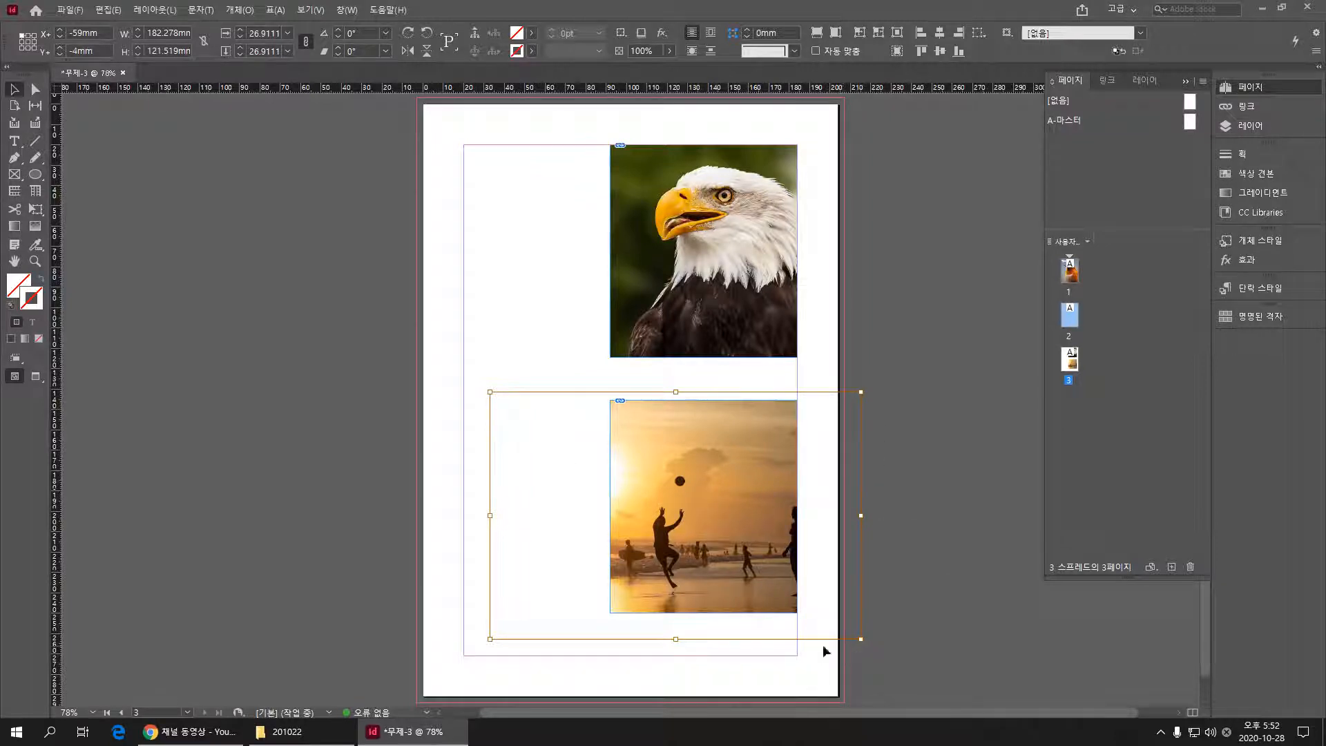
left_click(724, 304)
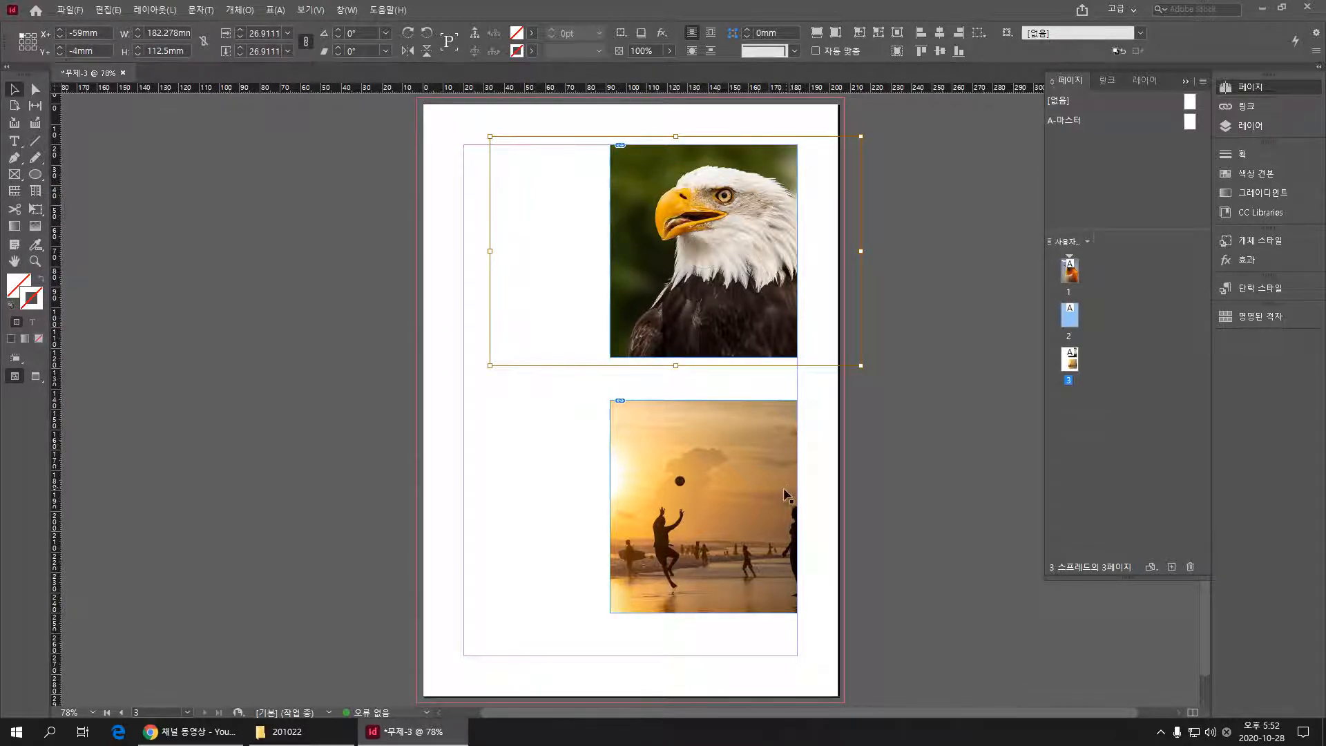
left_click(739, 488)
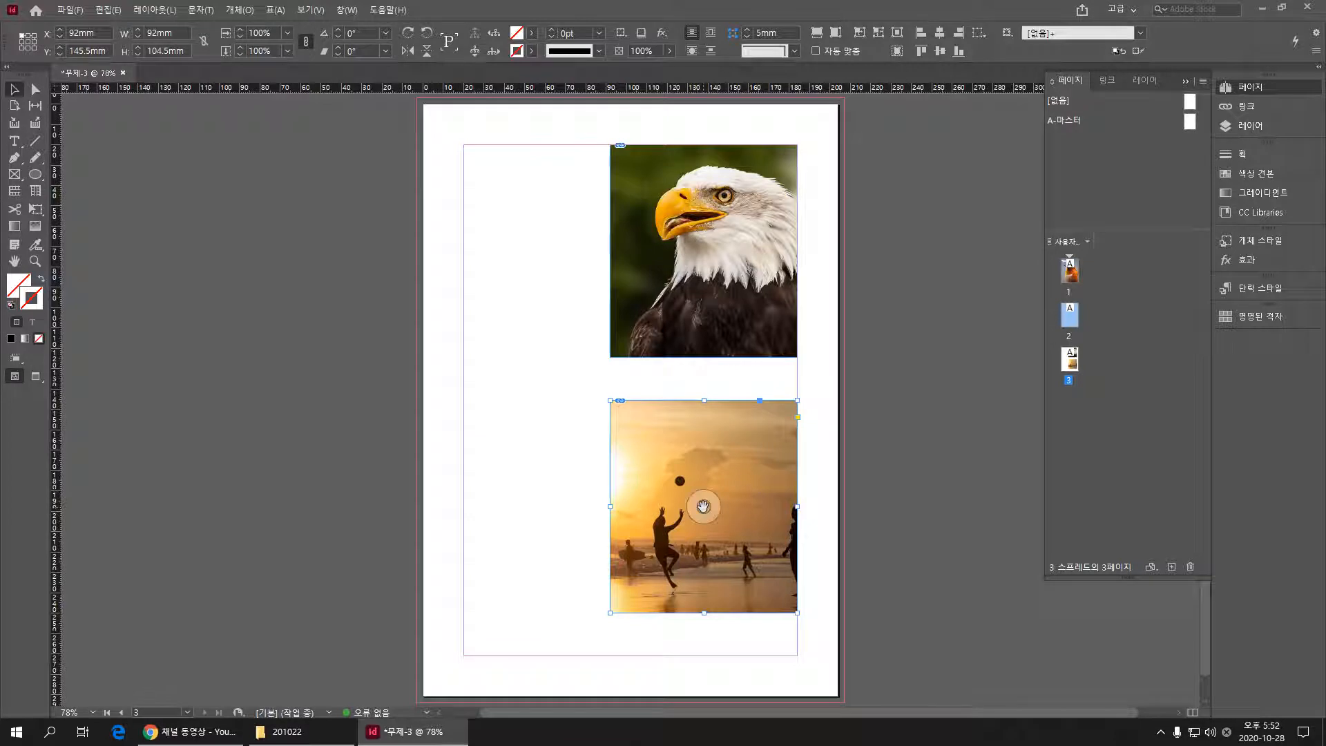
double_click(654, 438)
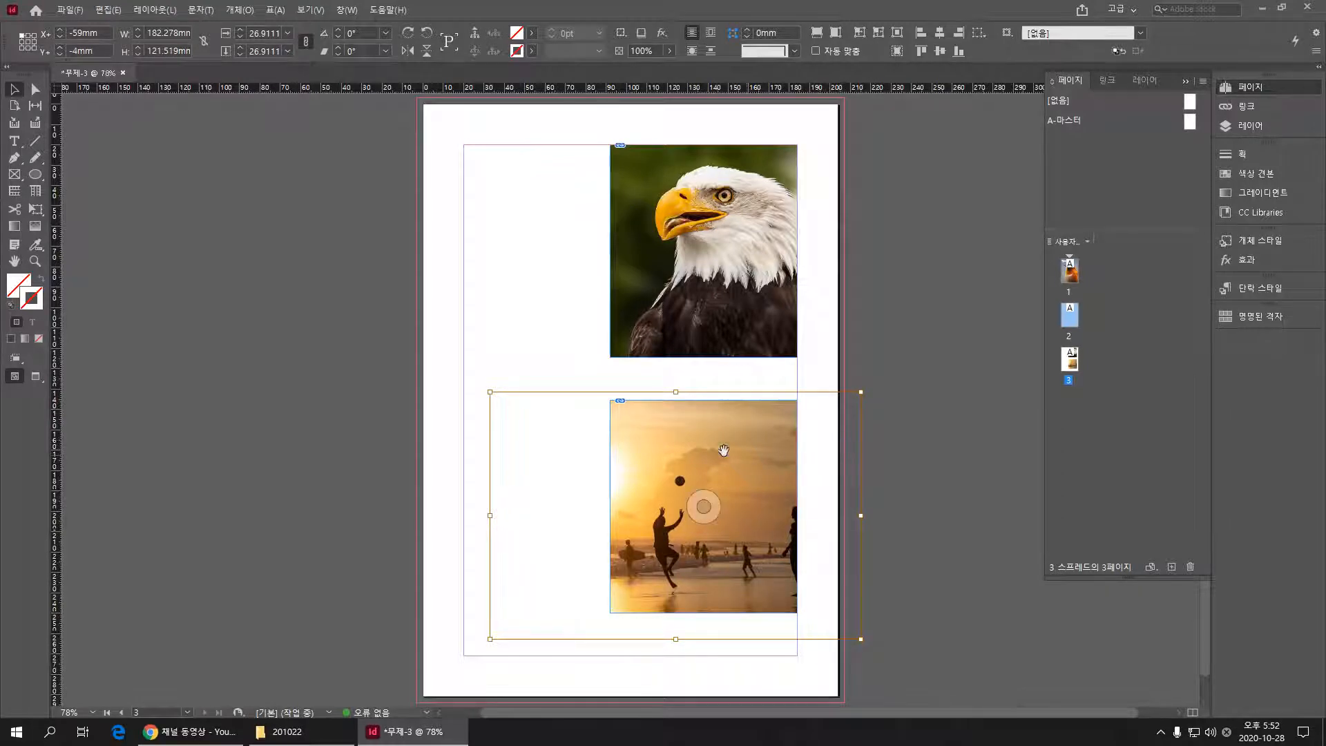
mouse_move(681, 440)
left_mouse_down()
mouse_move(753, 443)
mouse_move(665, 441)
left_mouse_up()
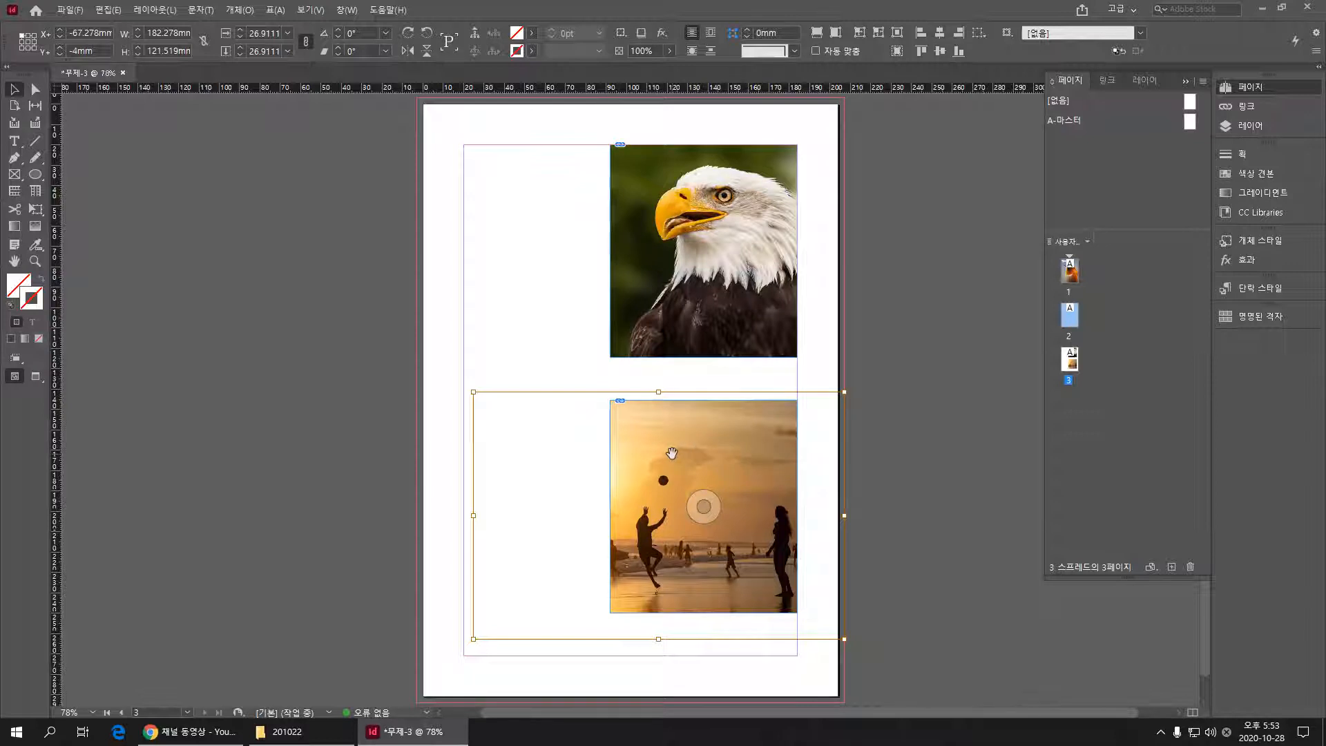
left_click_drag(675, 451, 706, 455)
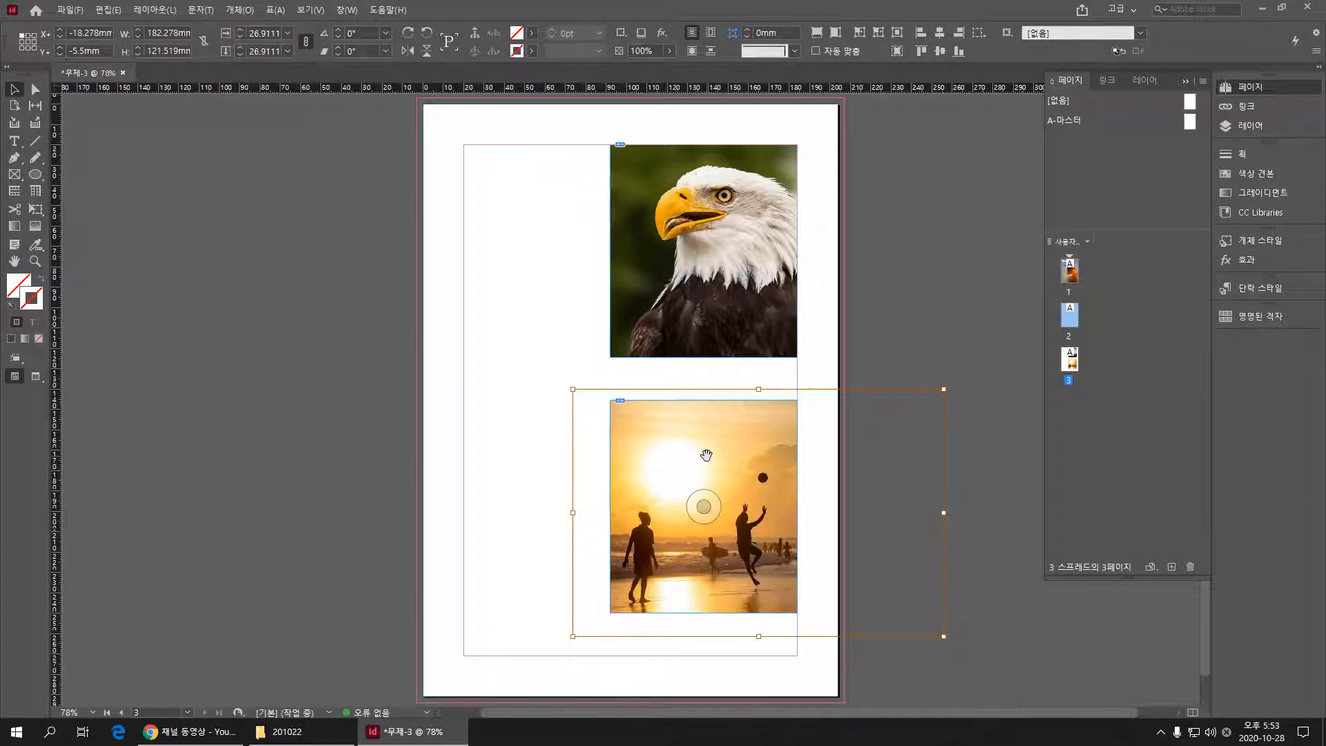
left_click_drag(706, 455, 708, 455)
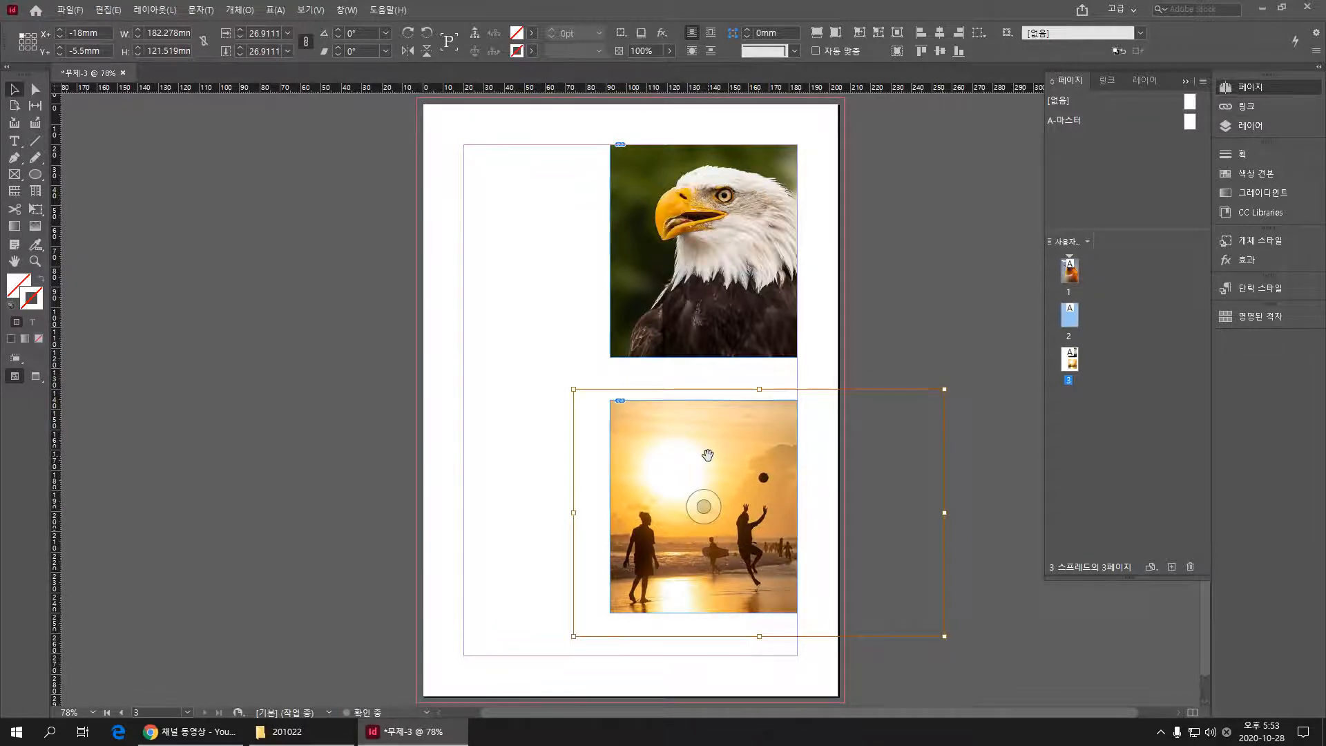
left_click(1013, 577)
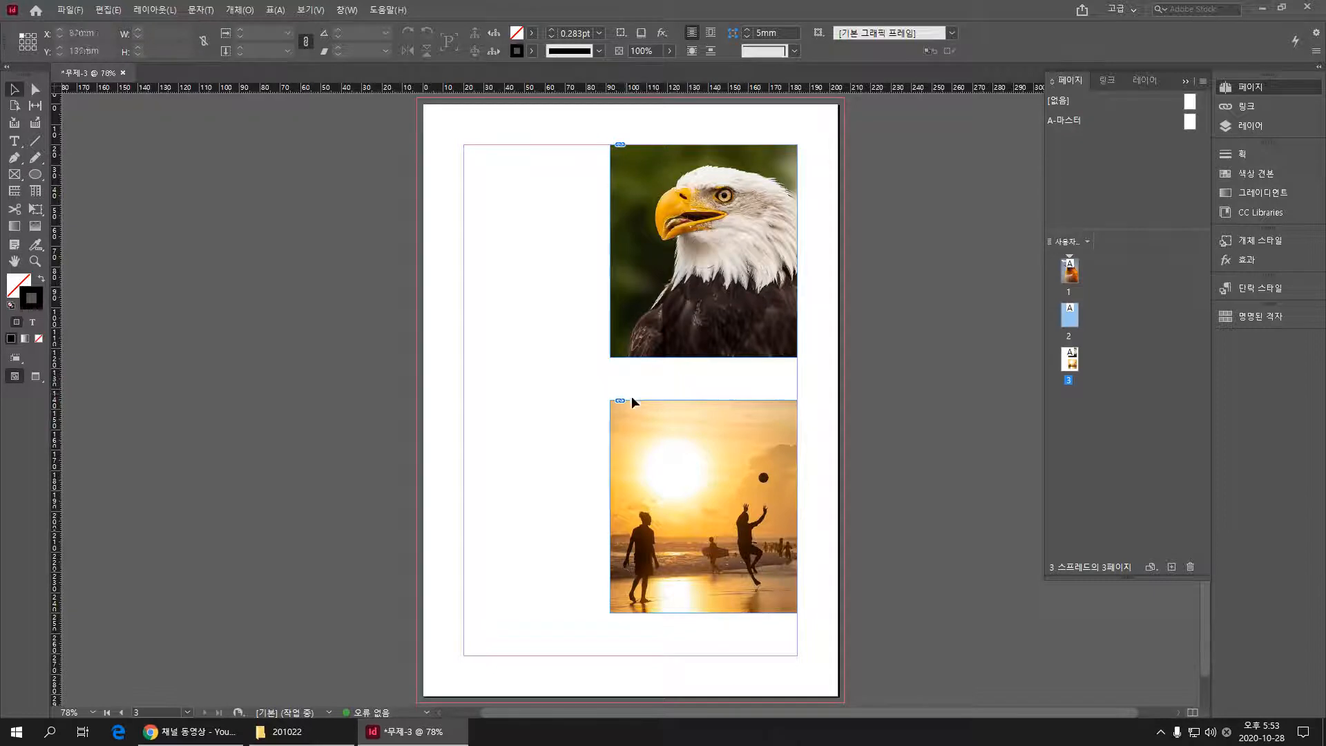
left_click(1070, 278)
double_click(1069, 273)
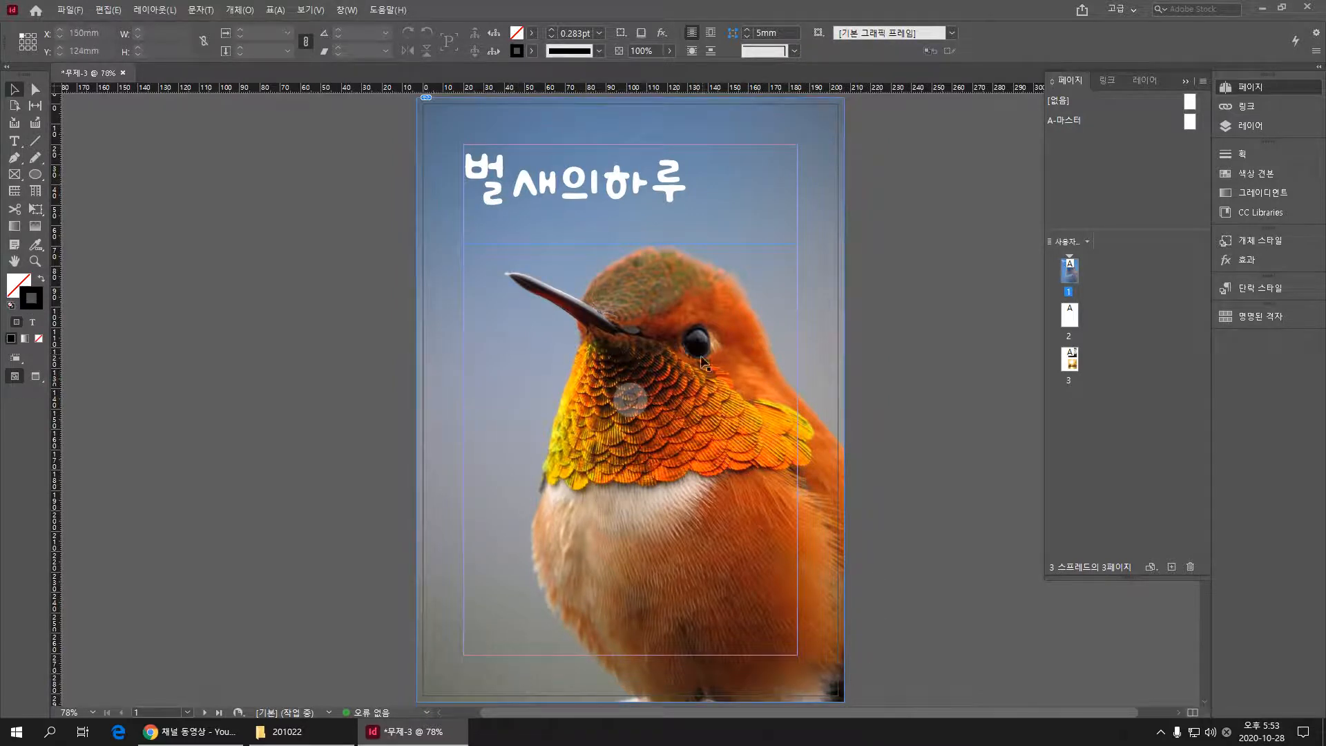
mouse_move(1070, 361)
left_mouse_down()
mouse_move(1071, 295)
mouse_move(1073, 373)
left_mouse_up()
double_click(1072, 373)
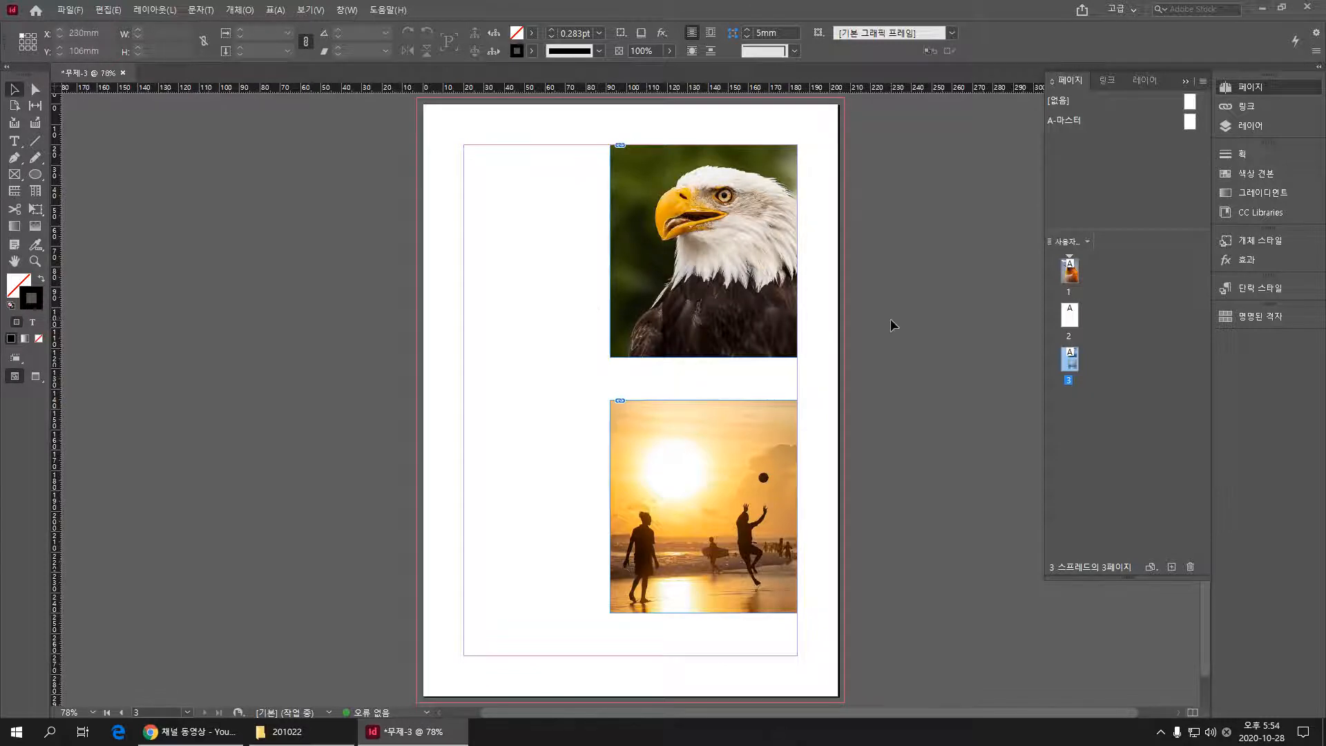
Step: Draw a rectangular picture frame about 52.5 × 63 mm in page 2's upper-left margin corner
double_click(1073, 316)
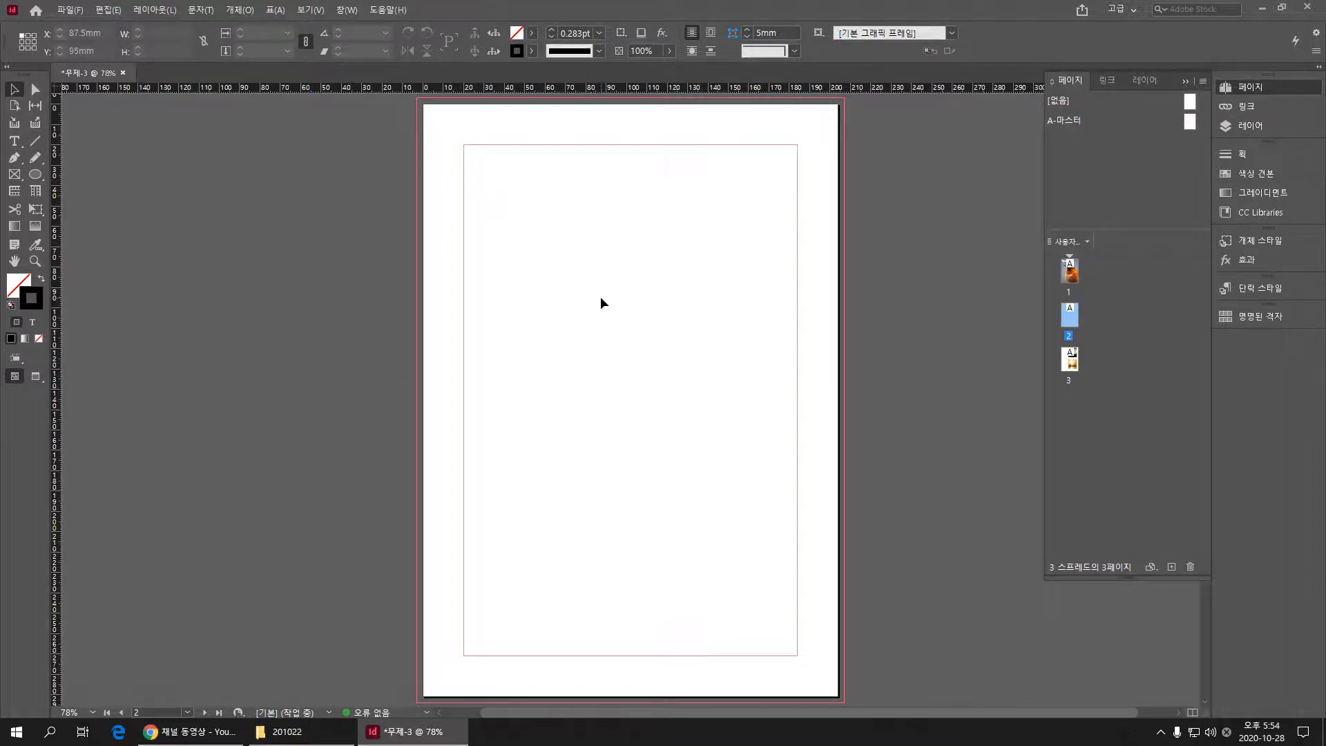
left_click(14, 174)
left_click_drag(464, 145, 571, 273)
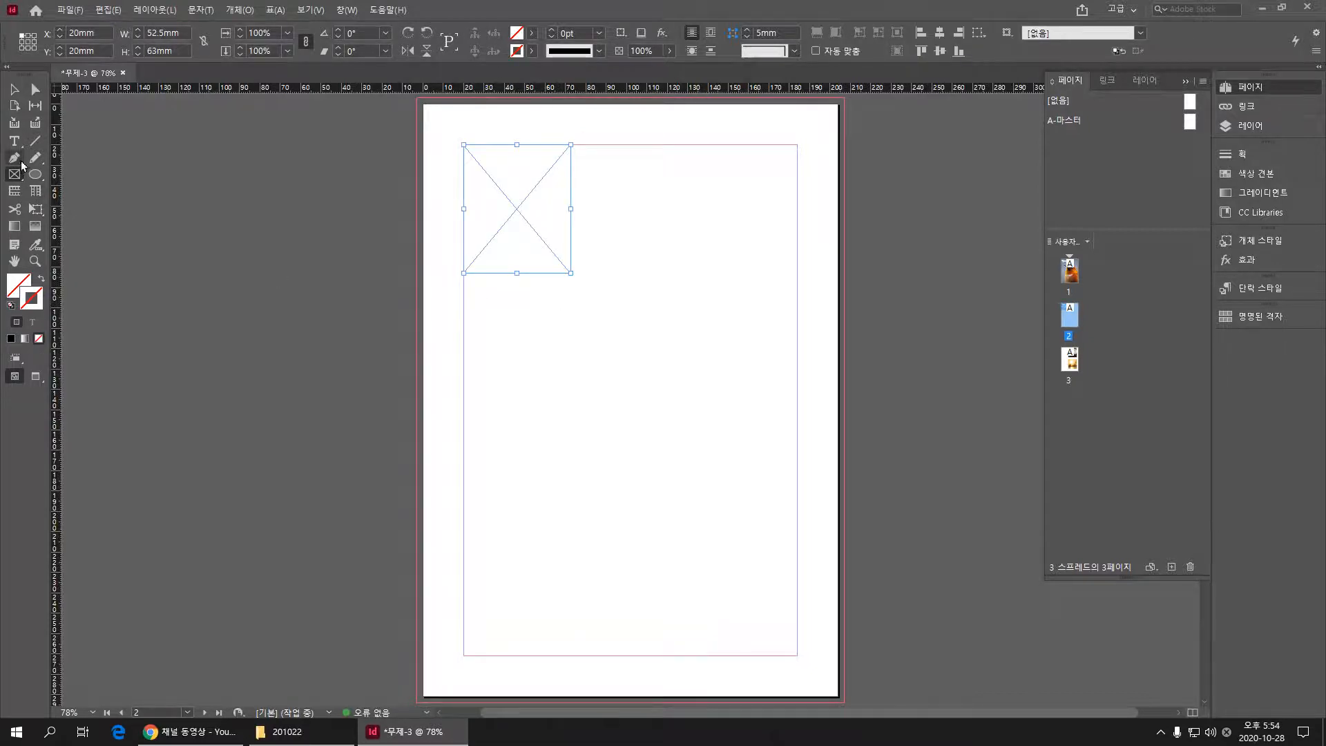
Step: Add a narrow text frame of the same width just below the picture frame, with the centred caption "사진이름"
left_click(13, 141)
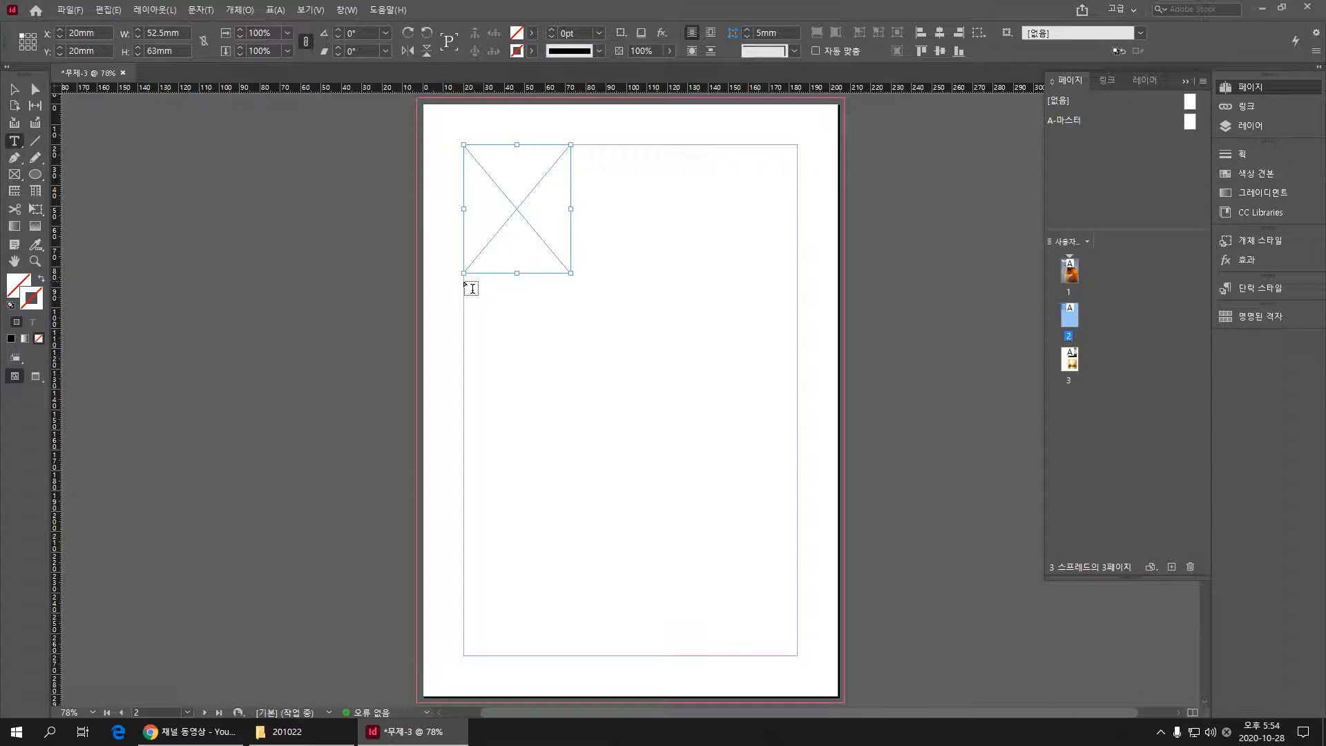
left_click_drag(463, 281, 572, 294)
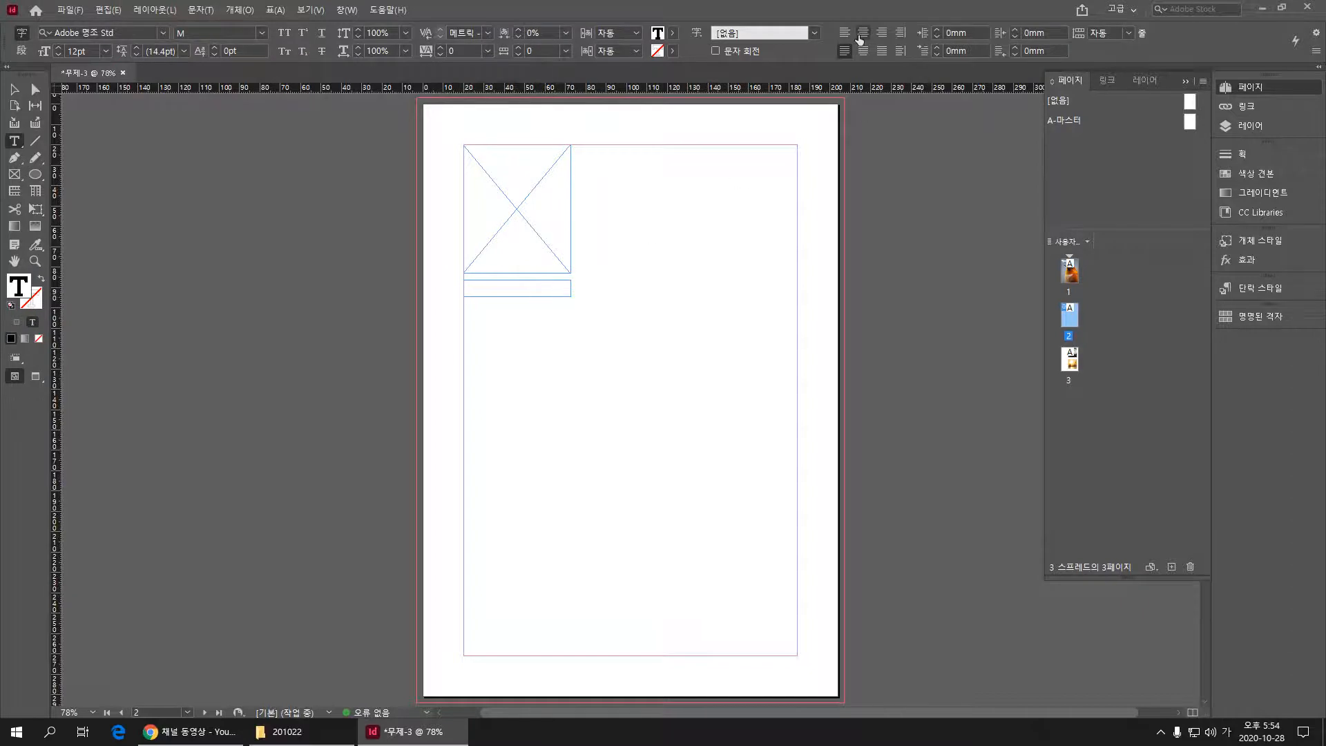
key("ctrl+shift+c")
type("자")
type("진이름")
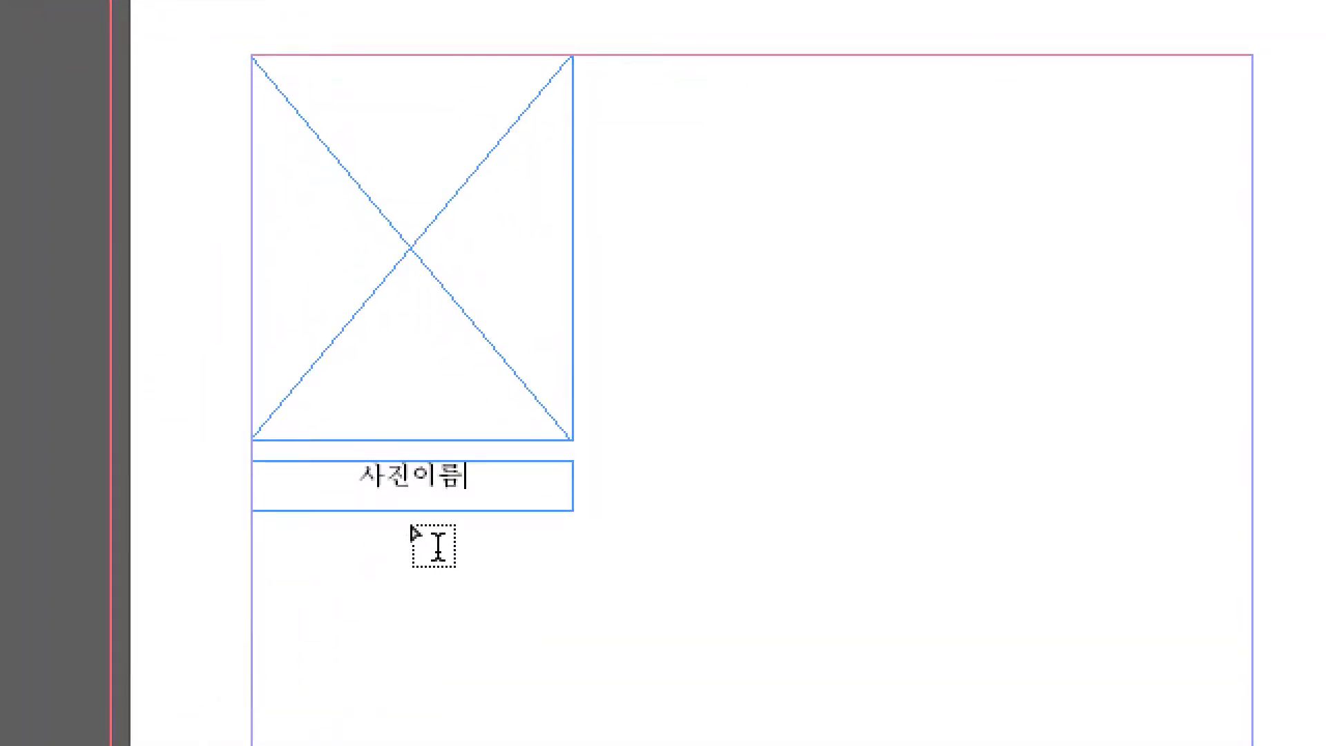
Step: Format the caption "사진이름" in the HY견고딕 font at 11 pt
left_click_drag(364, 478, 503, 468)
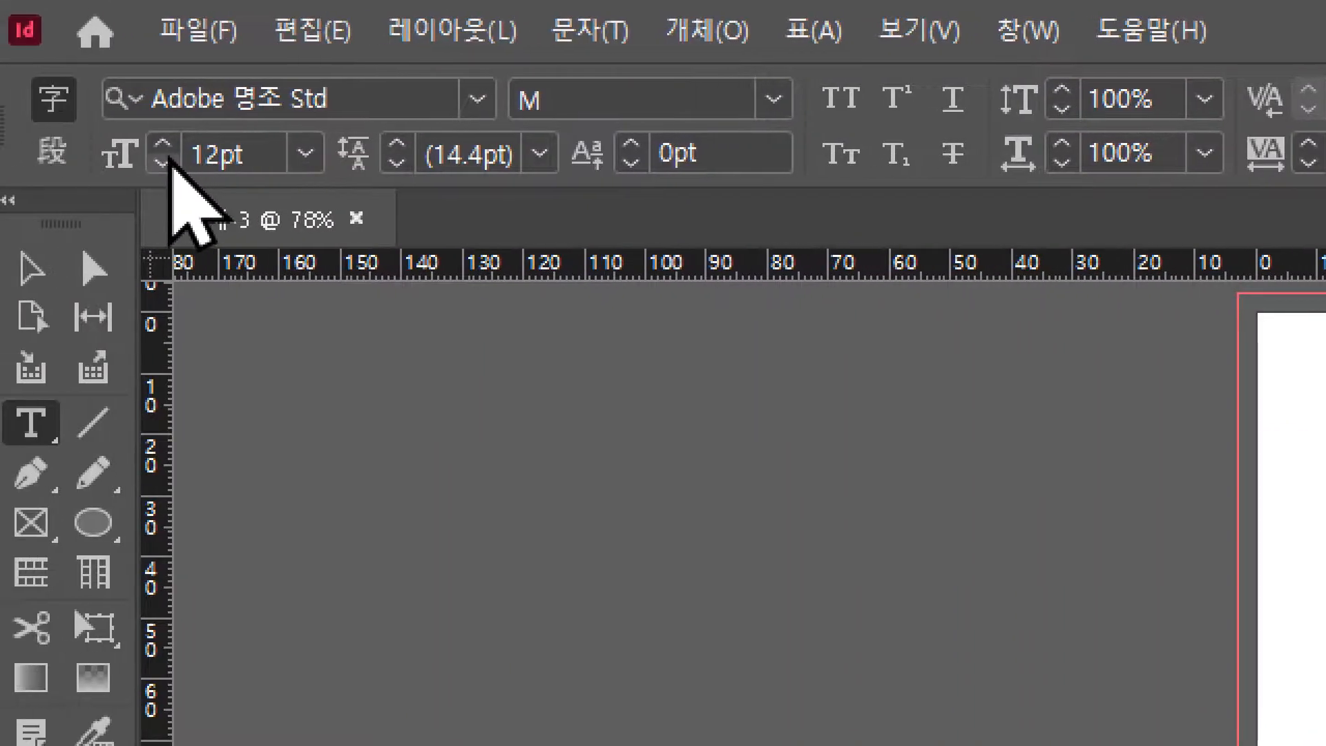
left_click(170, 165)
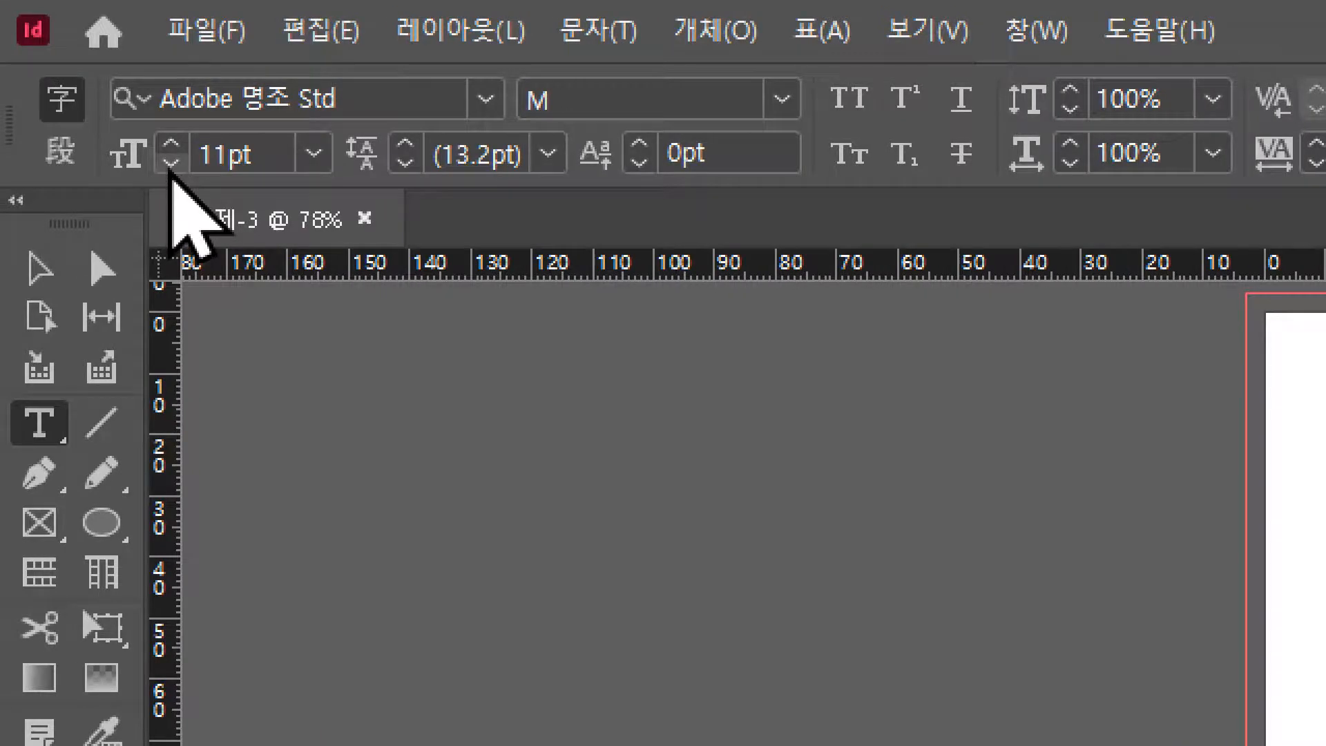
left_click(487, 99)
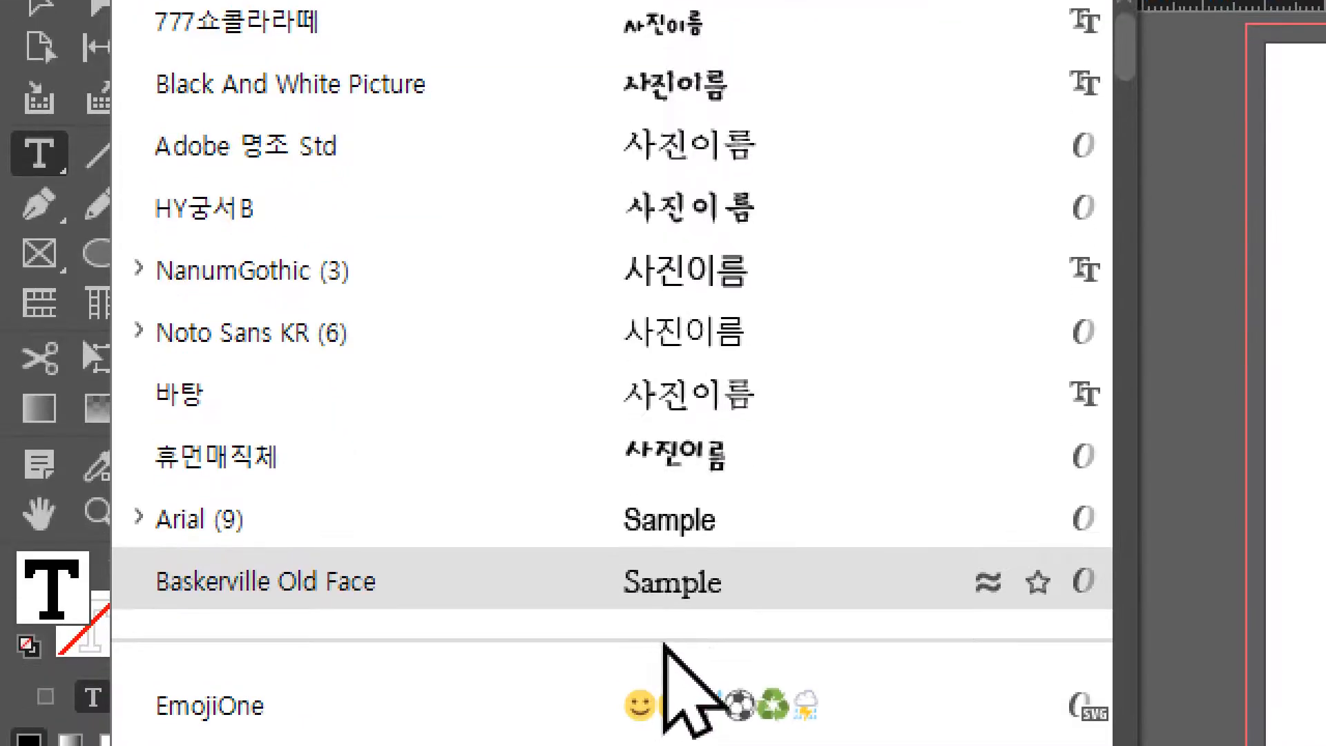
scroll(525, 466, "down", 5)
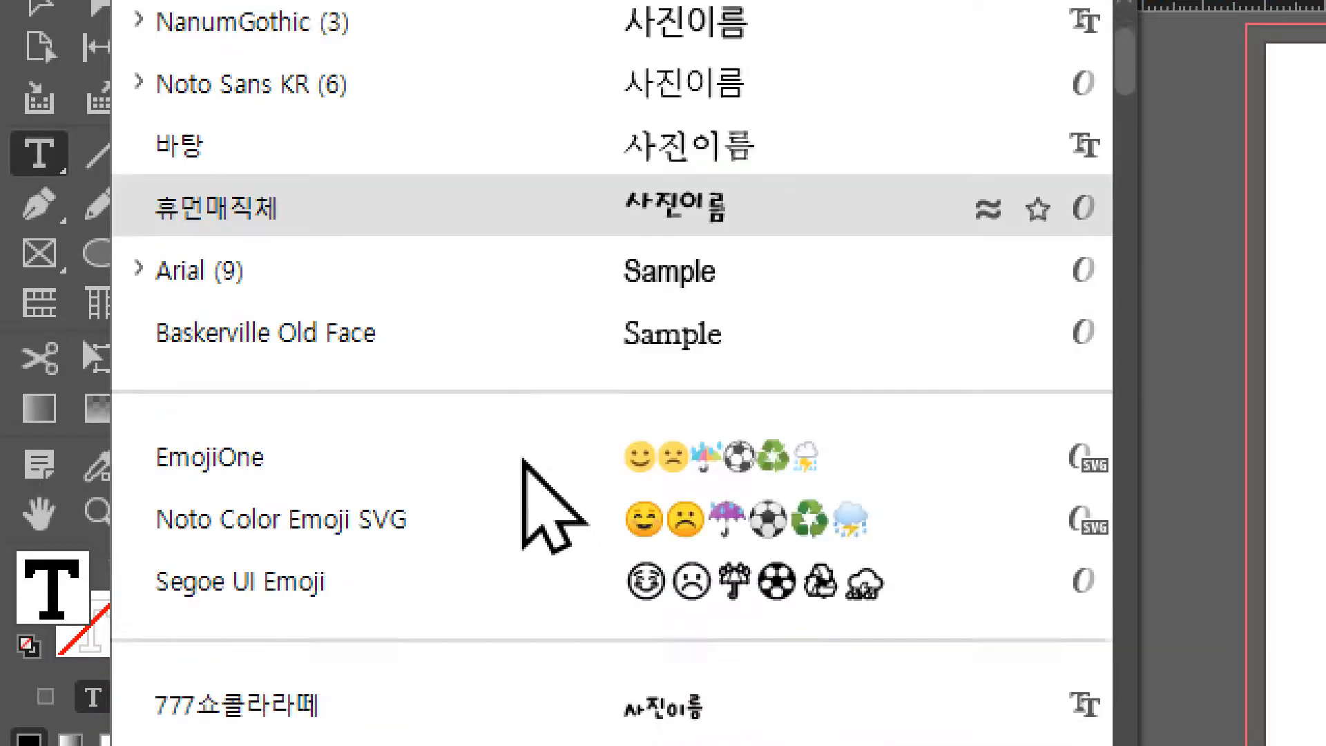
scroll(517, 465, "down", 3)
scroll(529, 504, "down", 1)
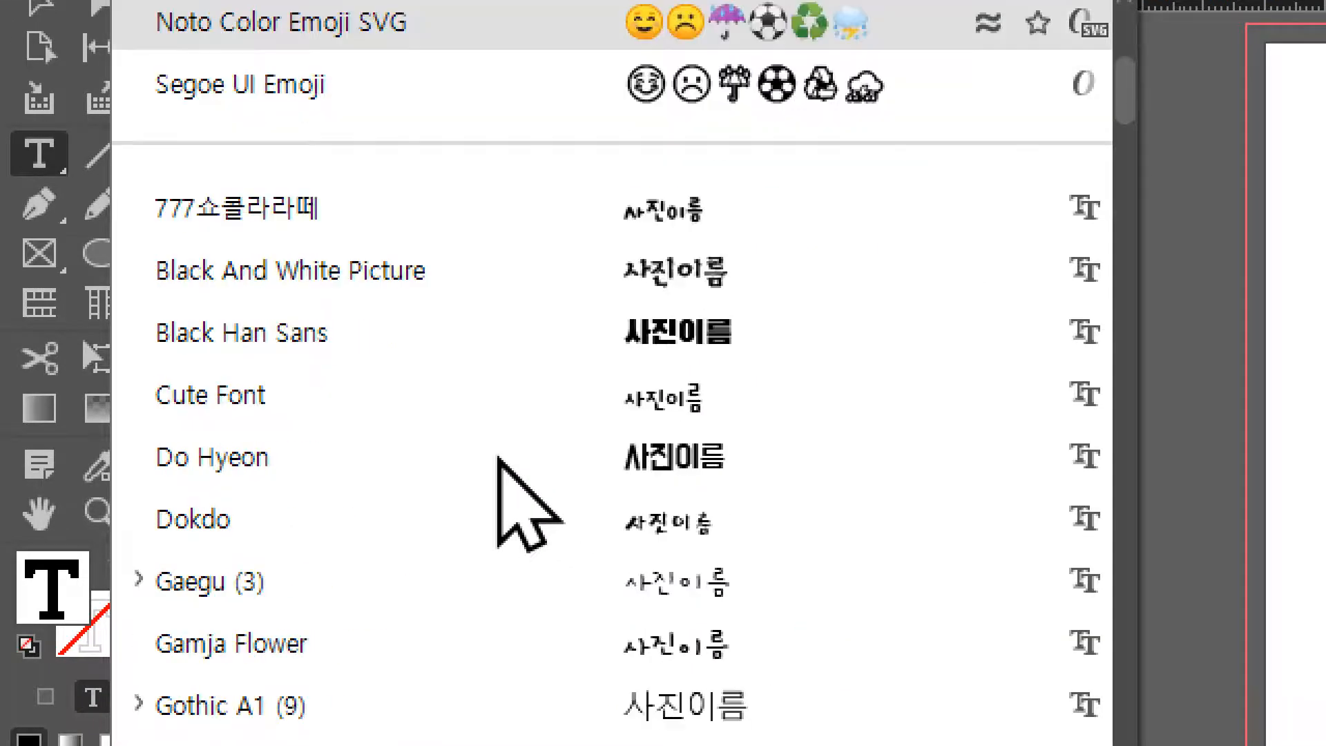
scroll(499, 458, "down", 5)
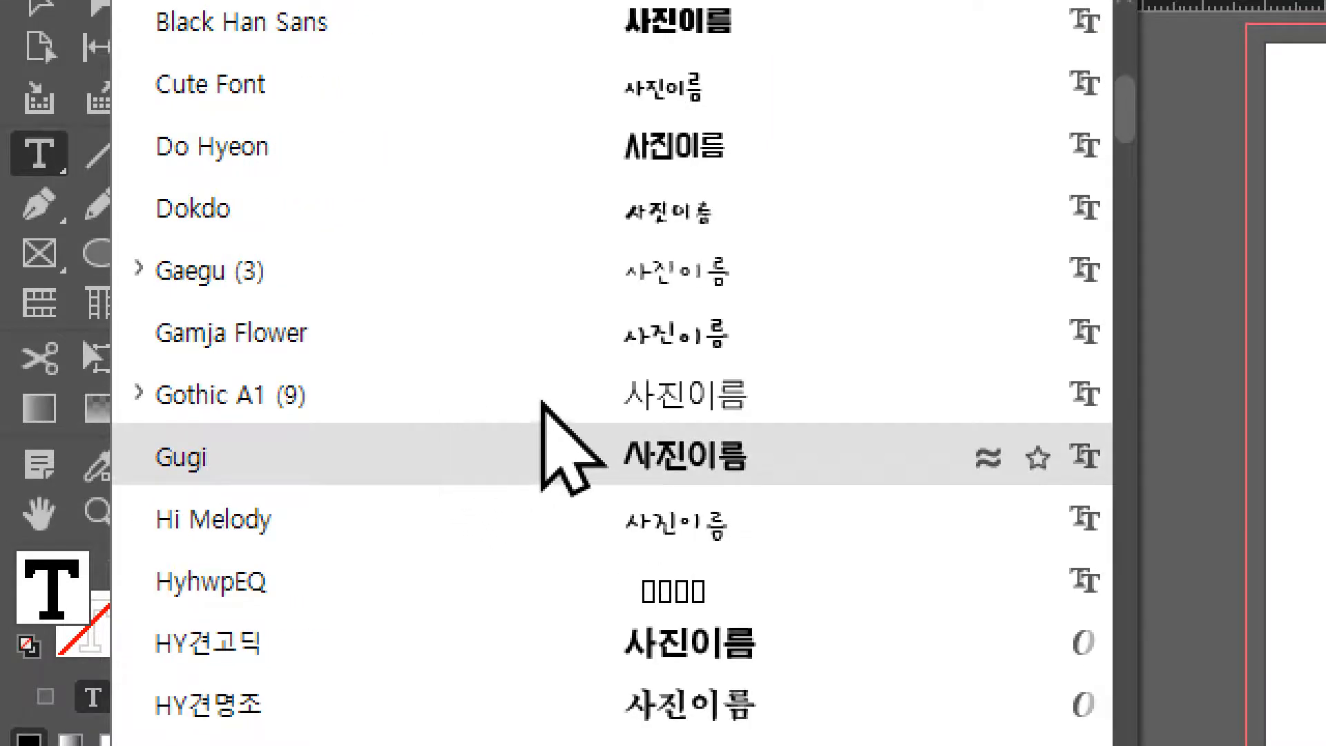
scroll(536, 435, "down", 2)
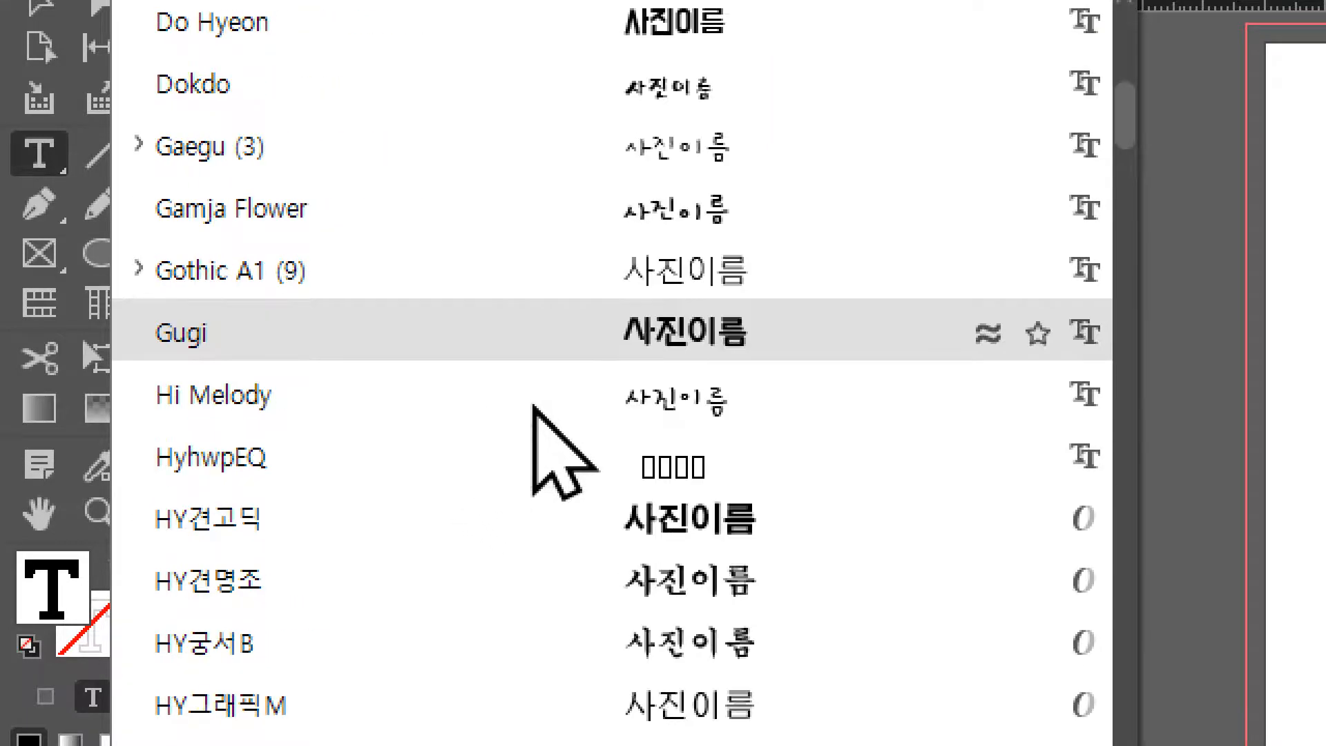
scroll(533, 411, "down", 1)
left_click(511, 467)
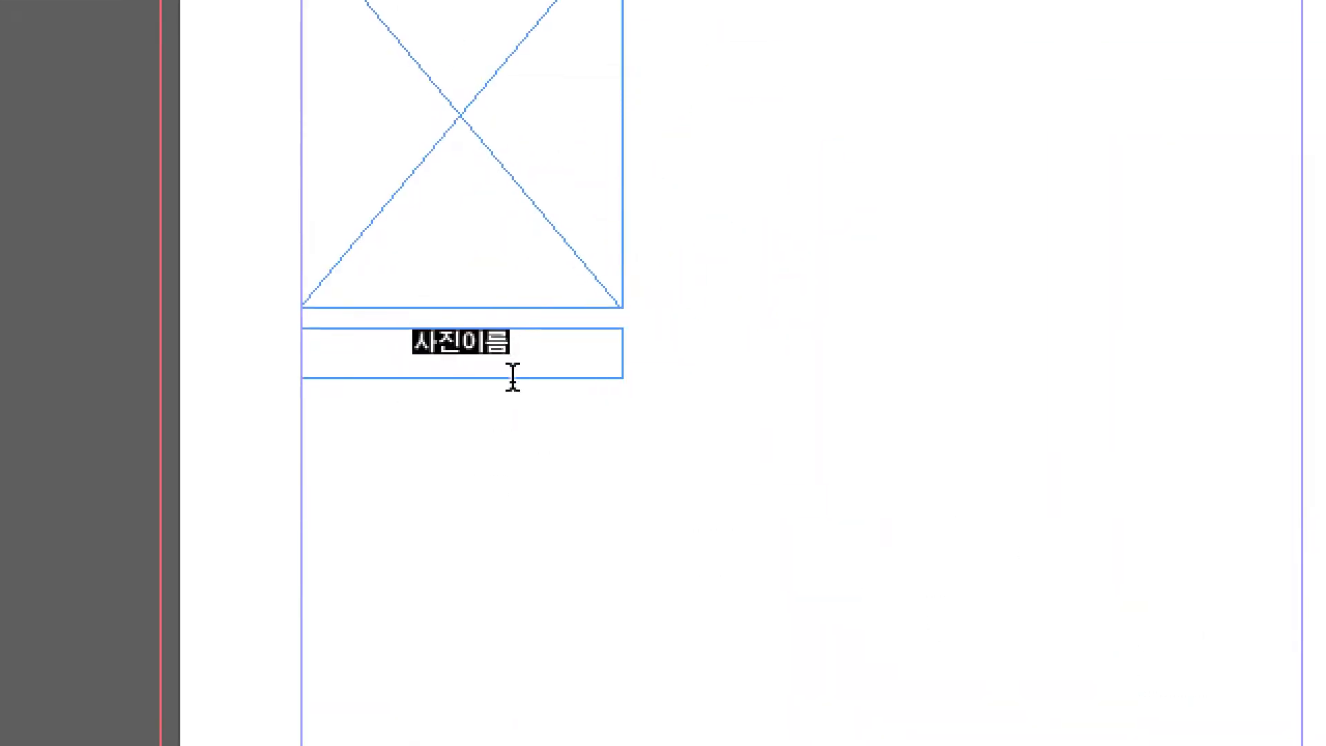
left_click(483, 355)
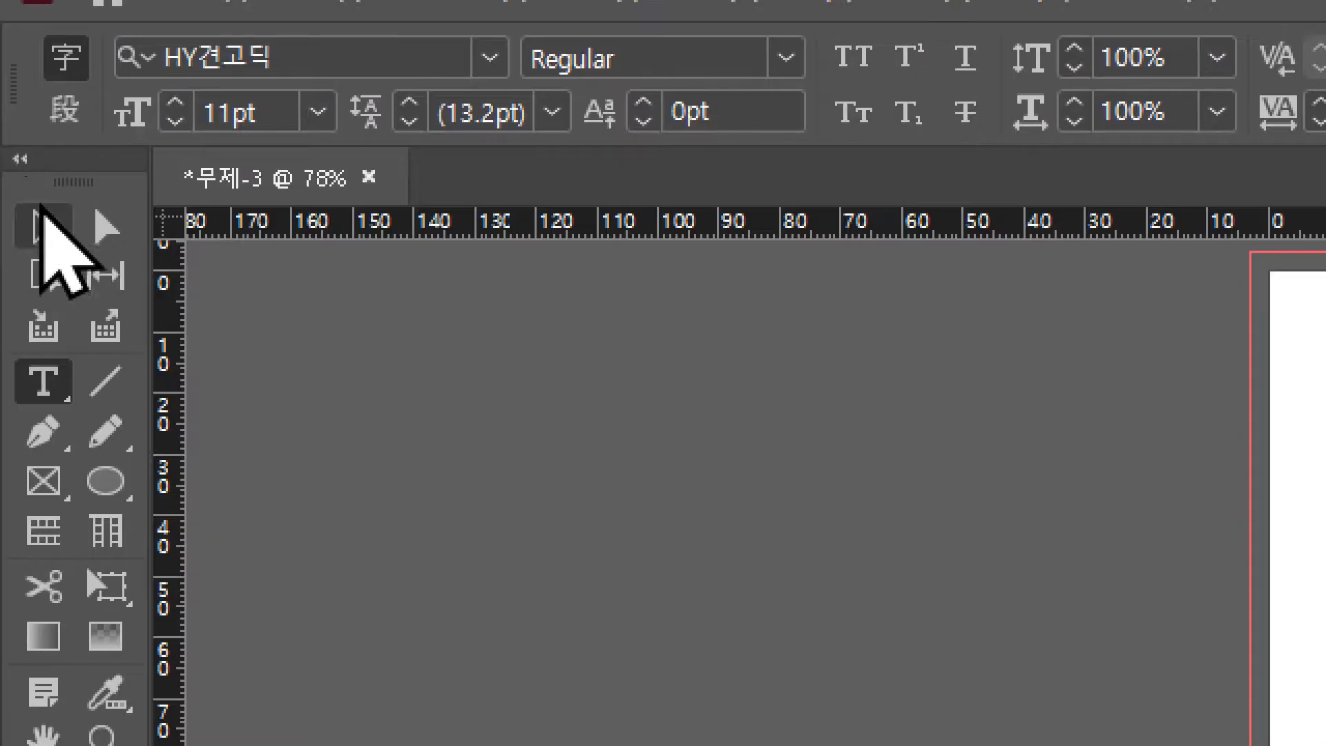
Step: Start a Step and Repeat grid of the picture frame together with its caption frame, with 2 rows and 3 columns
left_click(42, 215)
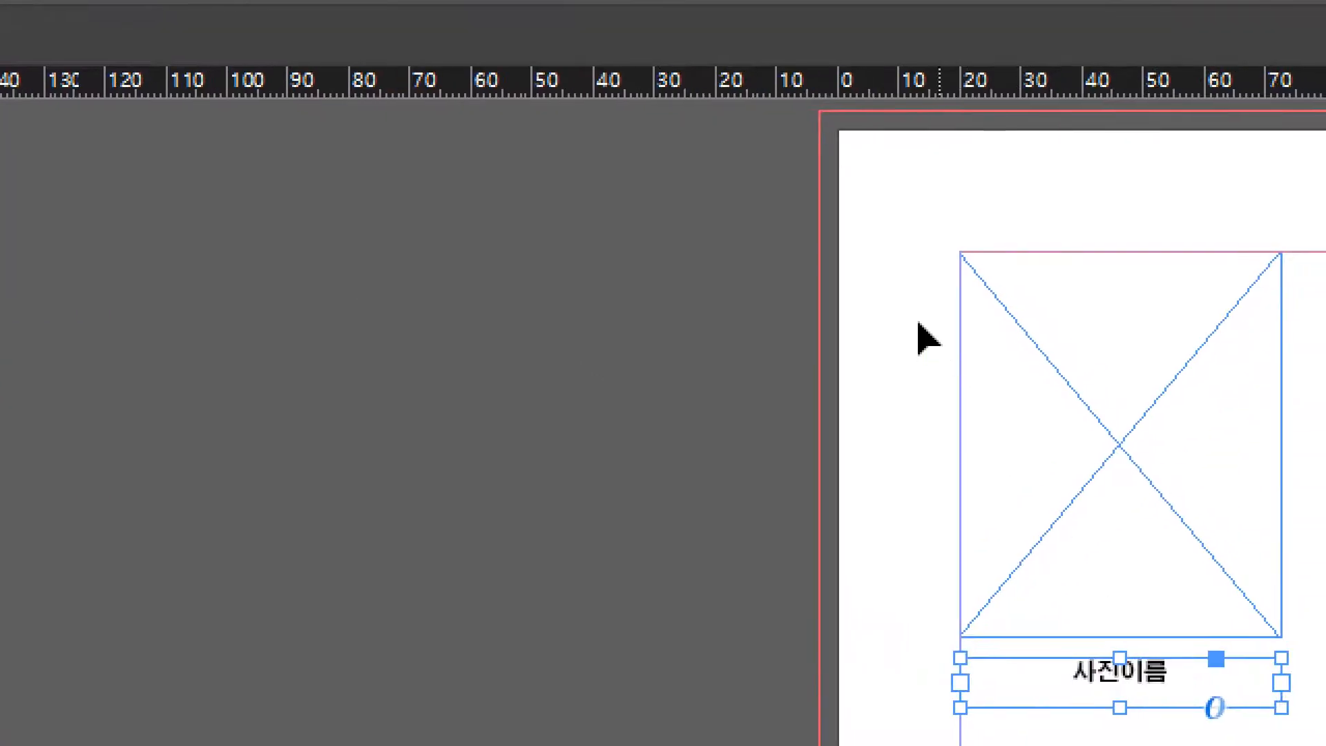
left_click_drag(1026, 293, 1325, 745)
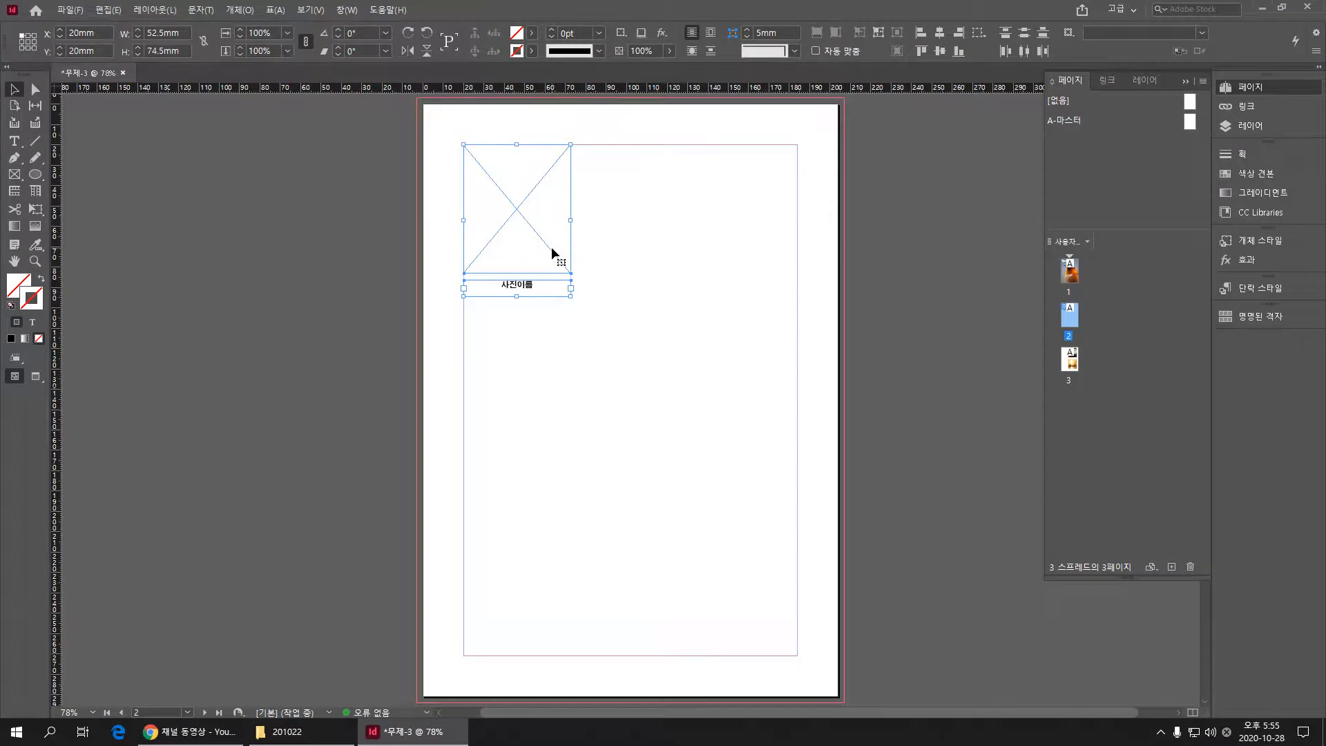
left_click(111, 10)
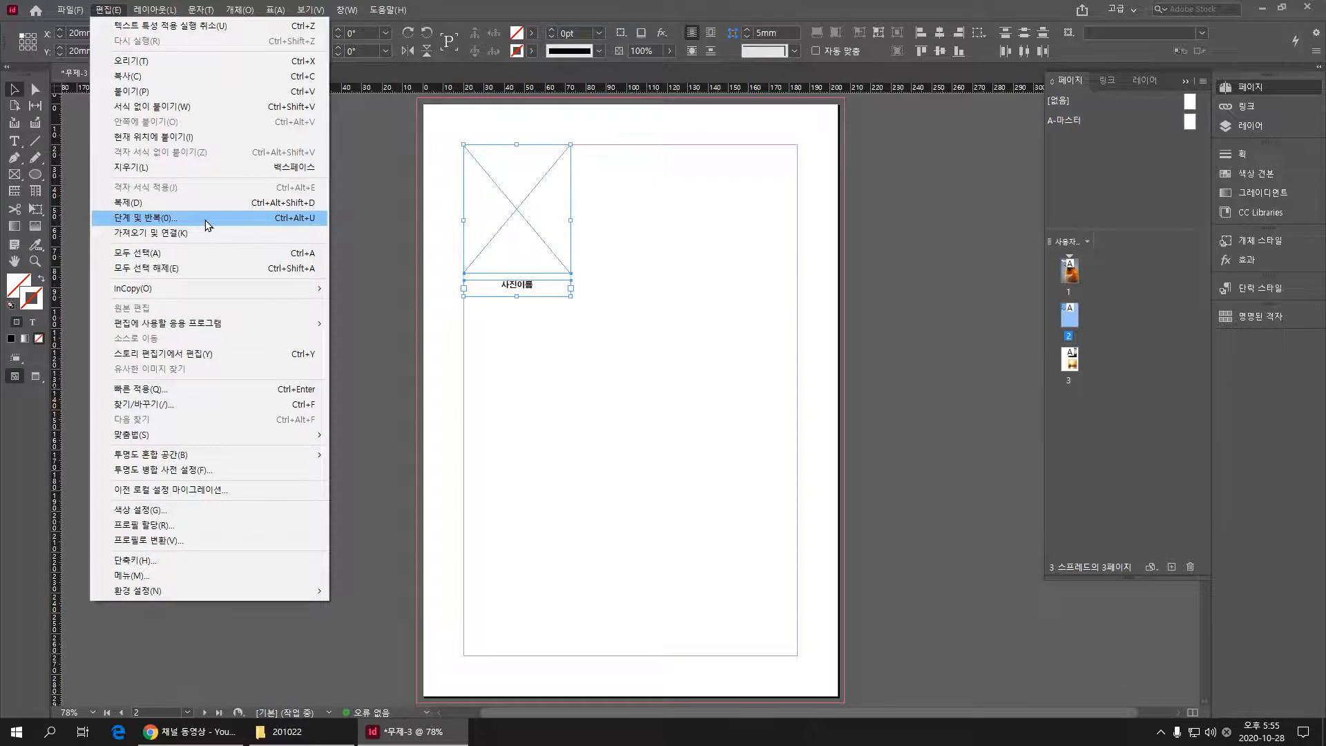
left_click(205, 219)
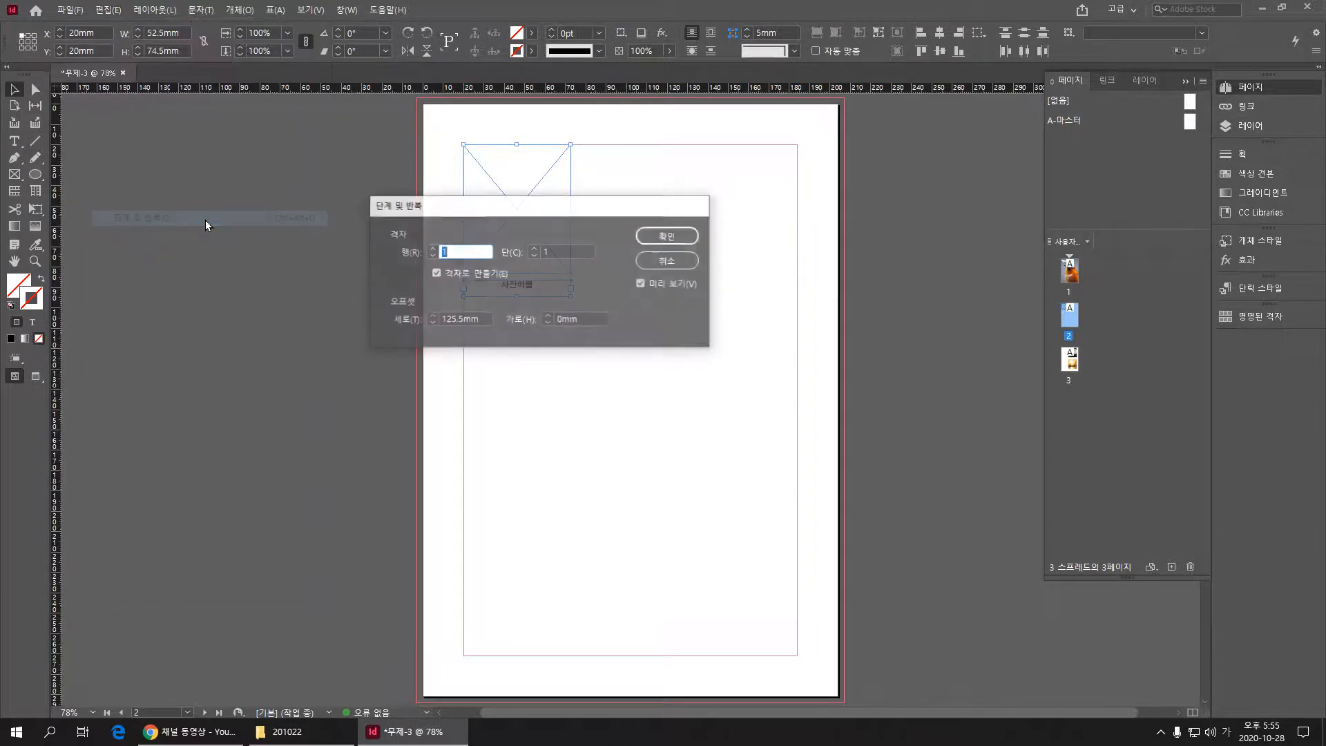
left_click_drag(461, 207, 174, 206)
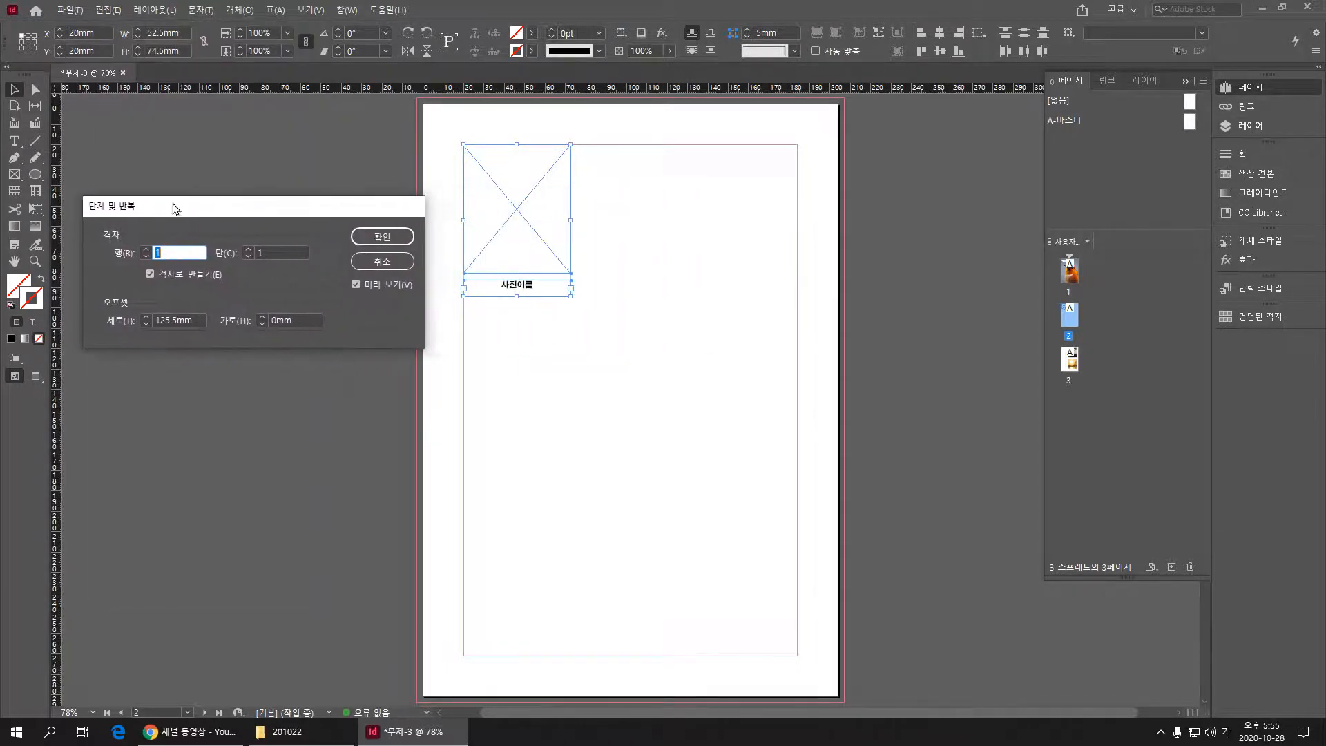
left_click(145, 249)
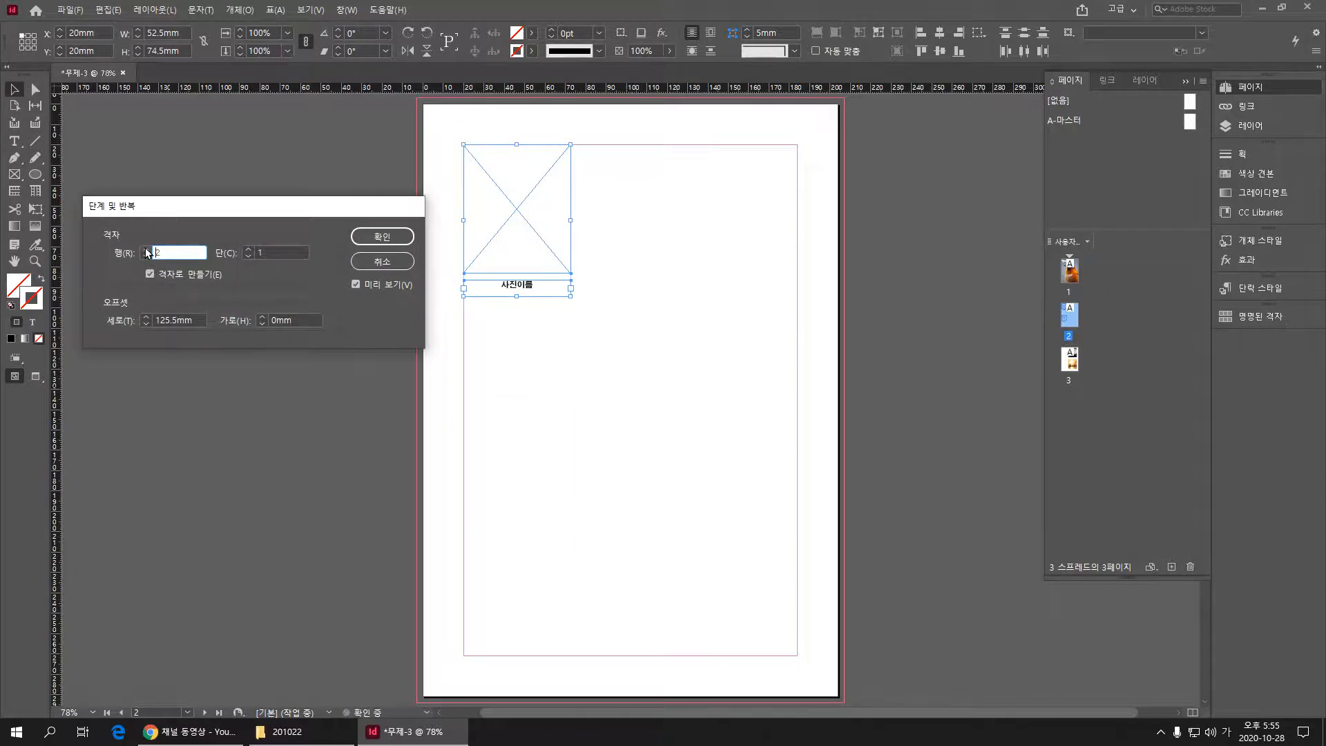
left_click(248, 250)
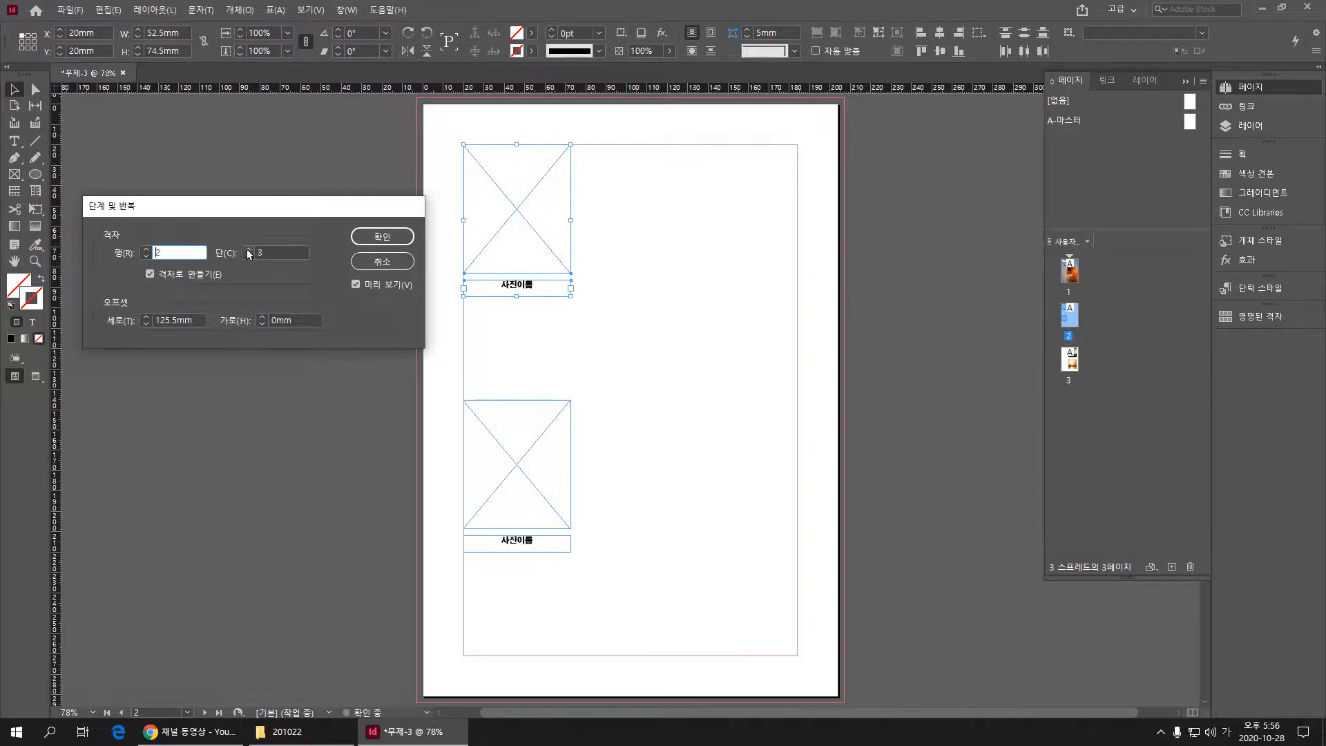
Step: Set the grid to 3 rows with a vertical offset of 88 mm, filling the height between the margins
left_click(146, 323)
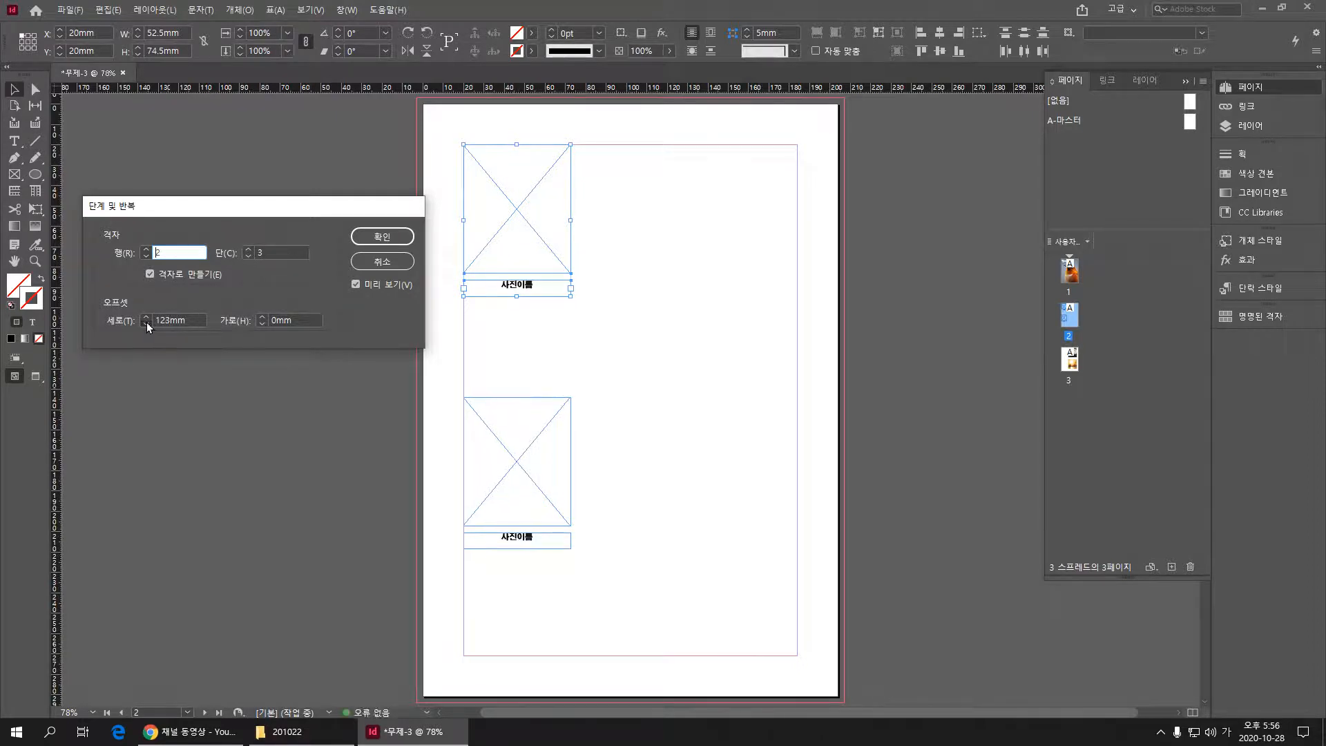
left_click(146, 323)
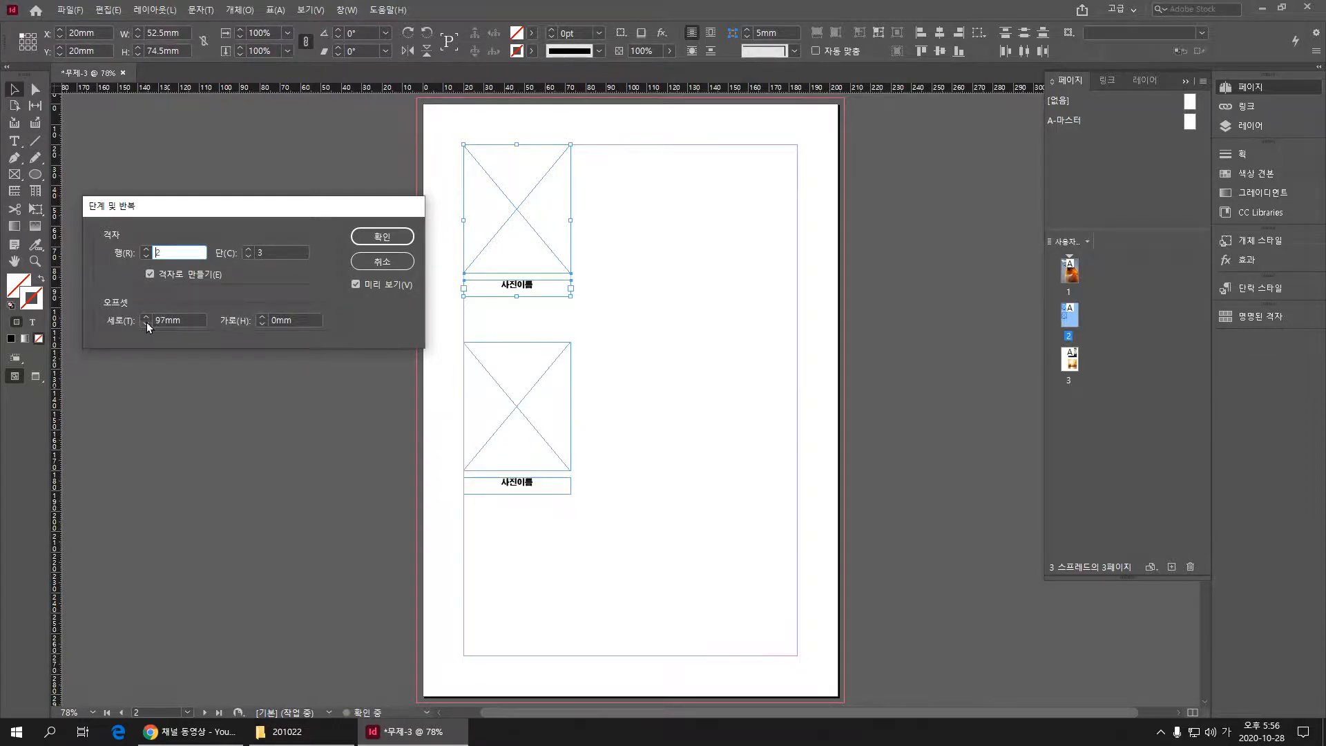
left_click(146, 323)
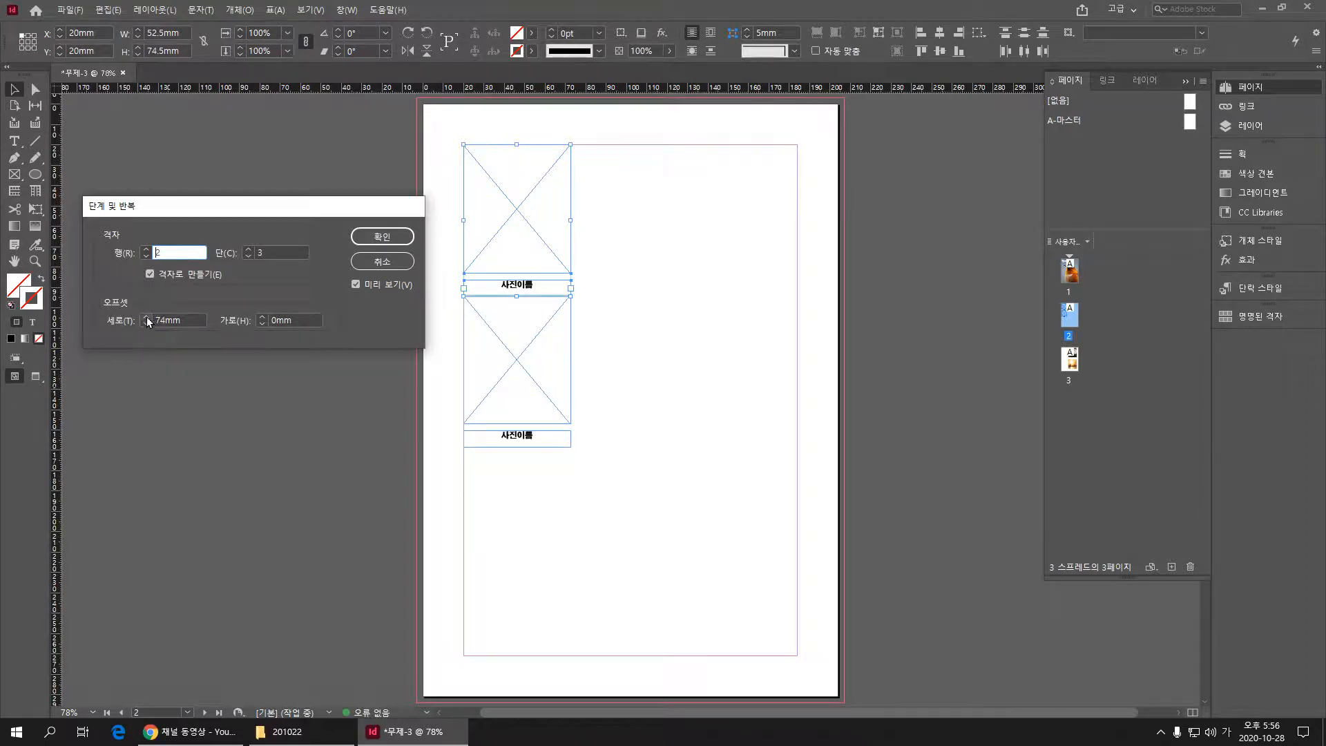
left_click(146, 318)
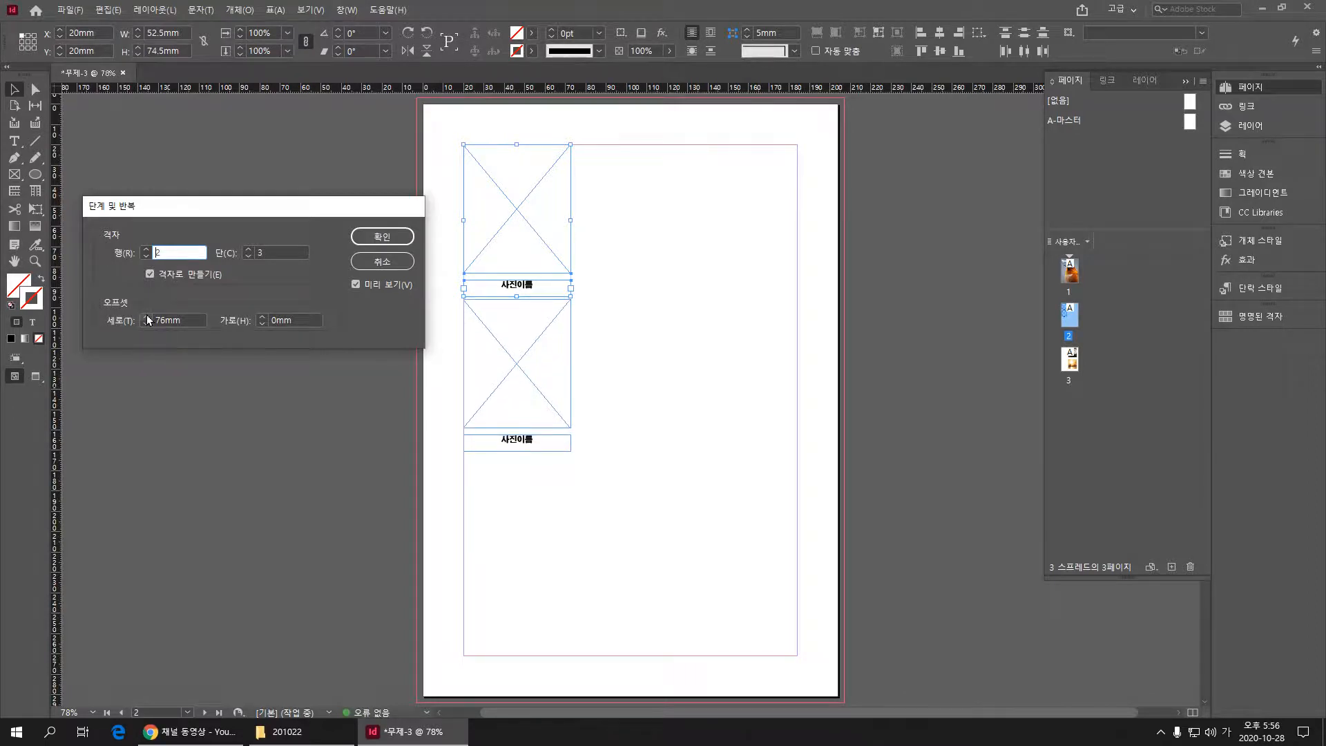
left_click(146, 249)
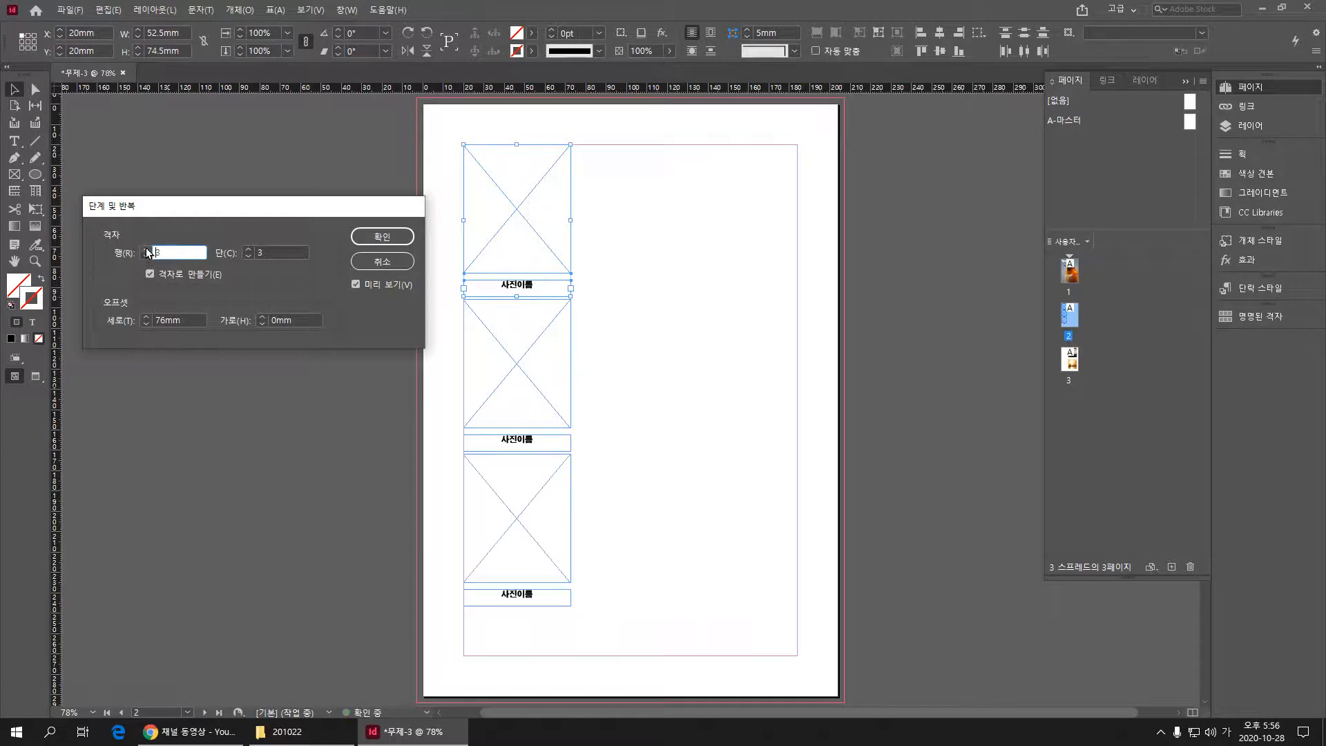
left_click(147, 318)
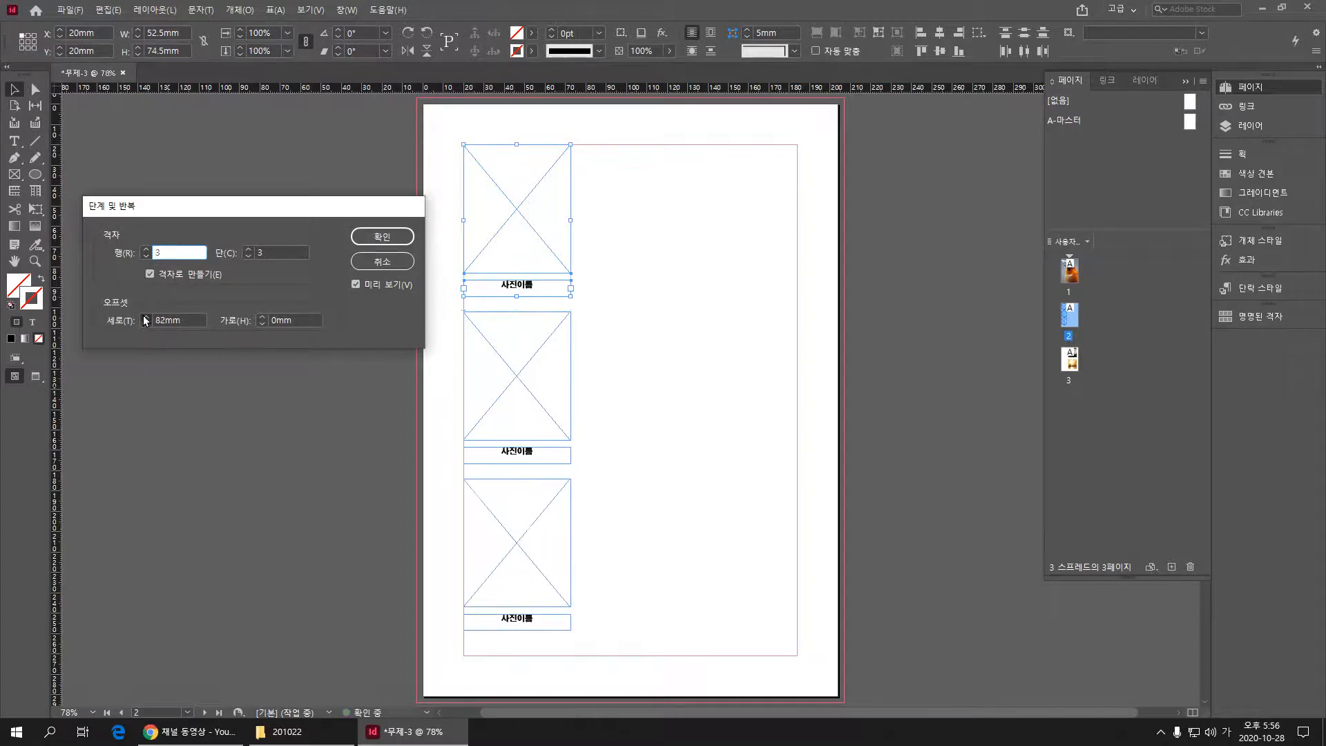
left_click(146, 318)
left_click(146, 318)
left_click(146, 318)
left_click(145, 317)
left_click(146, 317)
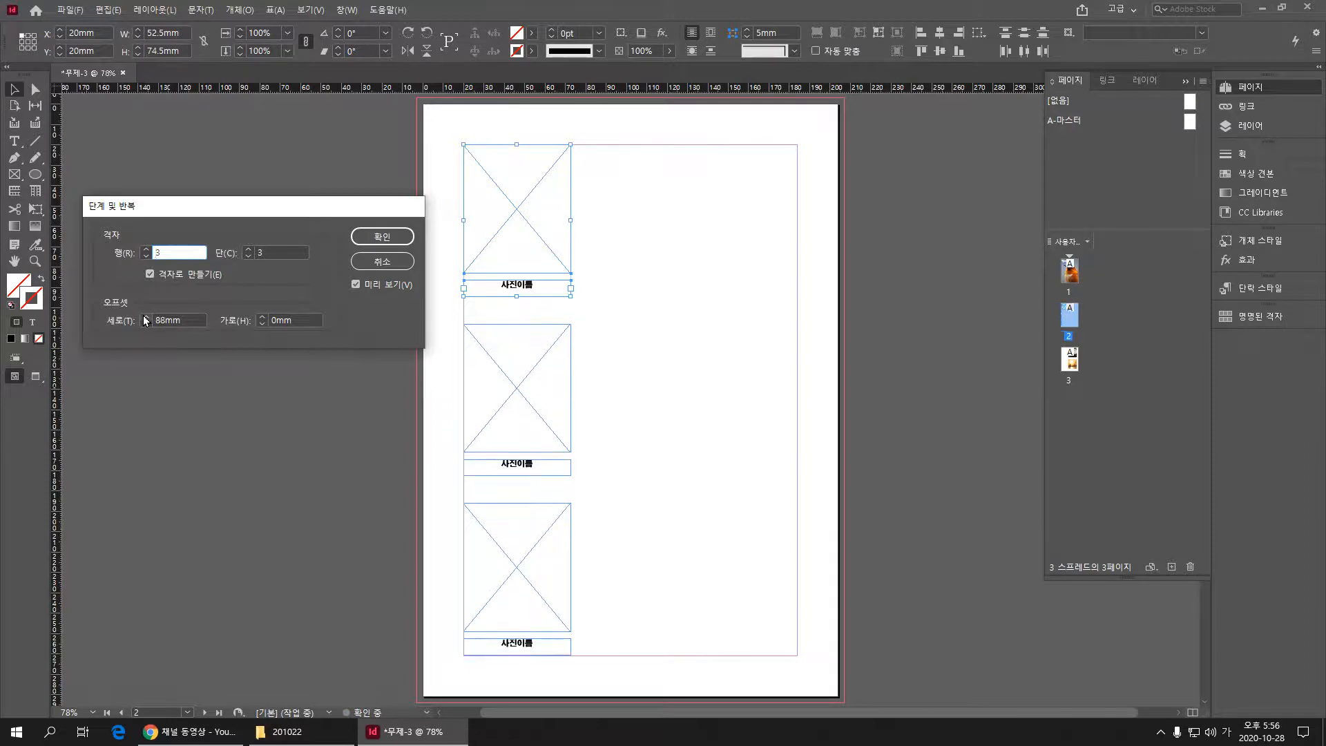
Step: Set the grid's horizontal offset to 56 mm and create the copies of the captioned frame
left_click(263, 317)
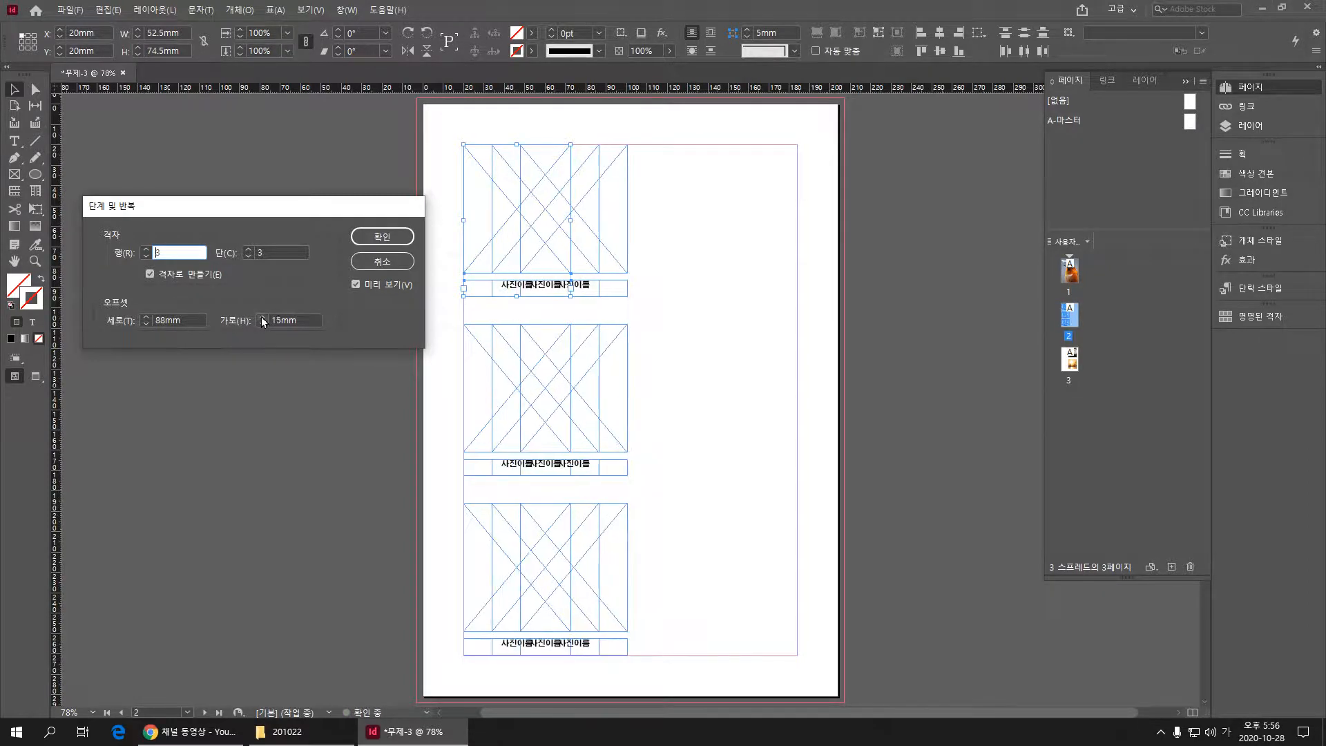
left_click(262, 318)
left_click(263, 318)
left_click(262, 318)
left_click(263, 318)
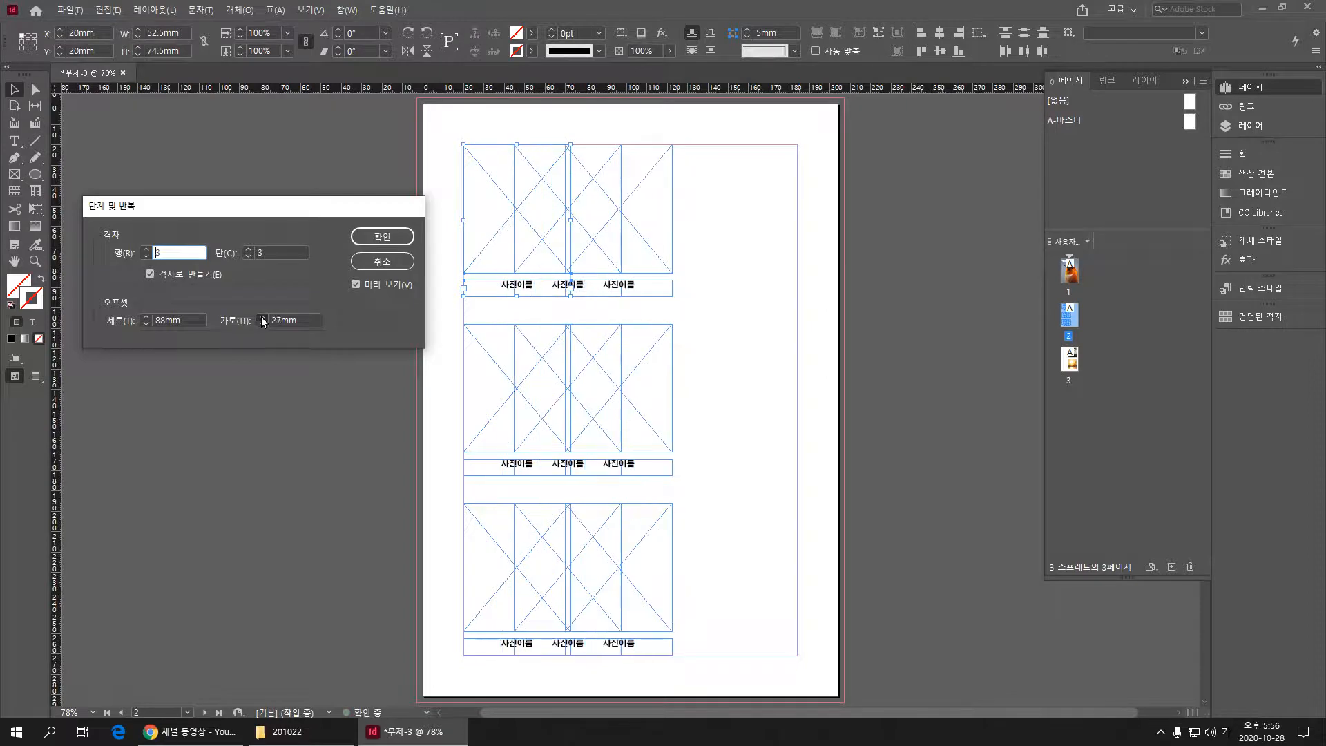
left_click(263, 318)
left_click(263, 318)
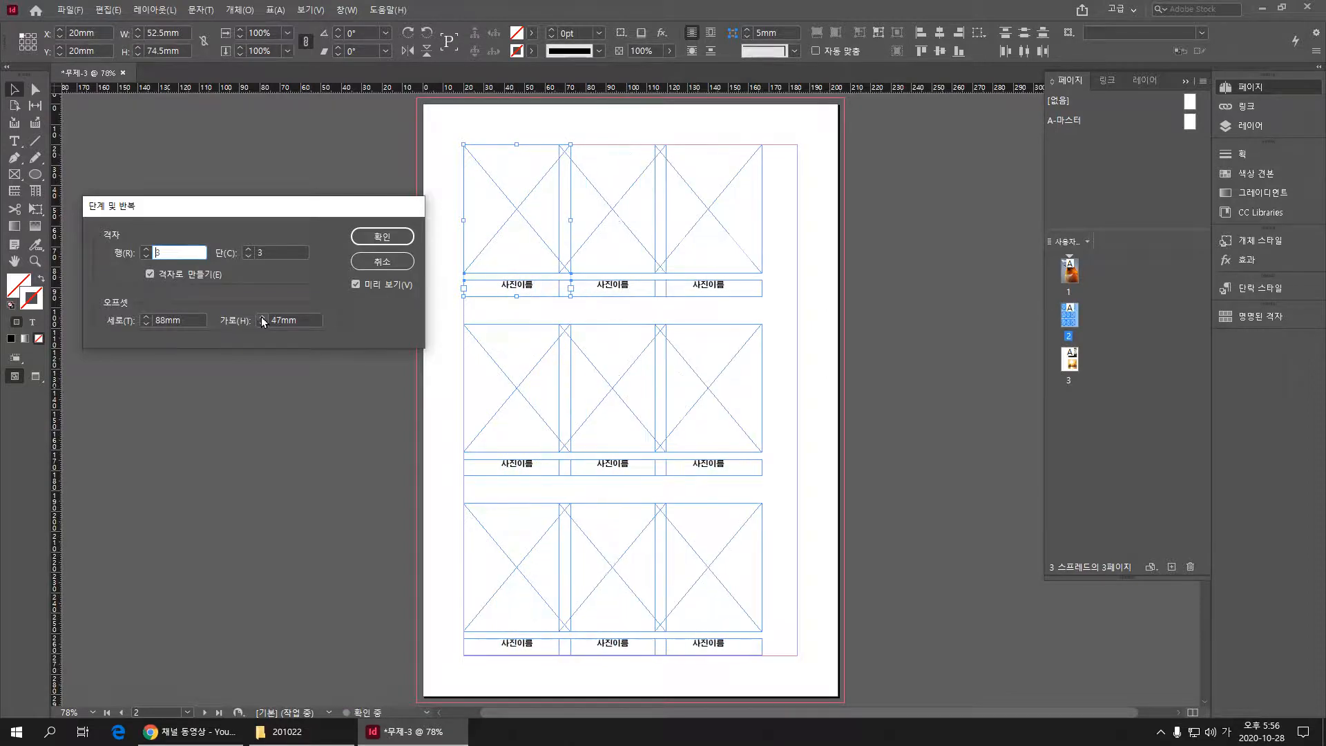
left_click(263, 317)
left_click(262, 318)
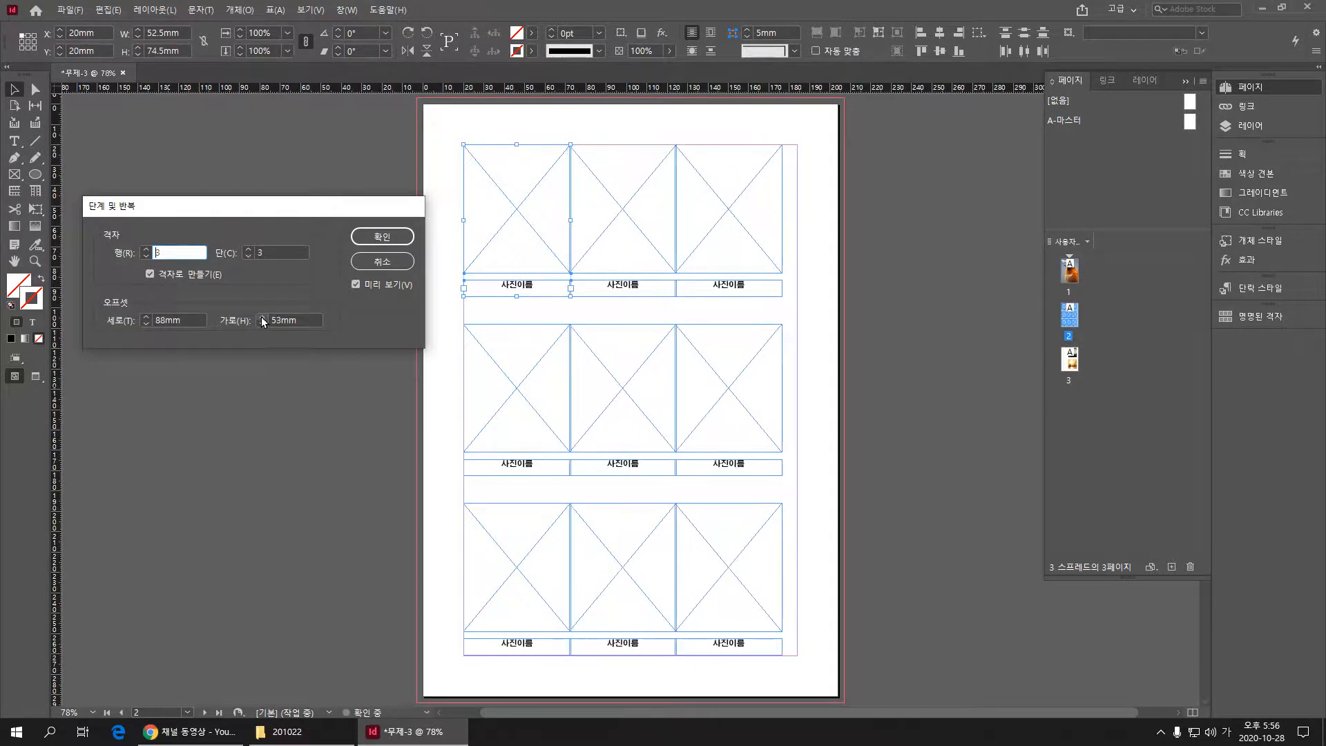
left_click(263, 318)
left_click(262, 318)
left_click(262, 318)
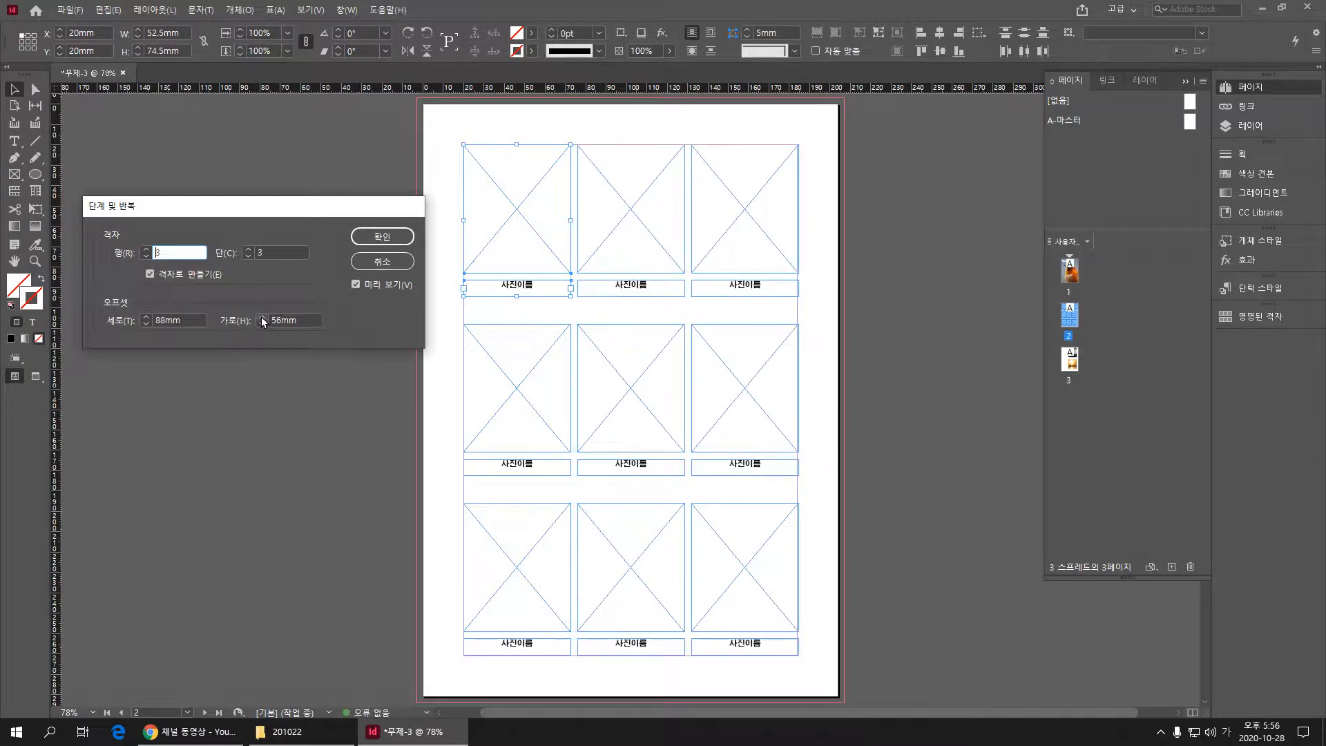
left_click(377, 238)
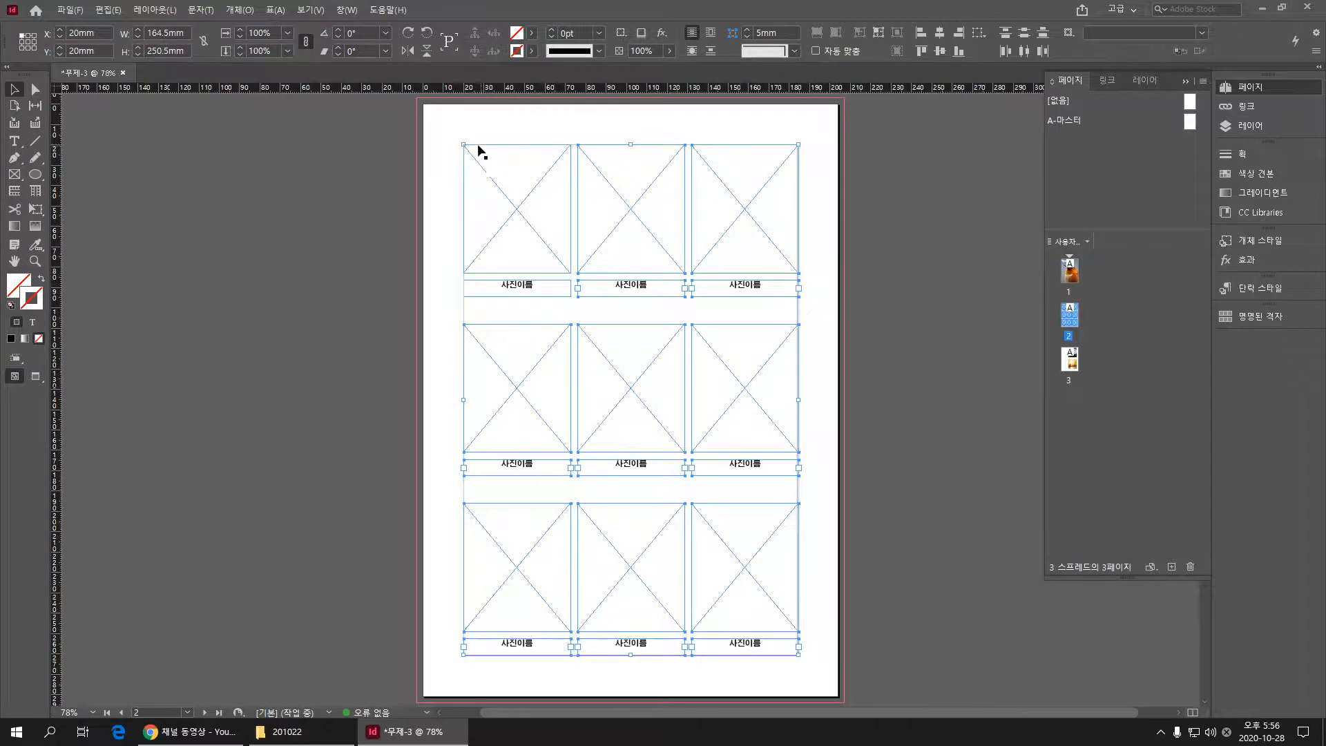
Step: Resize all the captioned frames together to 164 × 251 mm to fit the page margins, and clear the selection
left_click_drag(449, 129, 835, 678)
mouse_move(800, 401)
left_mouse_down()
mouse_move(775, 397)
mouse_move(797, 399)
left_mouse_up()
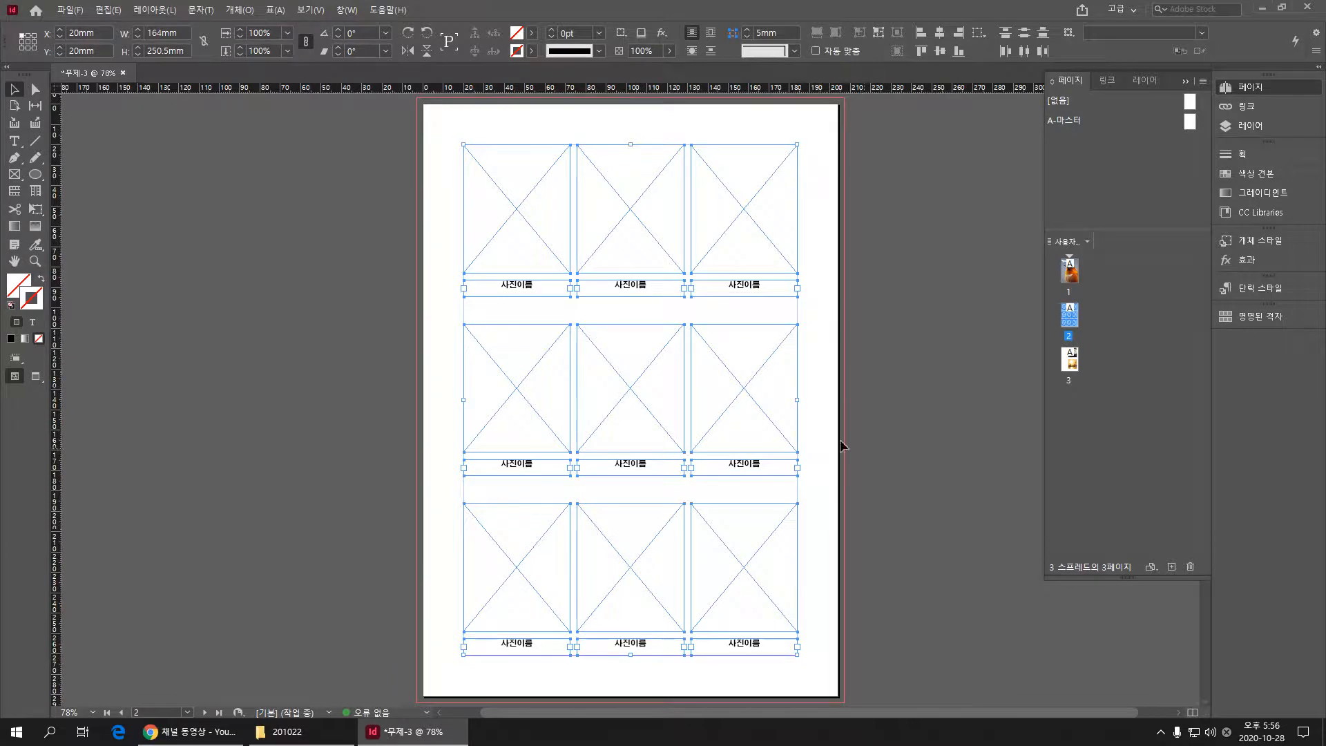
mouse_move(798, 401)
left_mouse_down()
mouse_move(853, 401)
mouse_move(798, 400)
left_mouse_up()
mouse_move(632, 656)
left_mouse_down()
mouse_move(631, 605)
mouse_move(630, 657)
left_mouse_up()
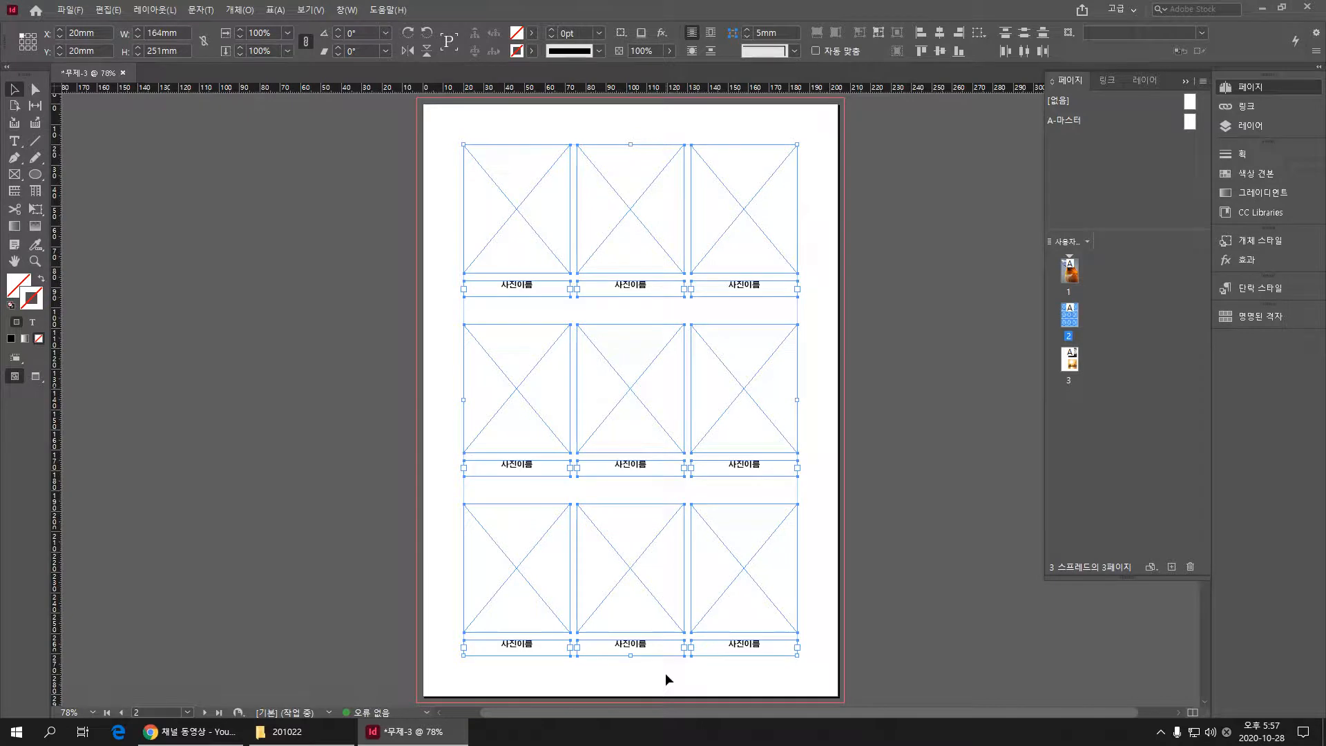
left_click(665, 673)
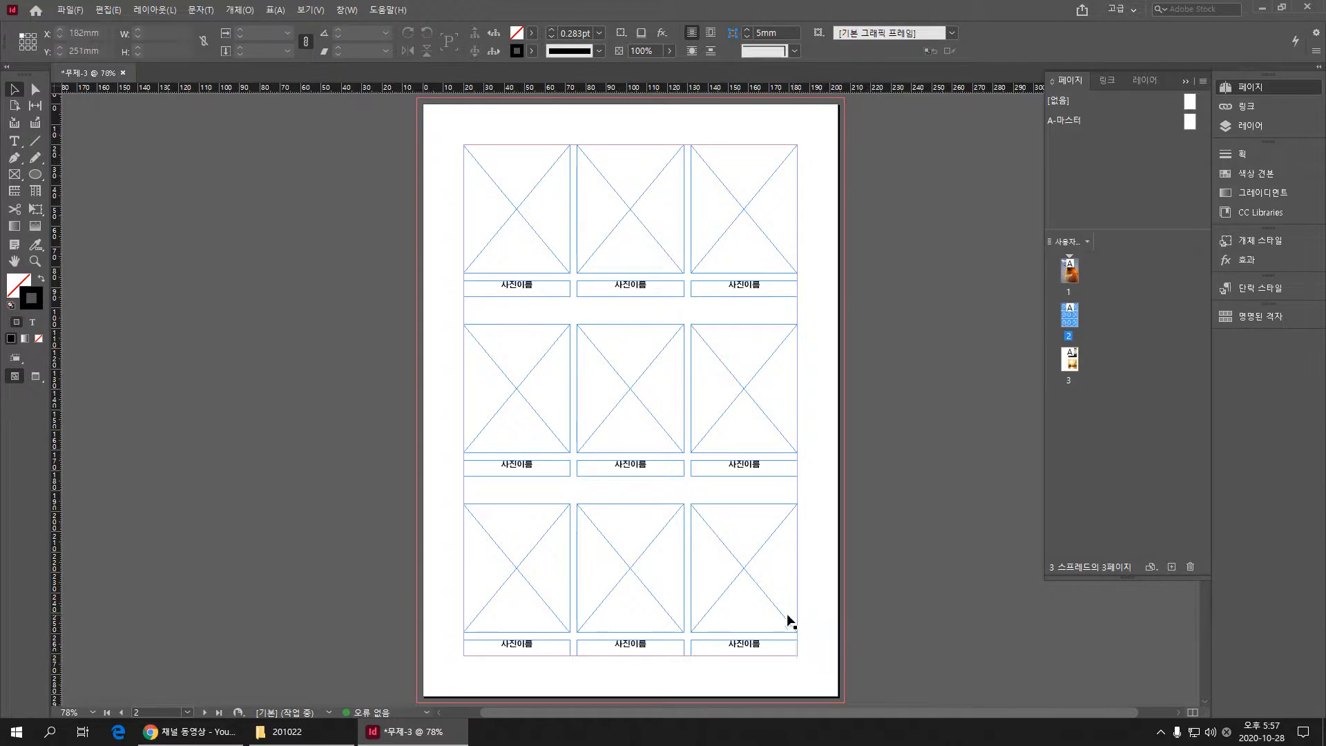
Step: Switch to the 201022 folder in File Explorer and load all its JPG photos except rufous.jpg into InDesign for placing
left_click(327, 741)
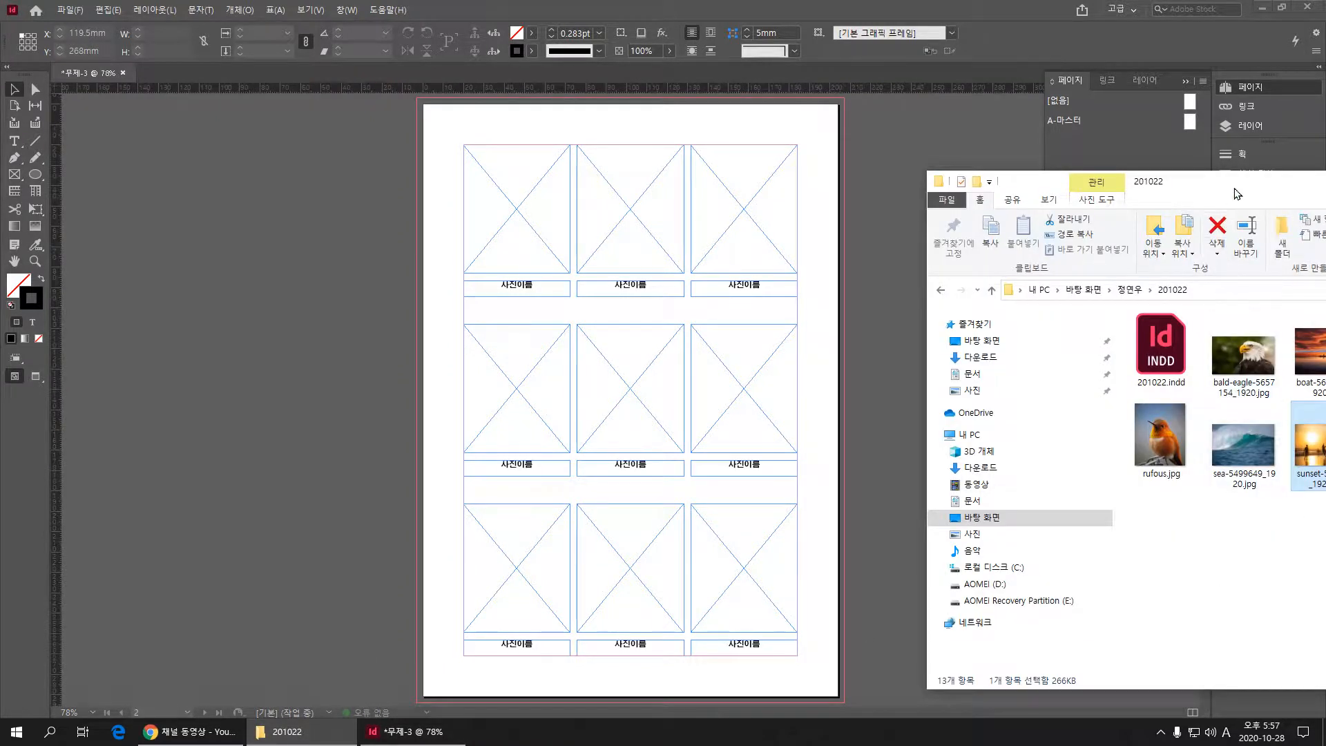
left_click_drag(1233, 187, 701, 163)
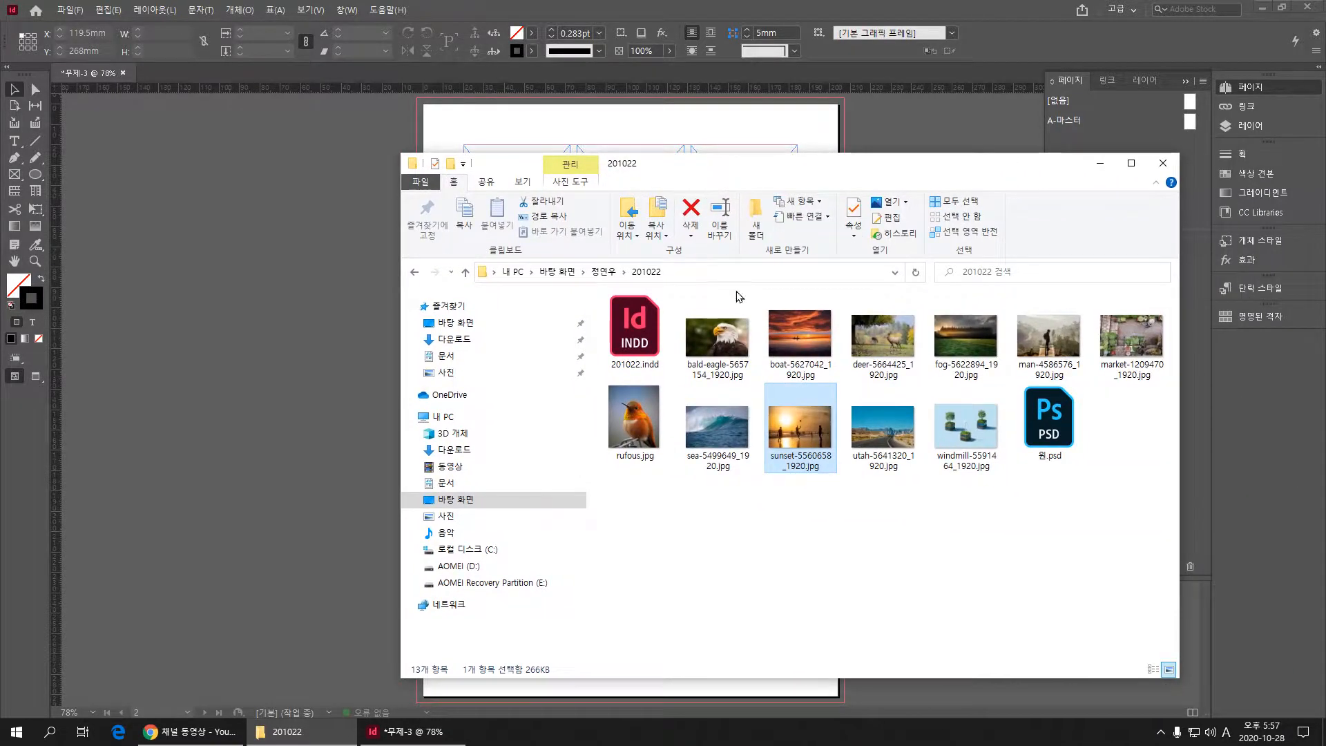
left_click(727, 353)
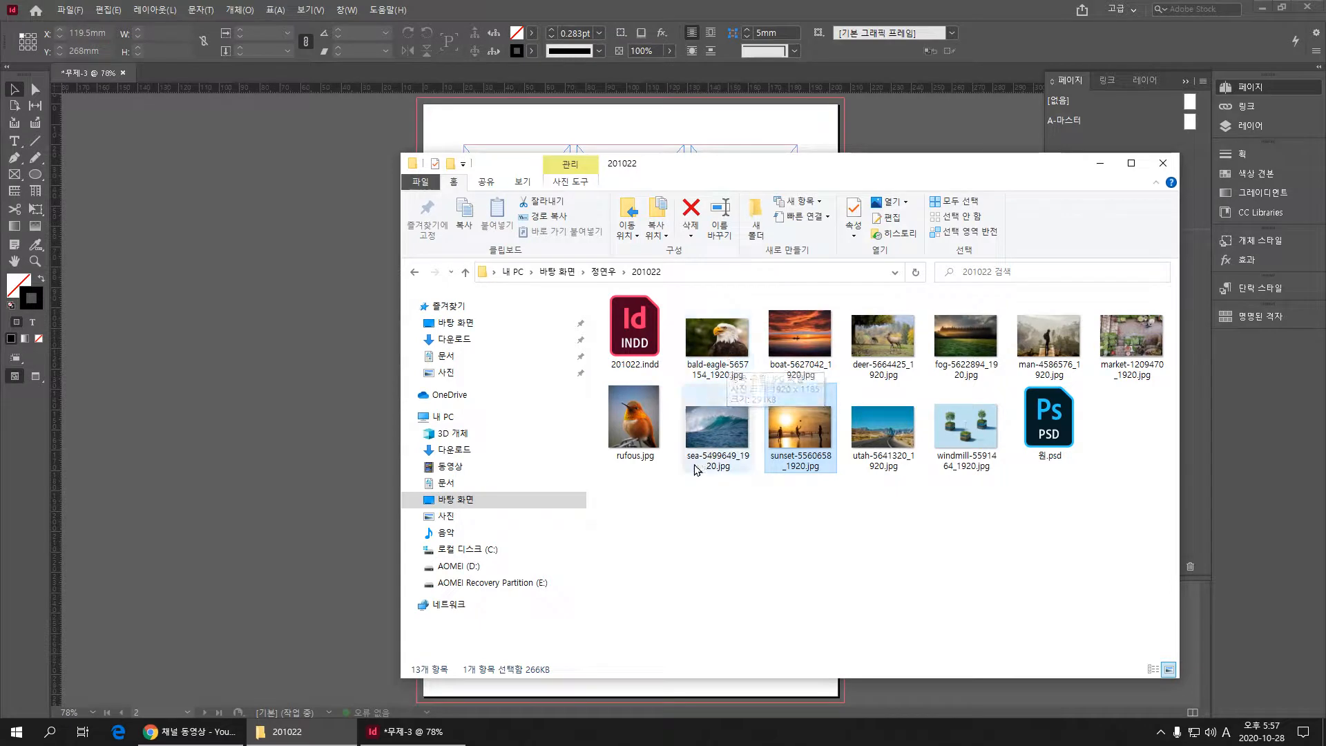
left_click(978, 445, "shift")
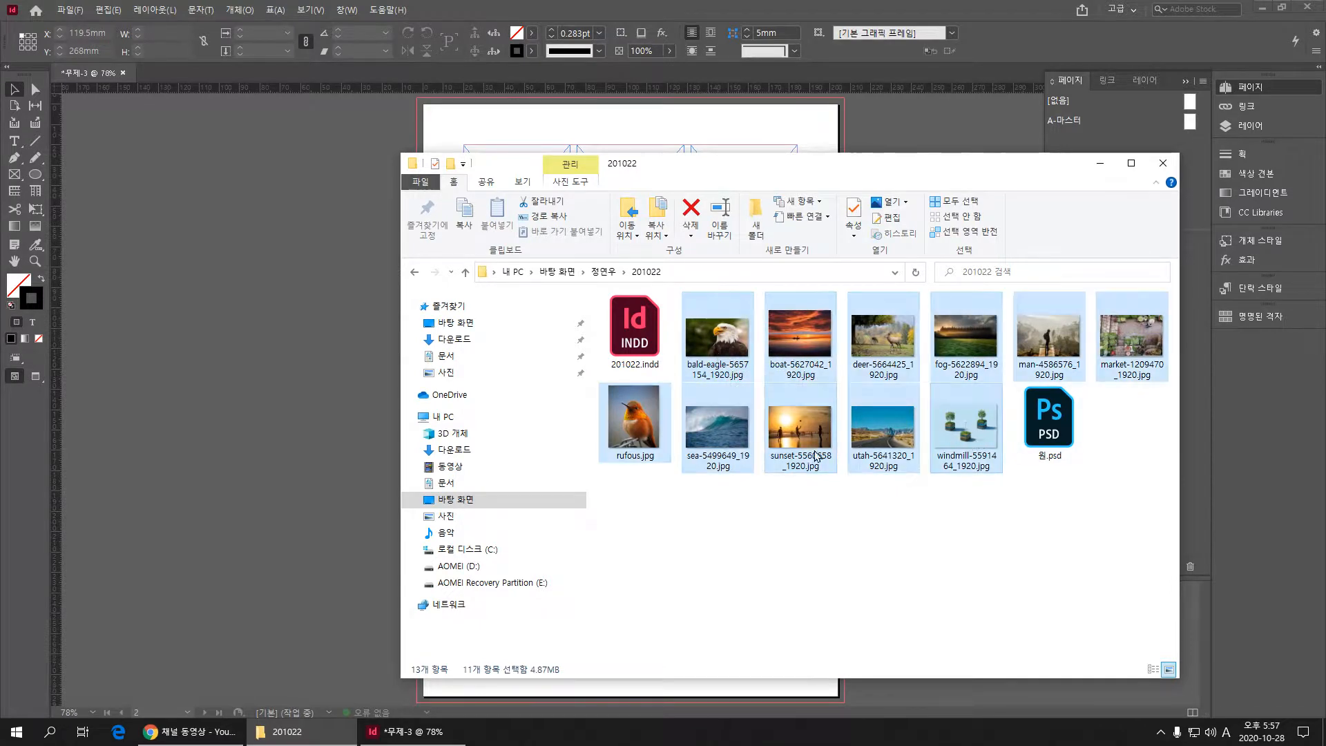
left_click(635, 425, "ctrl")
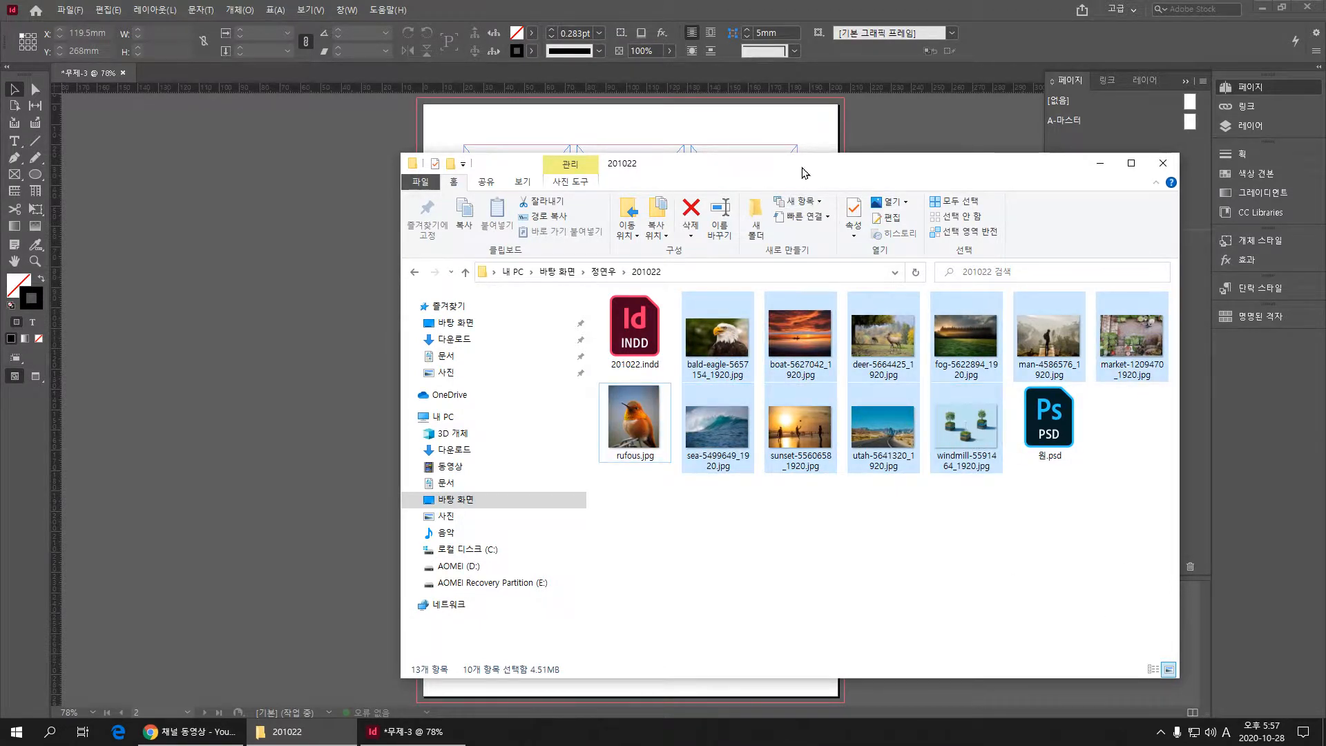
left_click_drag(802, 167, 1298, 201)
left_click_drag(1218, 376, 576, 239)
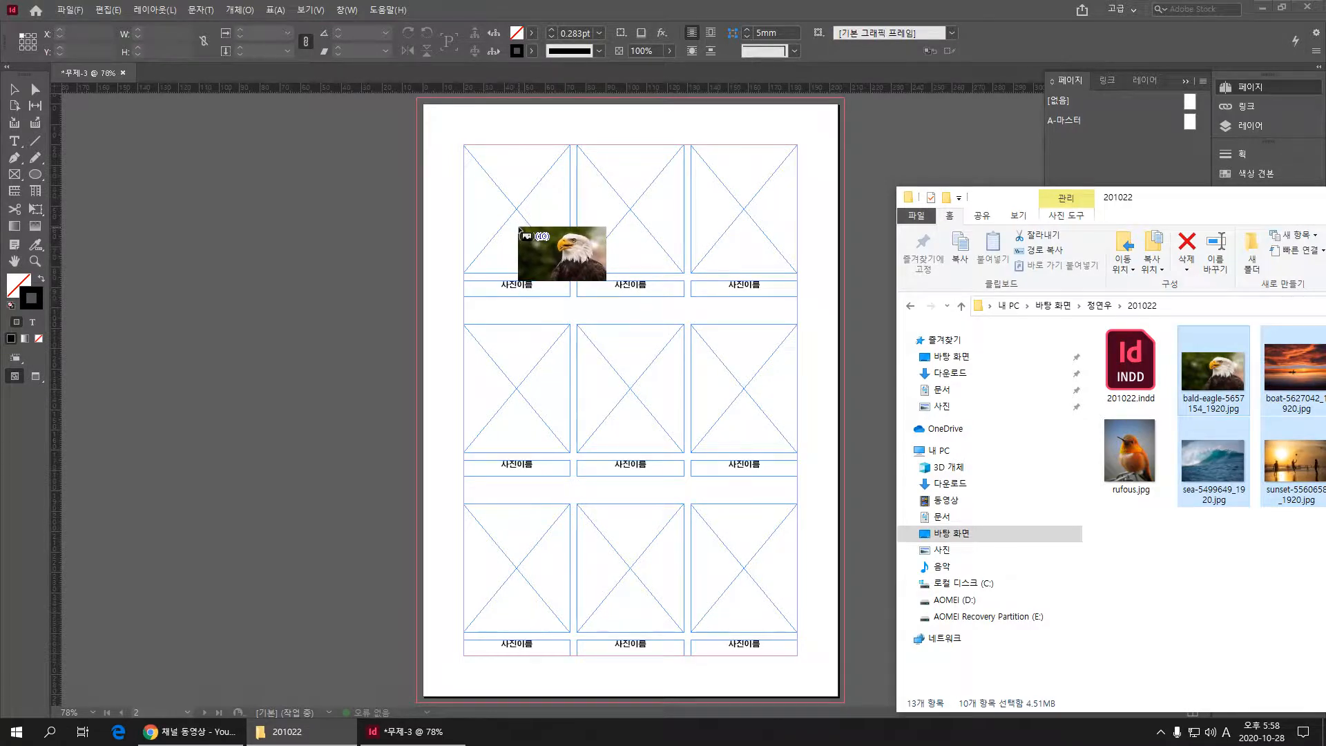
Step: Place the loaded photos in the grid by row: boat, eagle, market; fog, man, deer; sunset, sea, utah; and discard the leftover windmill photo
left_click(623, 232)
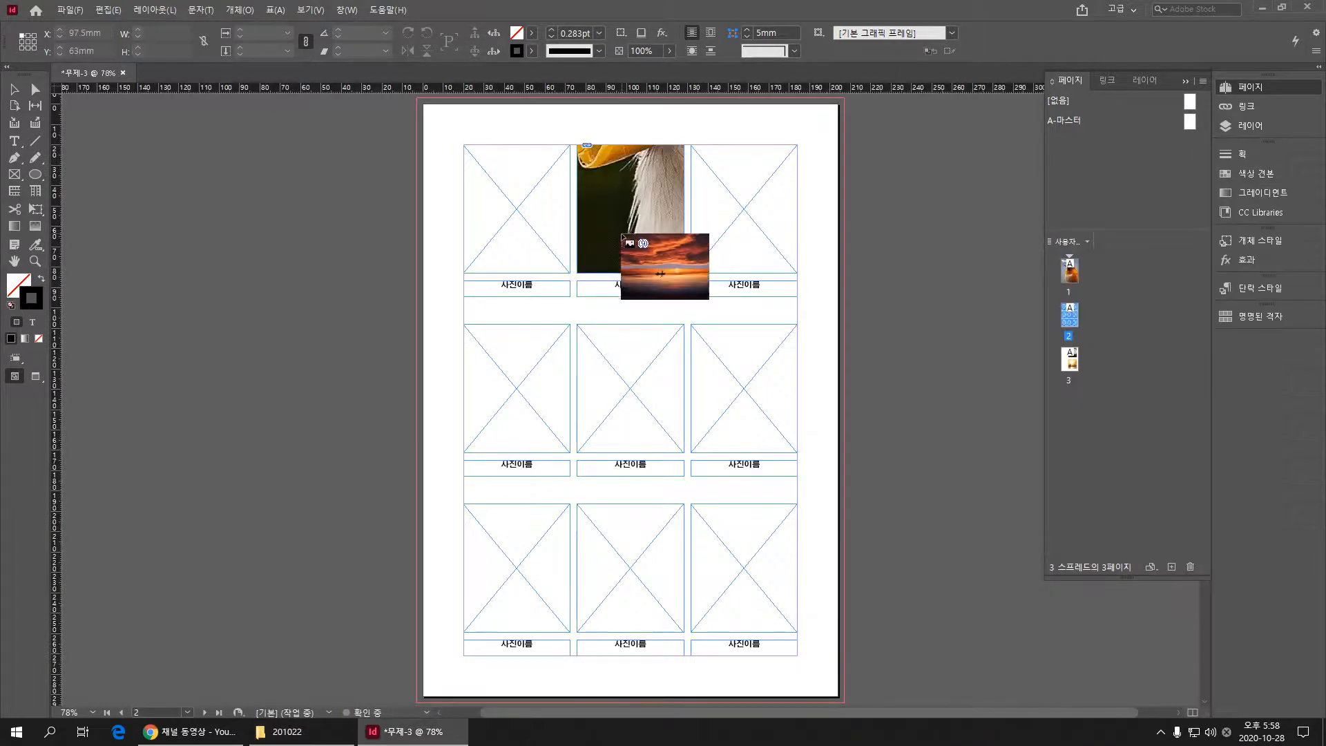
left_click(518, 242)
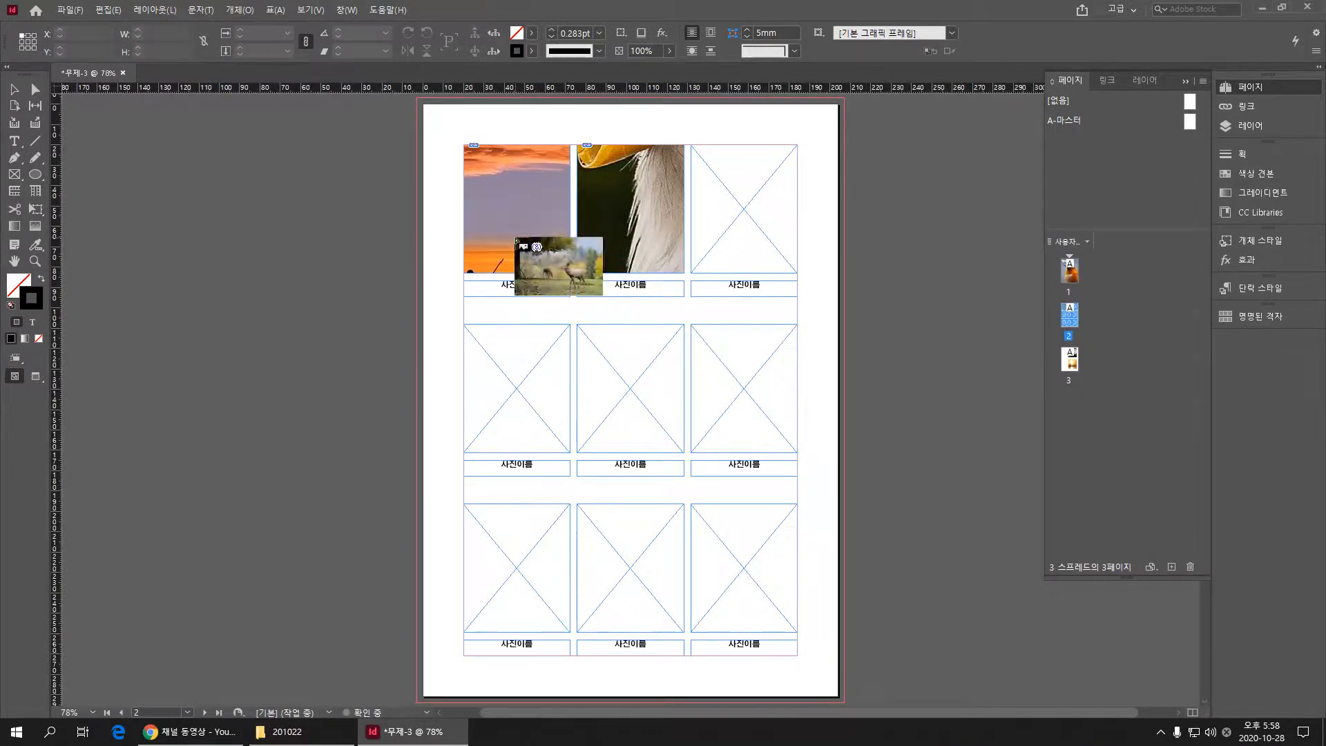
left_click(705, 390)
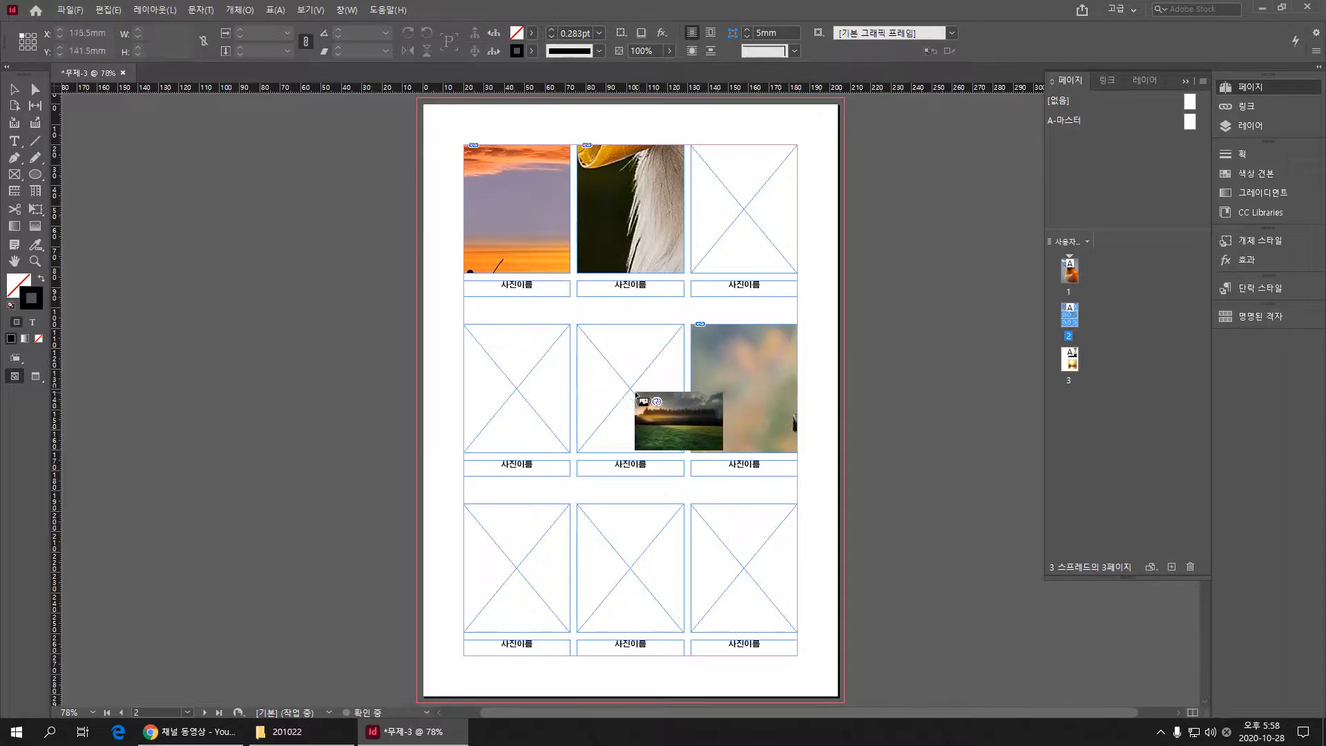
left_click(525, 389)
left_click(634, 396)
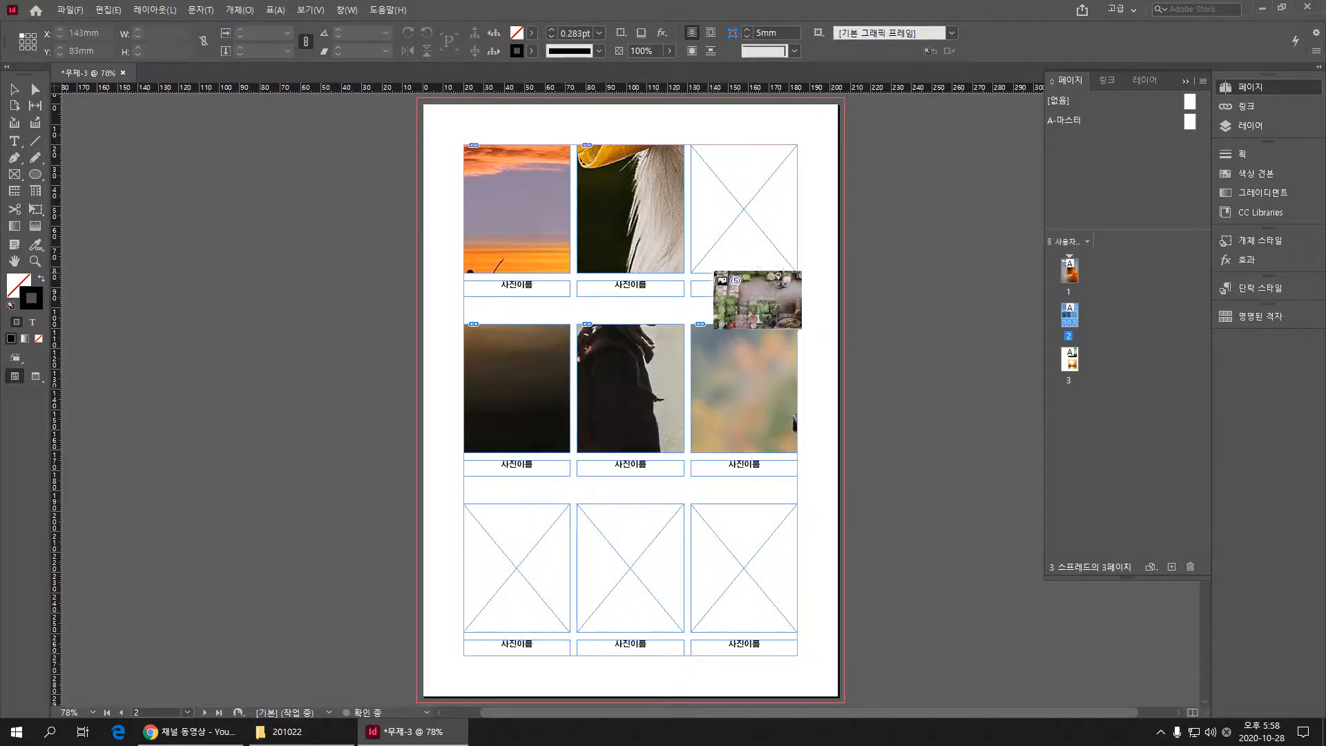
left_click(733, 253)
left_click(656, 546)
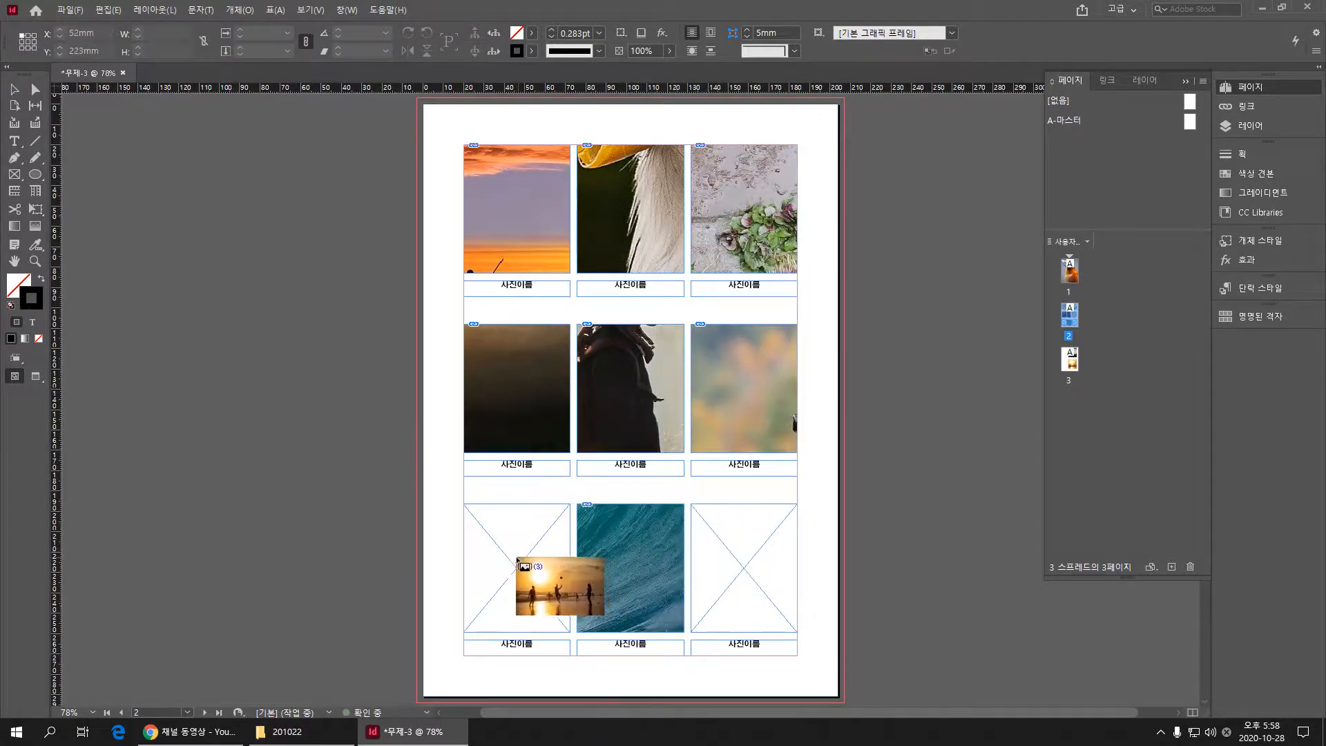
left_click(517, 557)
left_click(715, 569)
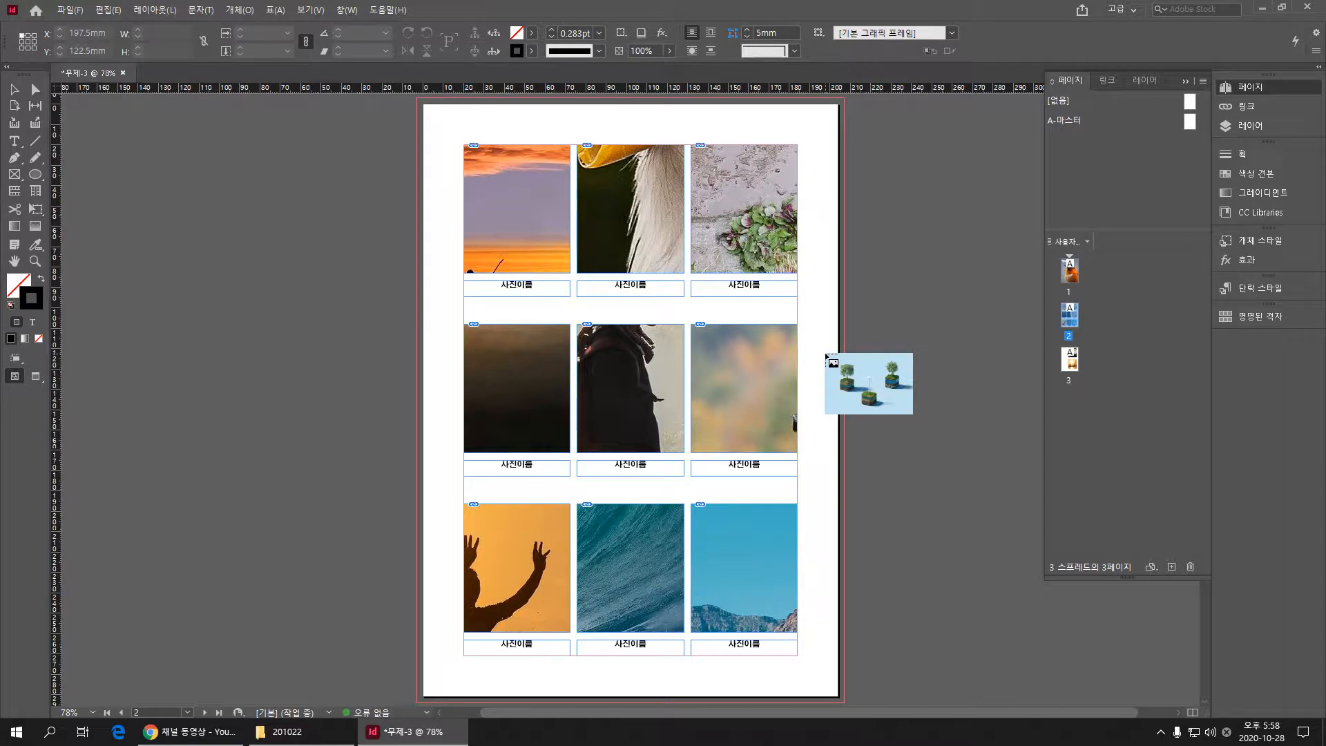
key("Escape")
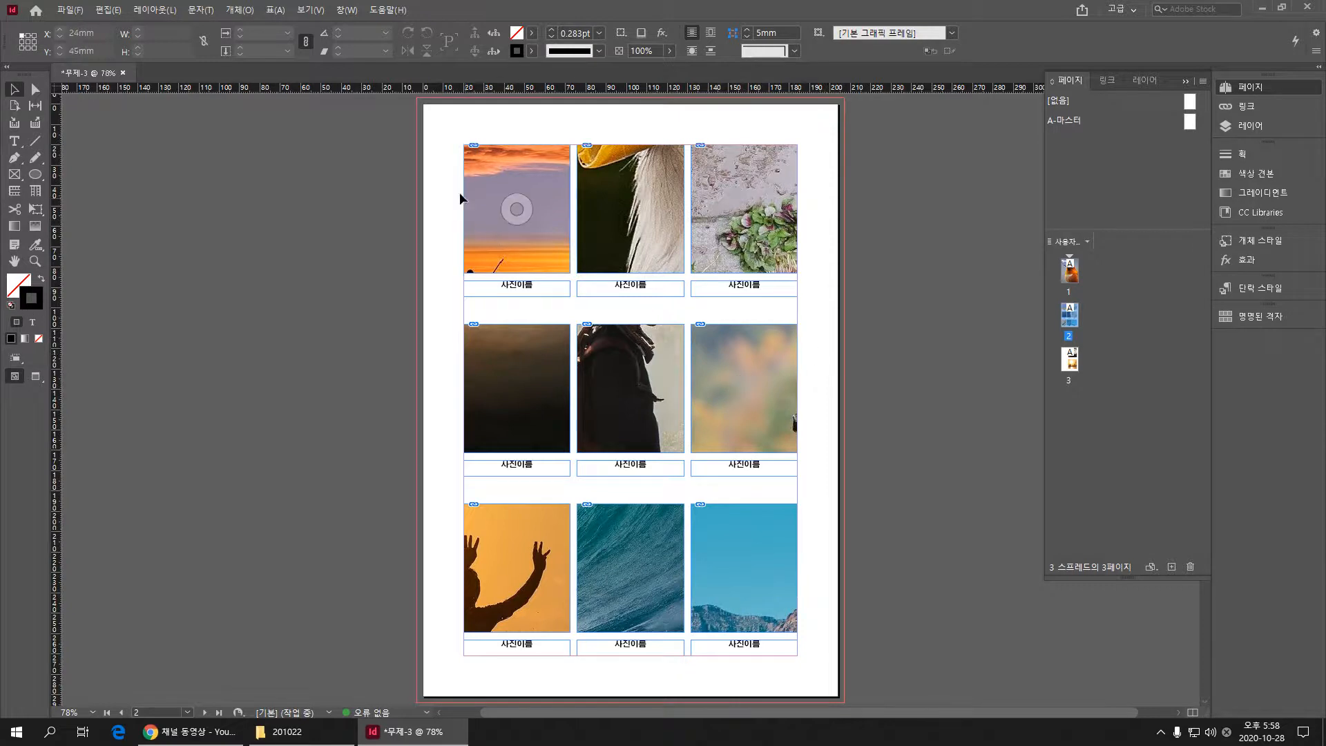
Step: Select all nine picture frames without their captions, apply Fill Frame Proportionally to the photos, and clear the selection
left_click_drag(443, 125, 836, 688)
left_click(517, 209)
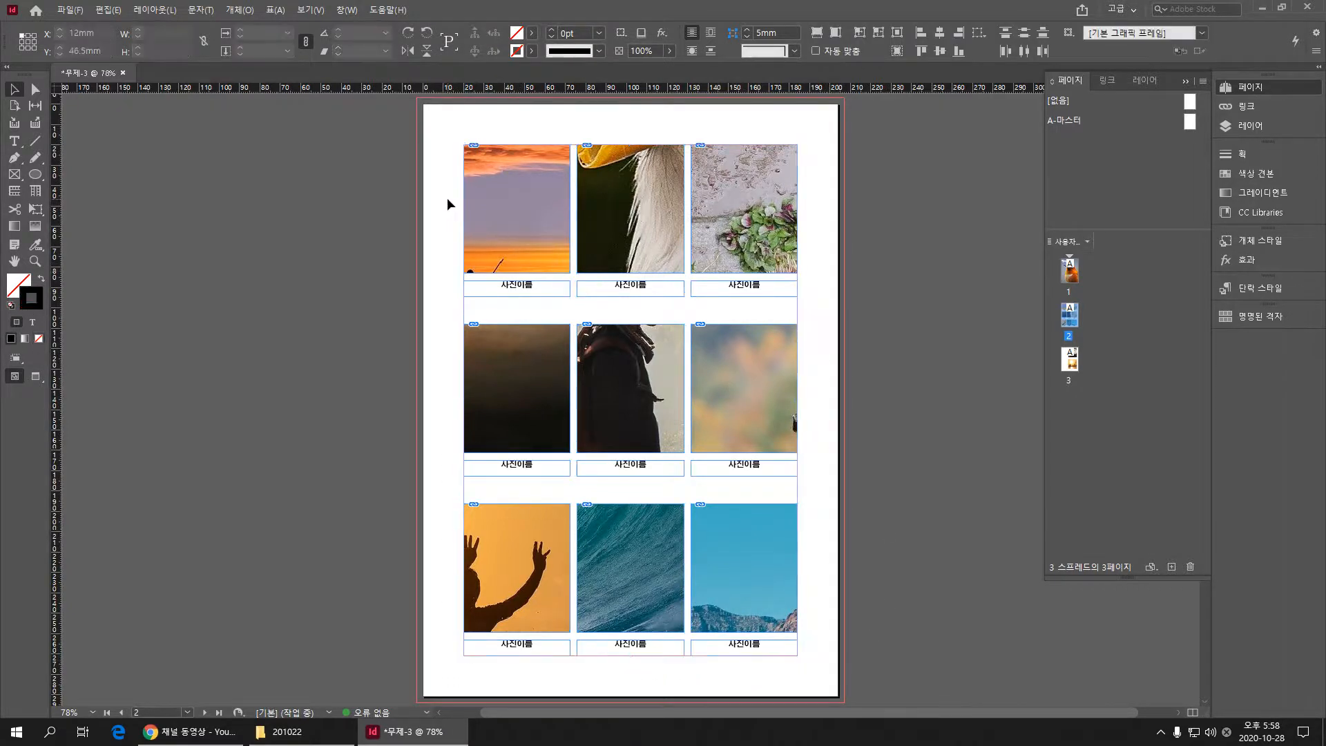
left_click_drag(446, 198, 855, 248)
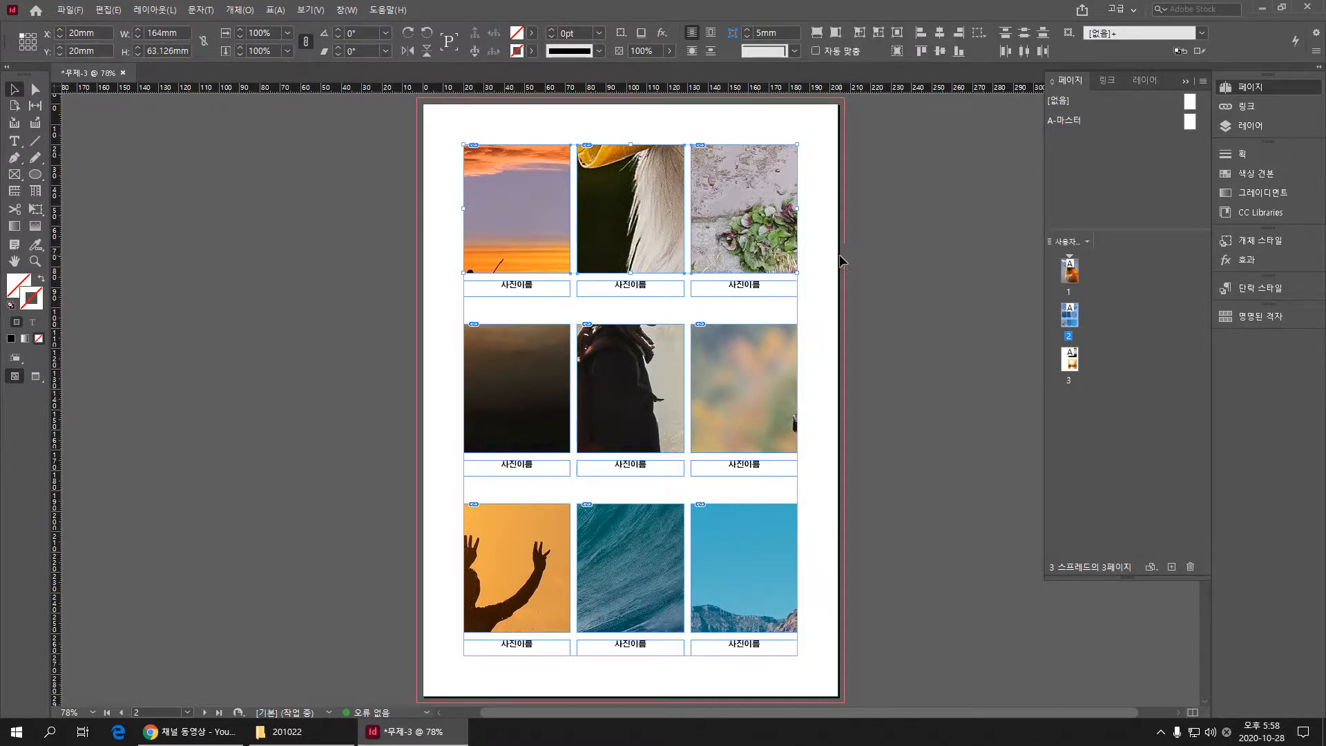
left_click_drag(442, 373, 859, 414)
left_click_drag(442, 543, 847, 586)
right_click(609, 216)
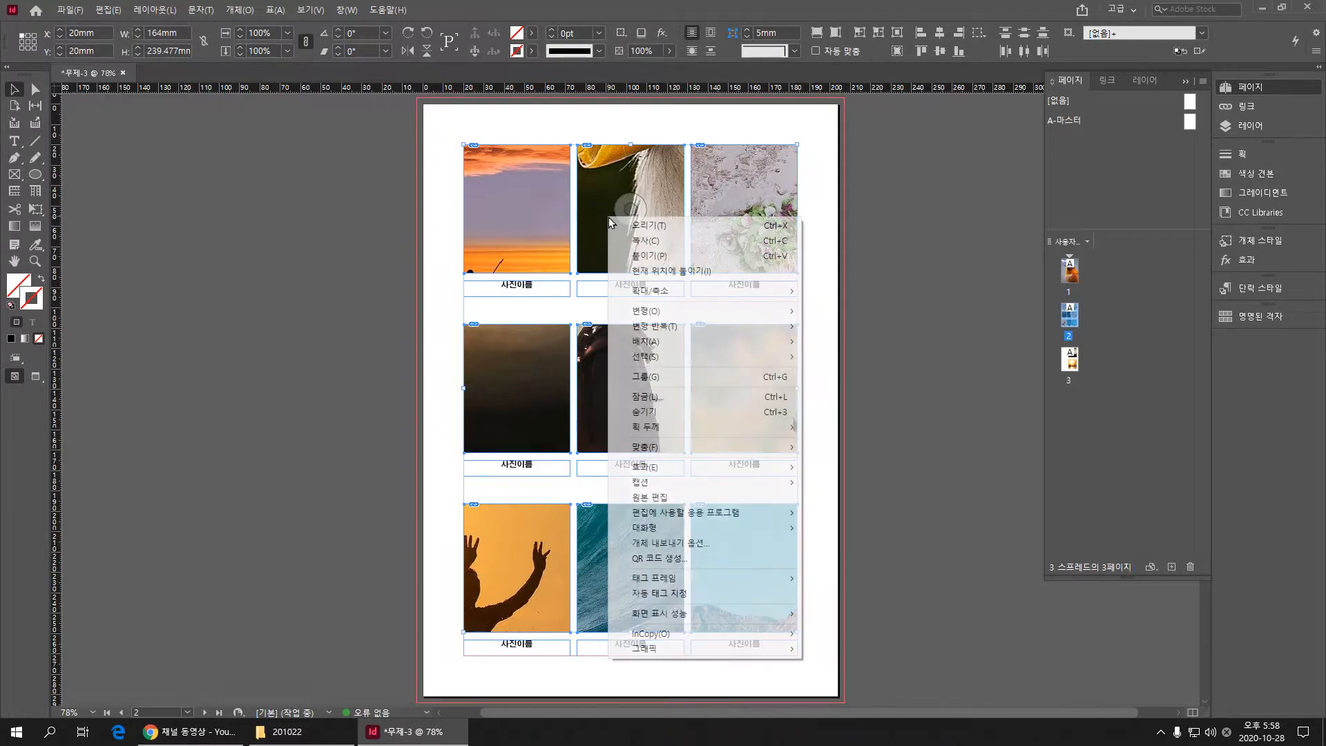
mouse_move(777, 450)
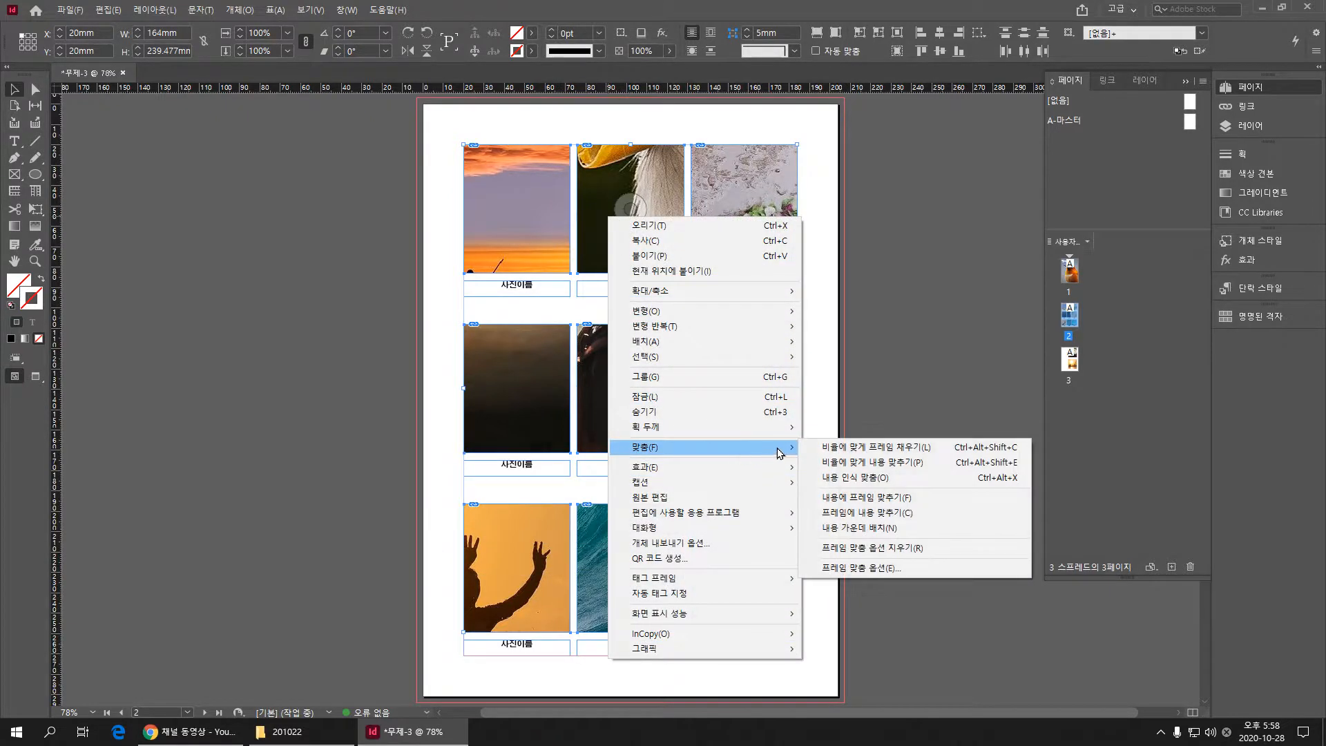
left_click(862, 449)
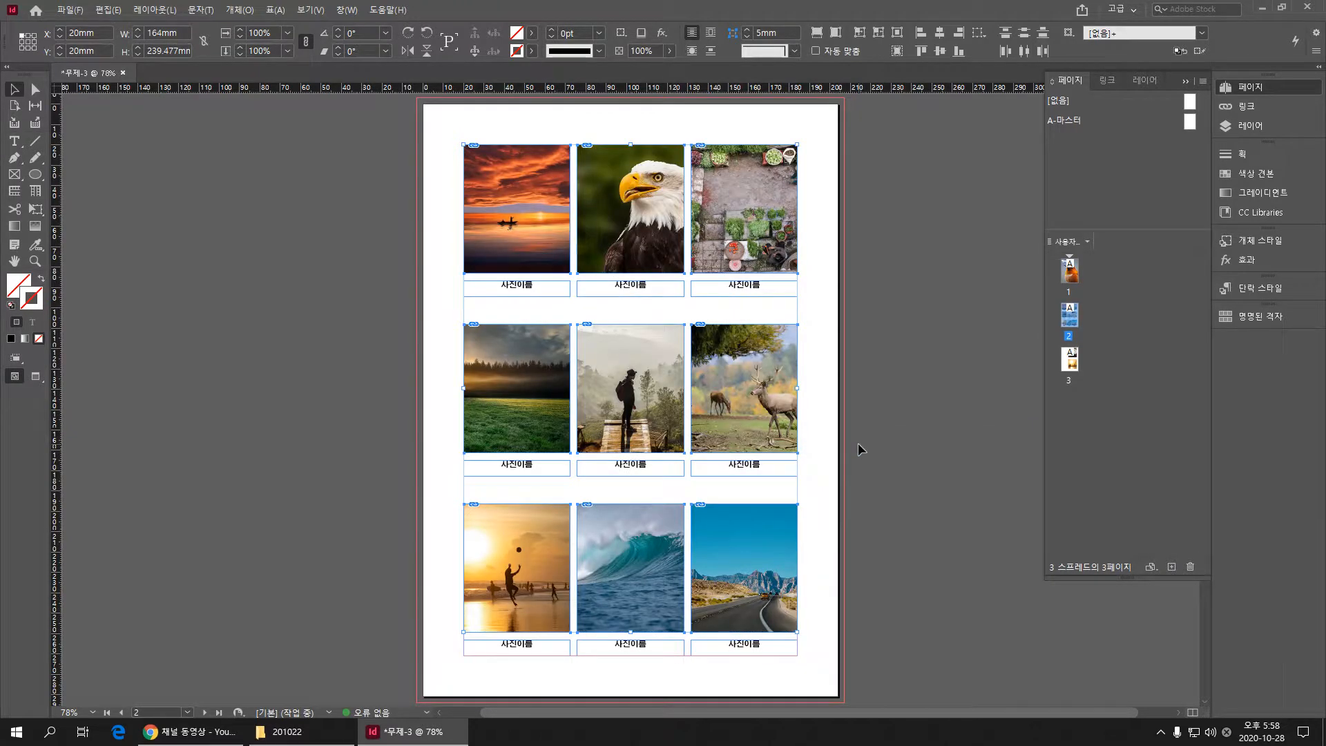
left_click(832, 385)
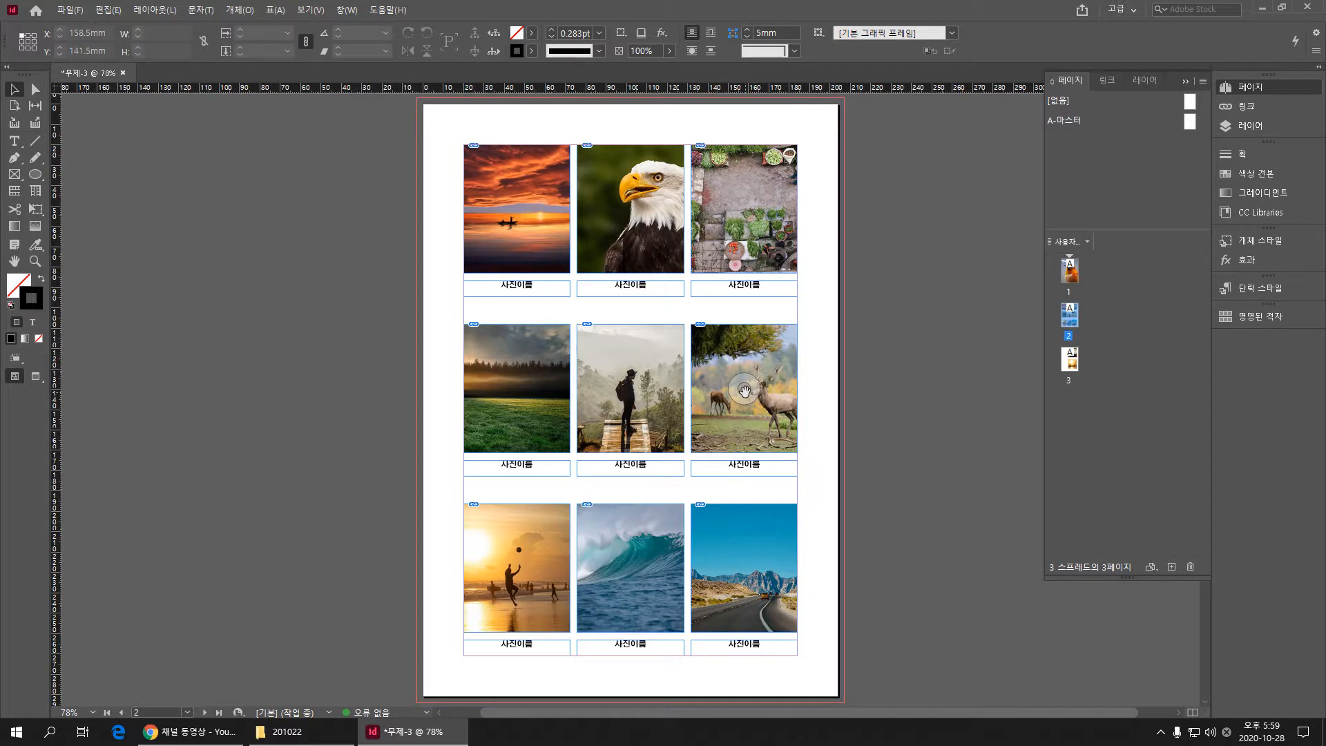
Step: Reposition photos inside their frames: shift the deer and the boat photos slightly left and the fog photo right
mouse_move(745, 391)
left_mouse_down()
mouse_move(774, 401)
mouse_move(726, 395)
left_mouse_up()
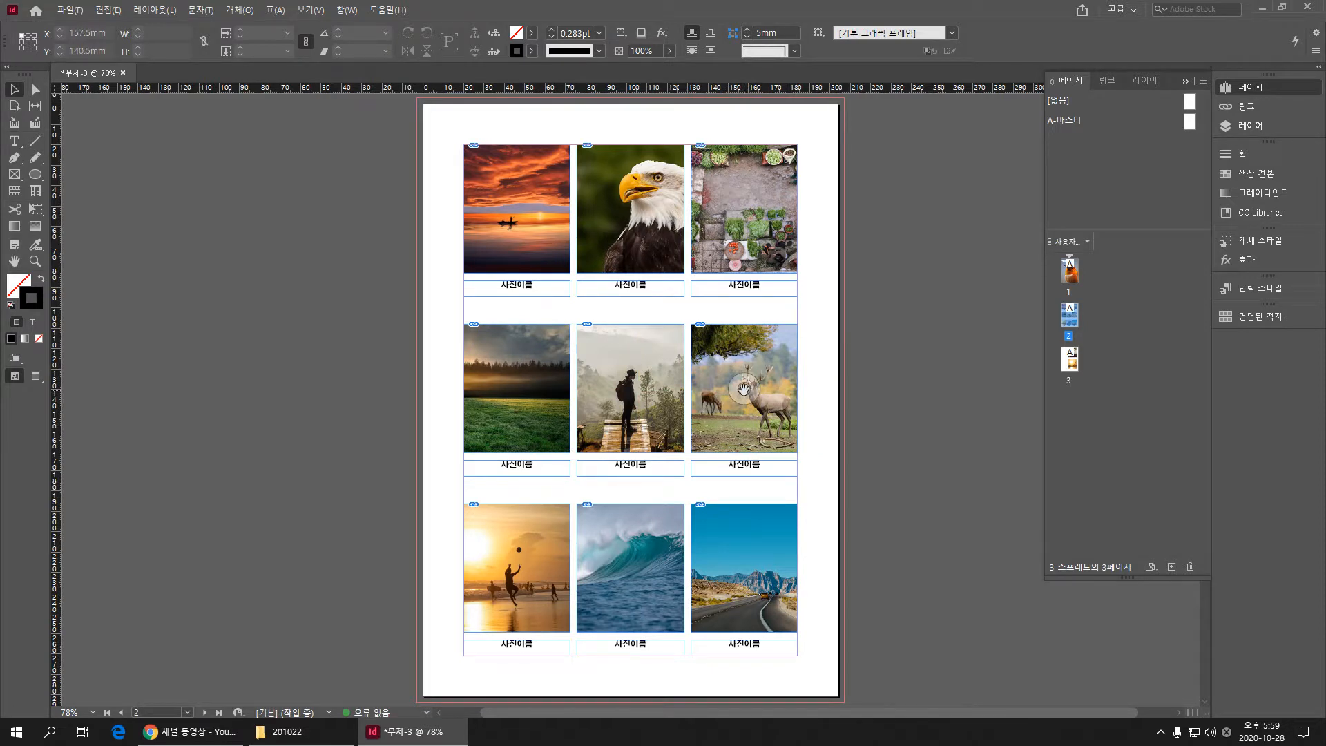
left_click_drag(743, 390, 746, 391)
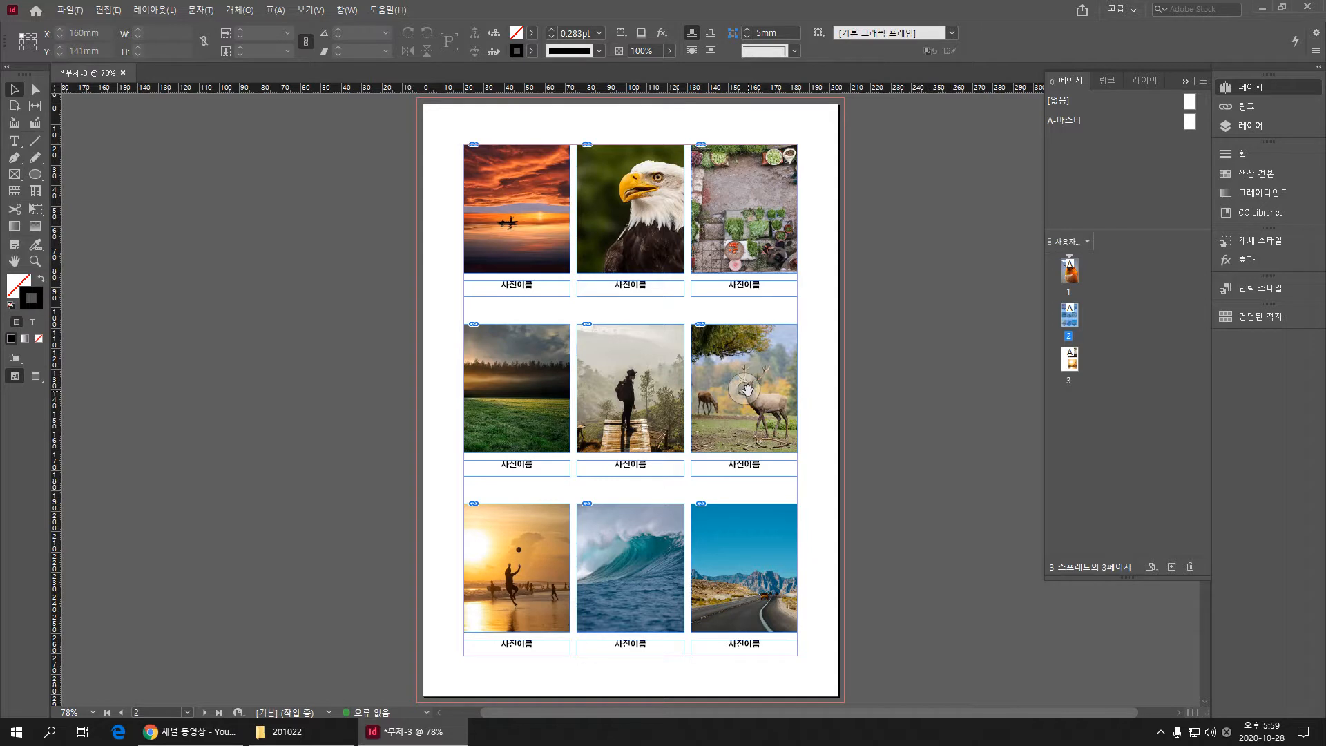
left_click_drag(520, 391, 554, 391)
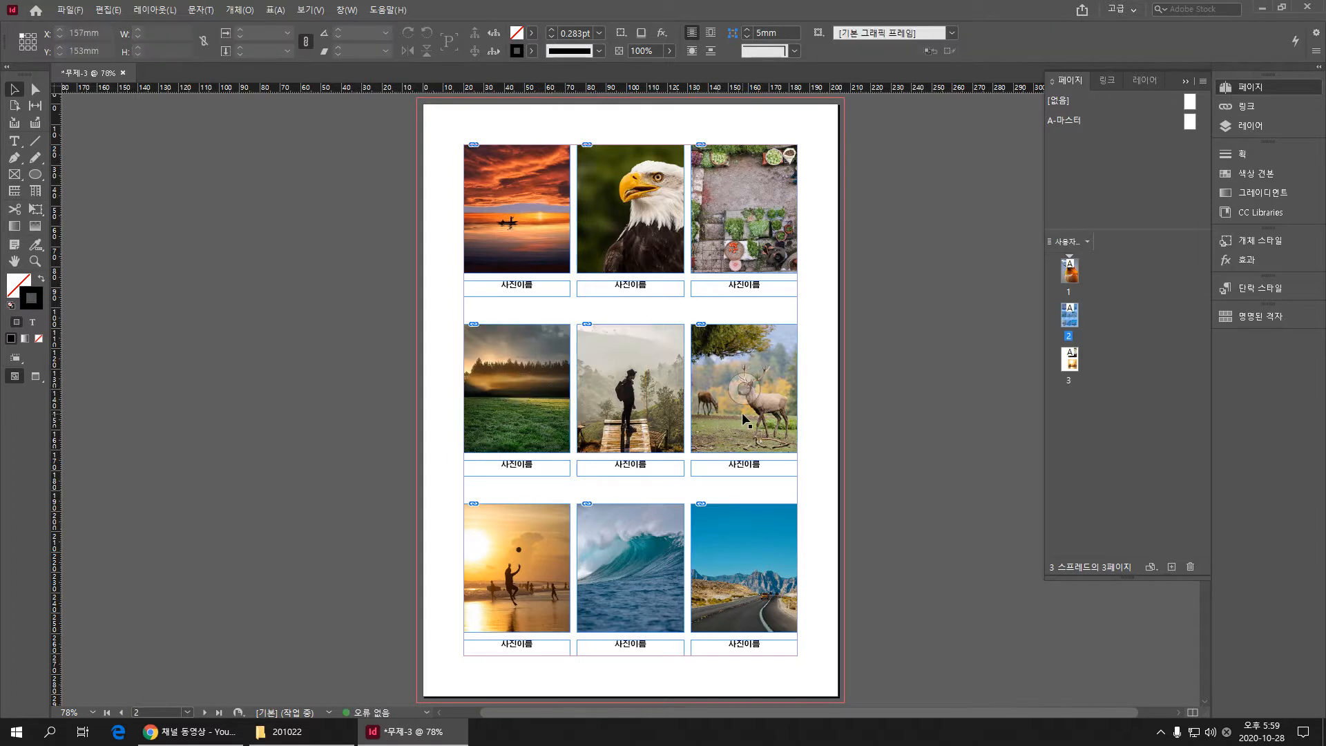
left_click_drag(521, 212, 512, 211)
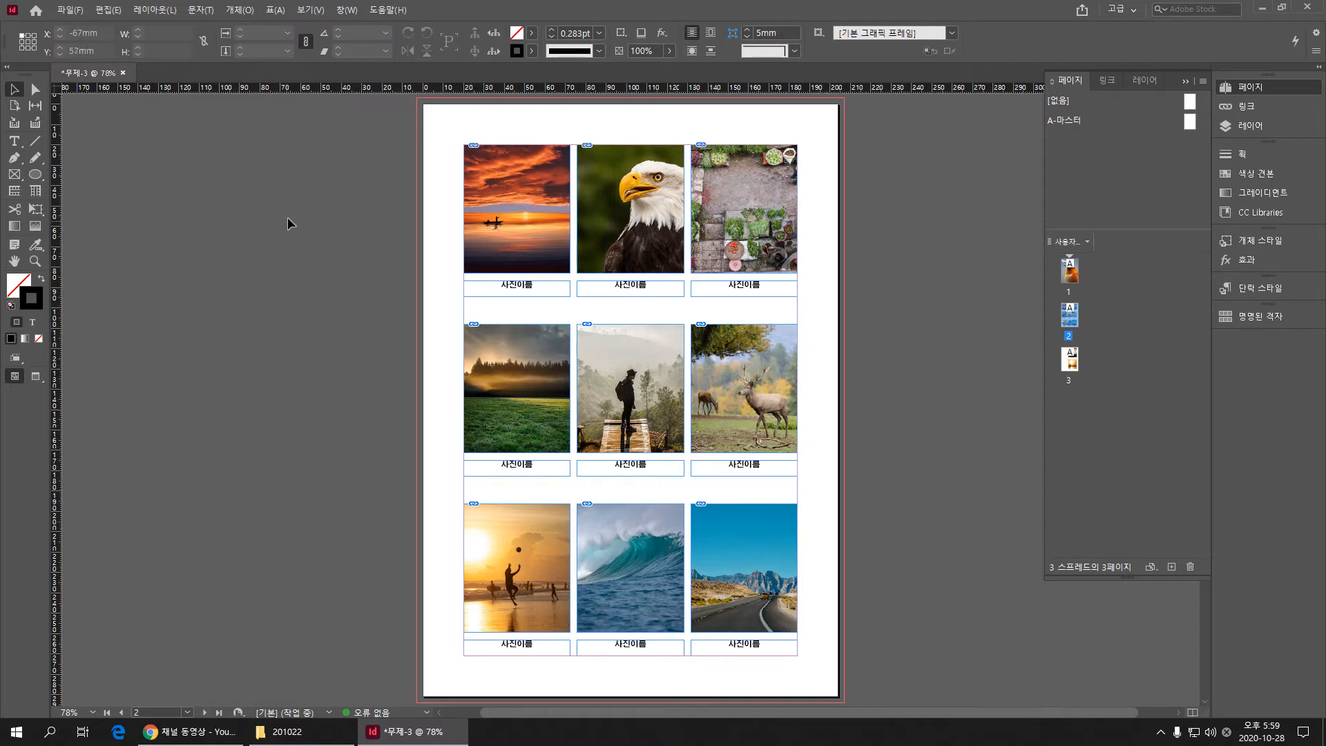
Step: Review the cover on page 1 and the two-photo page 3, and return to the photo grid on page 2
double_click(1066, 275)
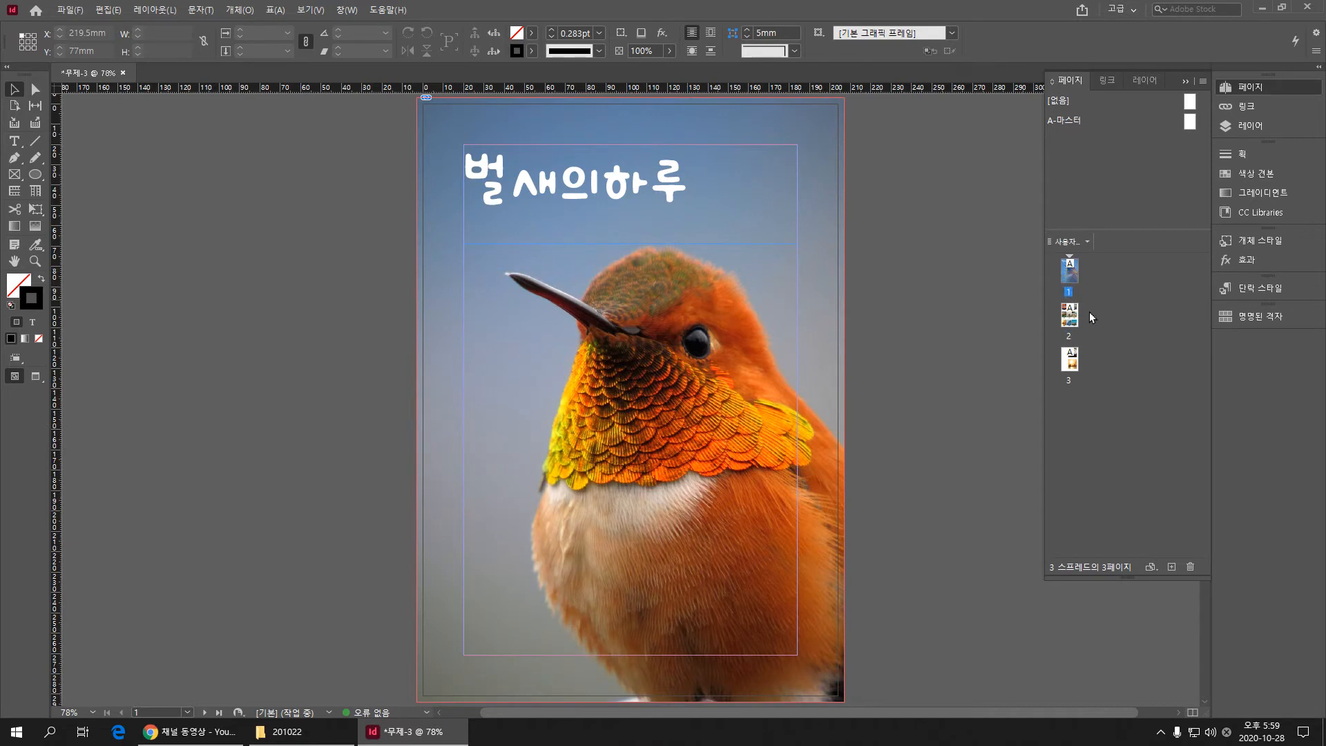
double_click(1070, 359)
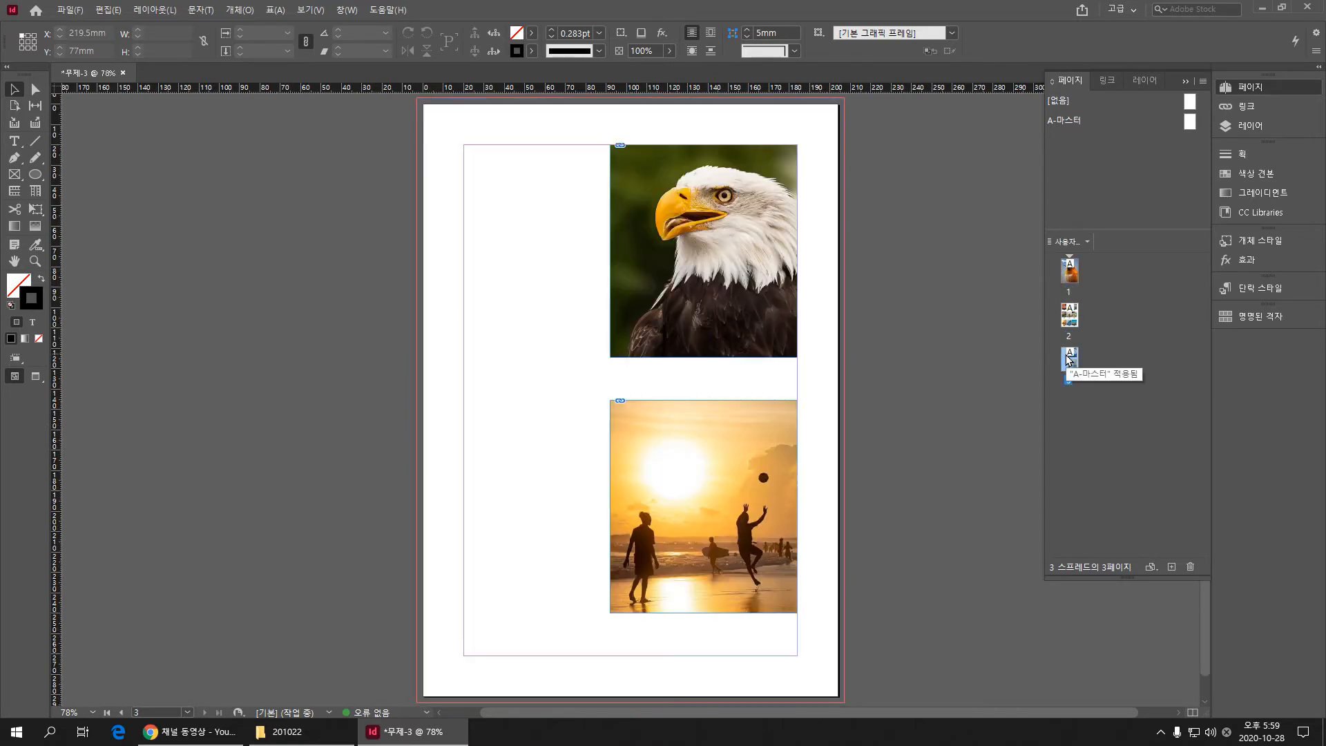
double_click(1070, 323)
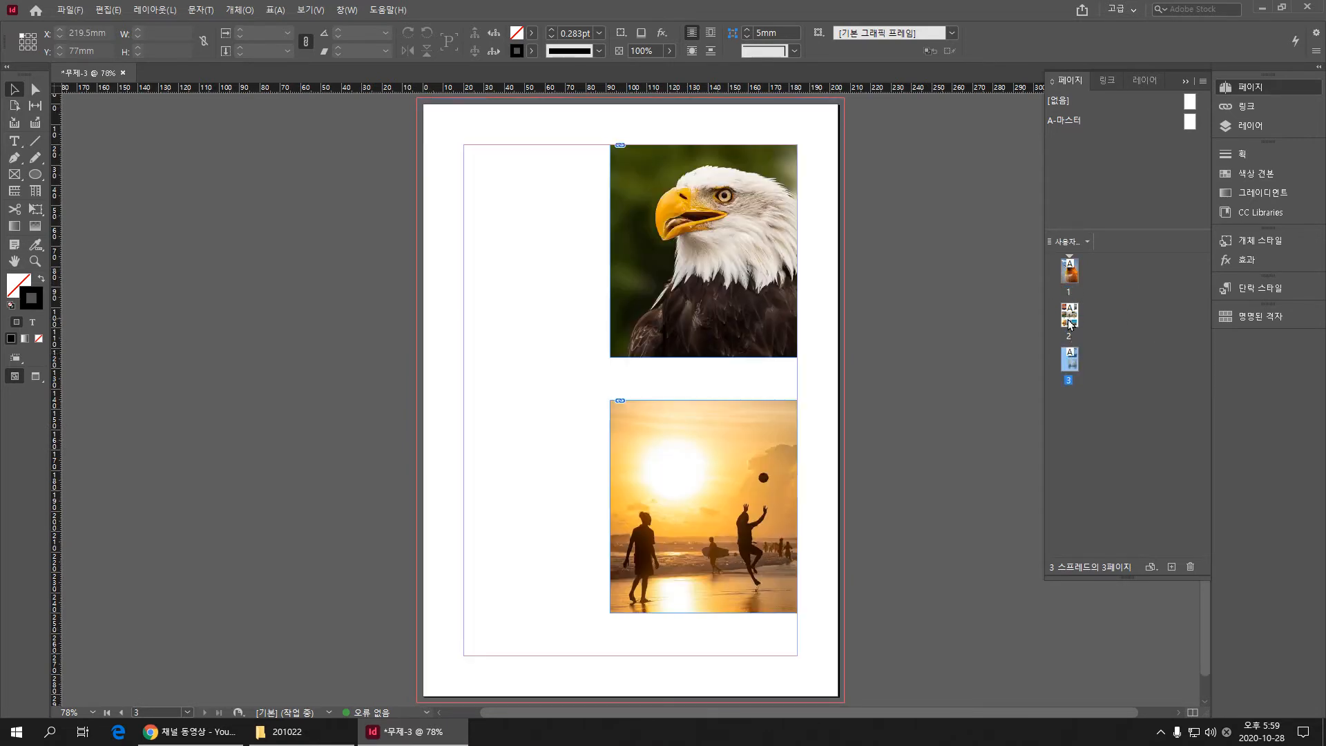